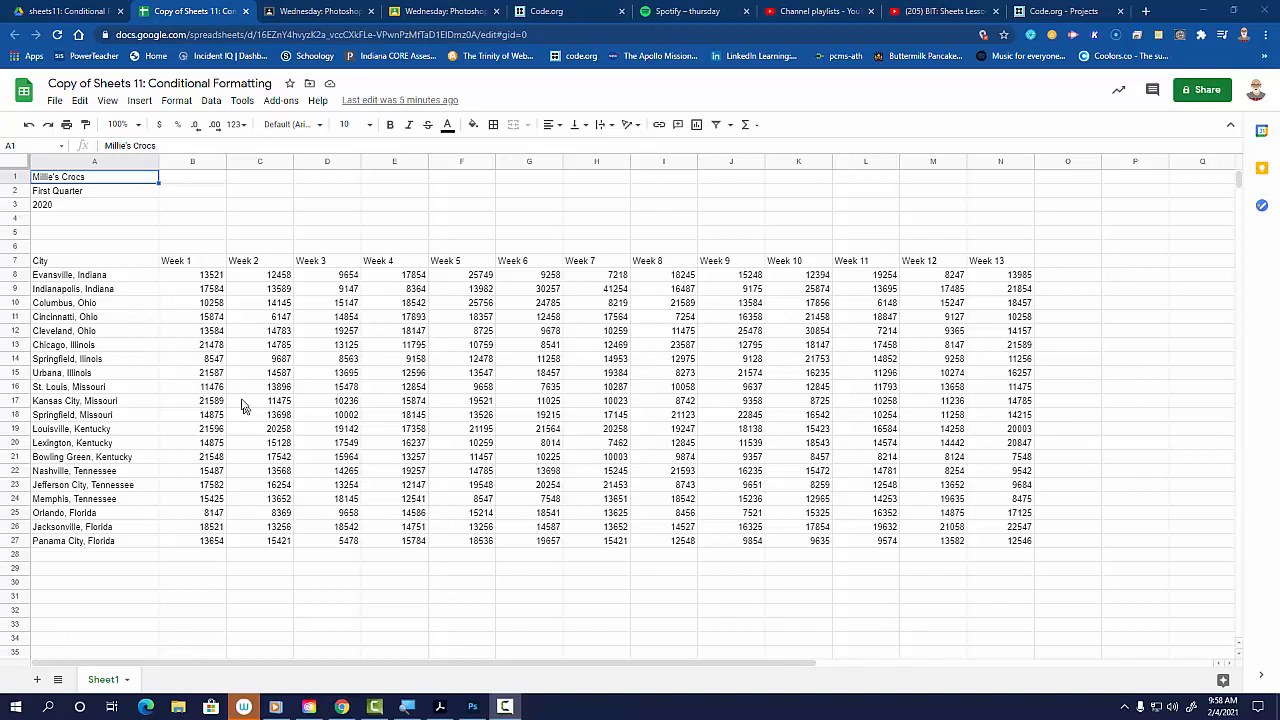
# Step: Switch to Adobe Acrobat and read the Basic Sheet Formatting instructions in the assignment PDF
pyautogui.click(440, 707)
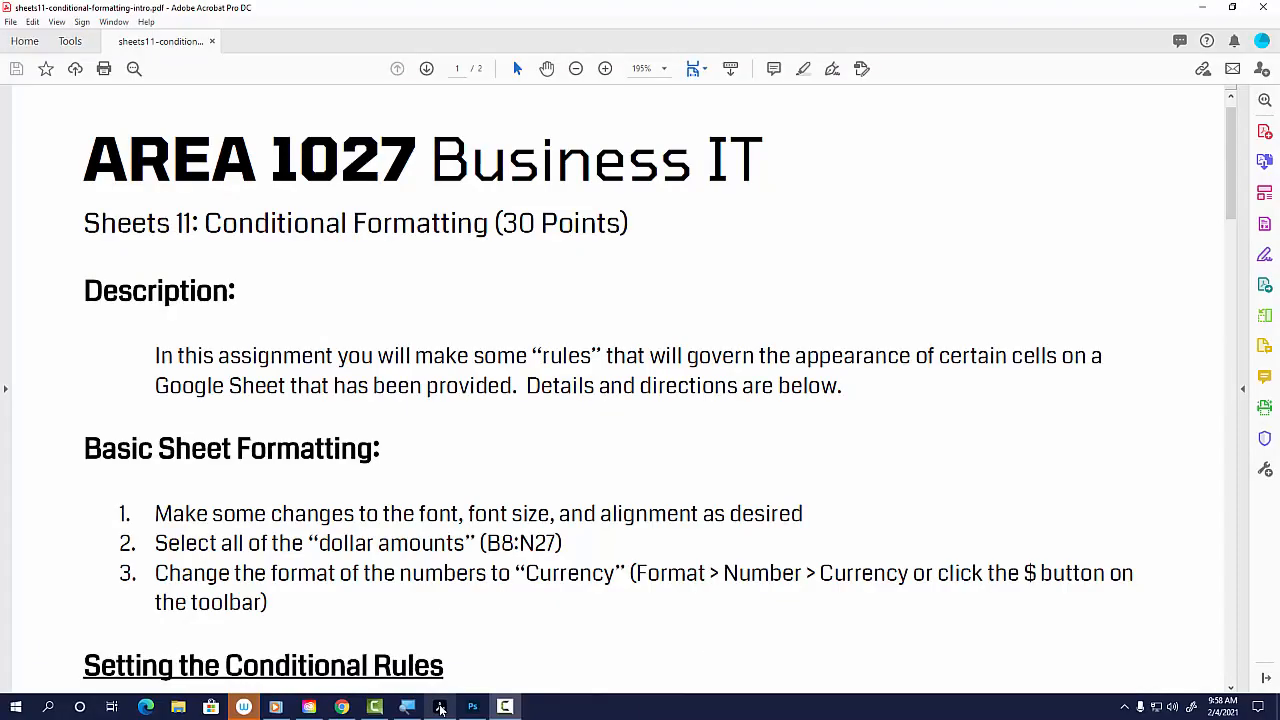
pyautogui.scroll(-3, 466, 571)
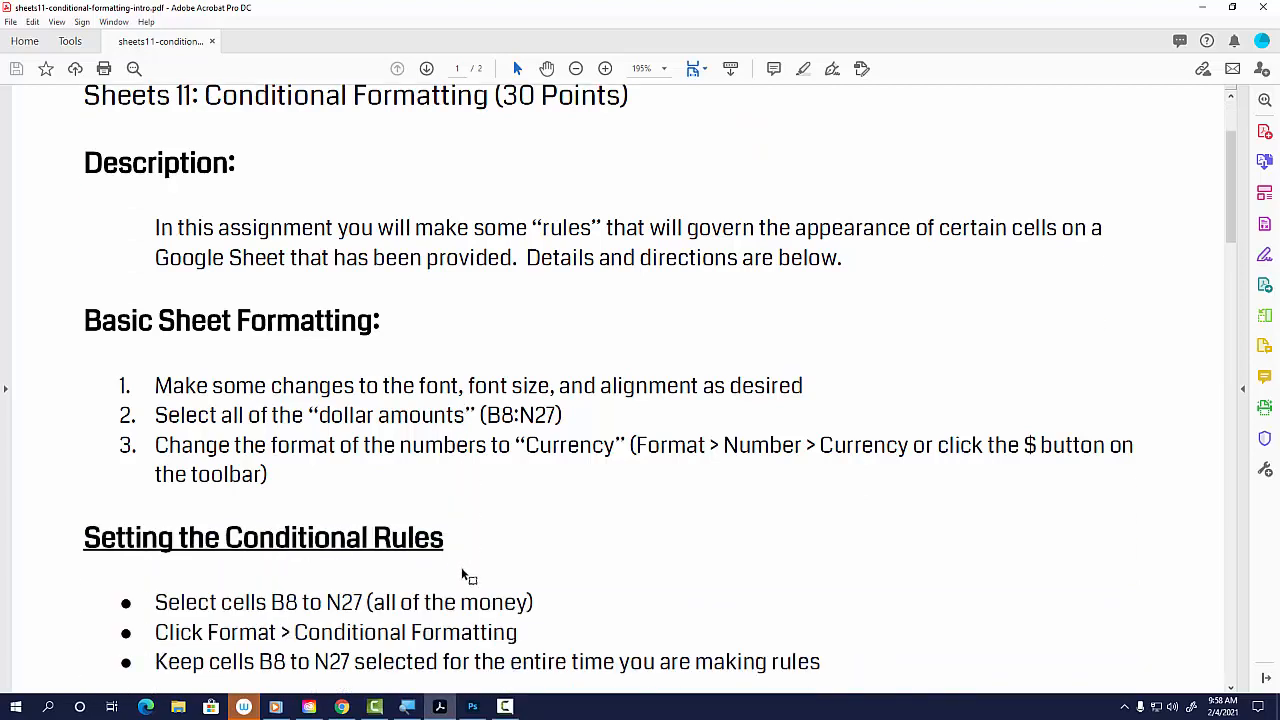
pyautogui.moveTo(84, 320); pyautogui.dragTo(368, 343)
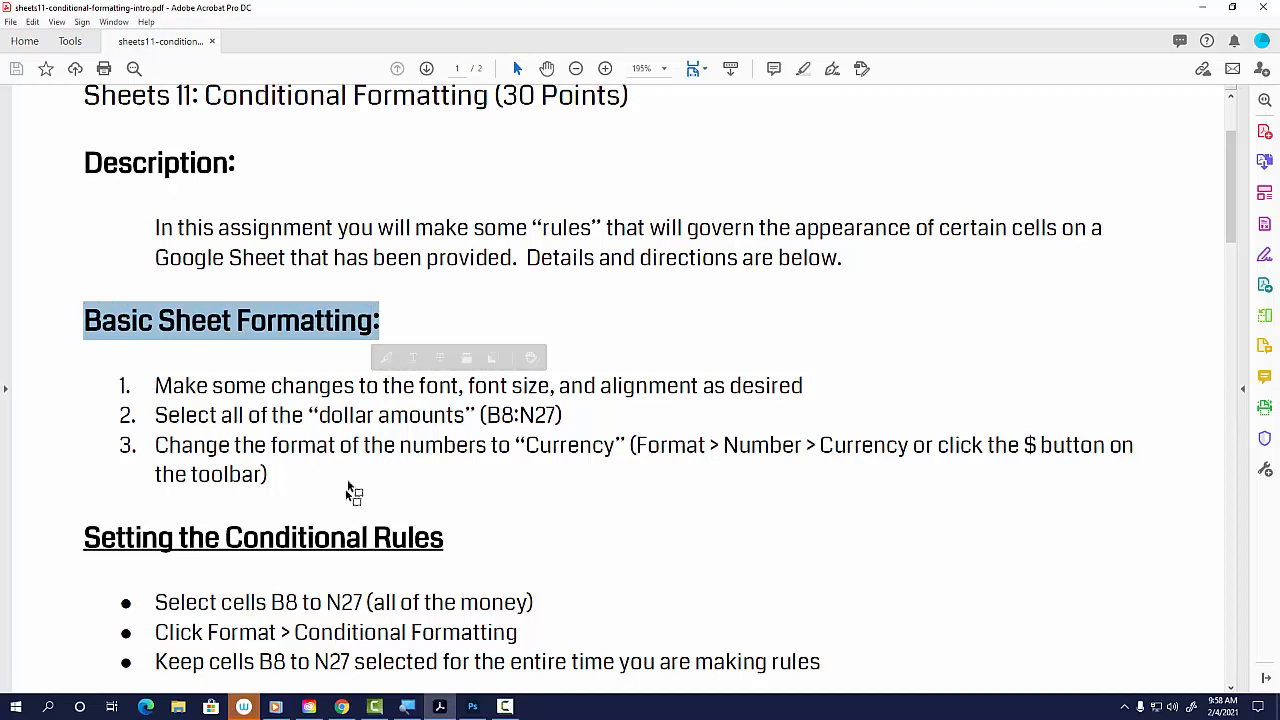
pyautogui.moveTo(210, 386); pyautogui.dragTo(698, 390)
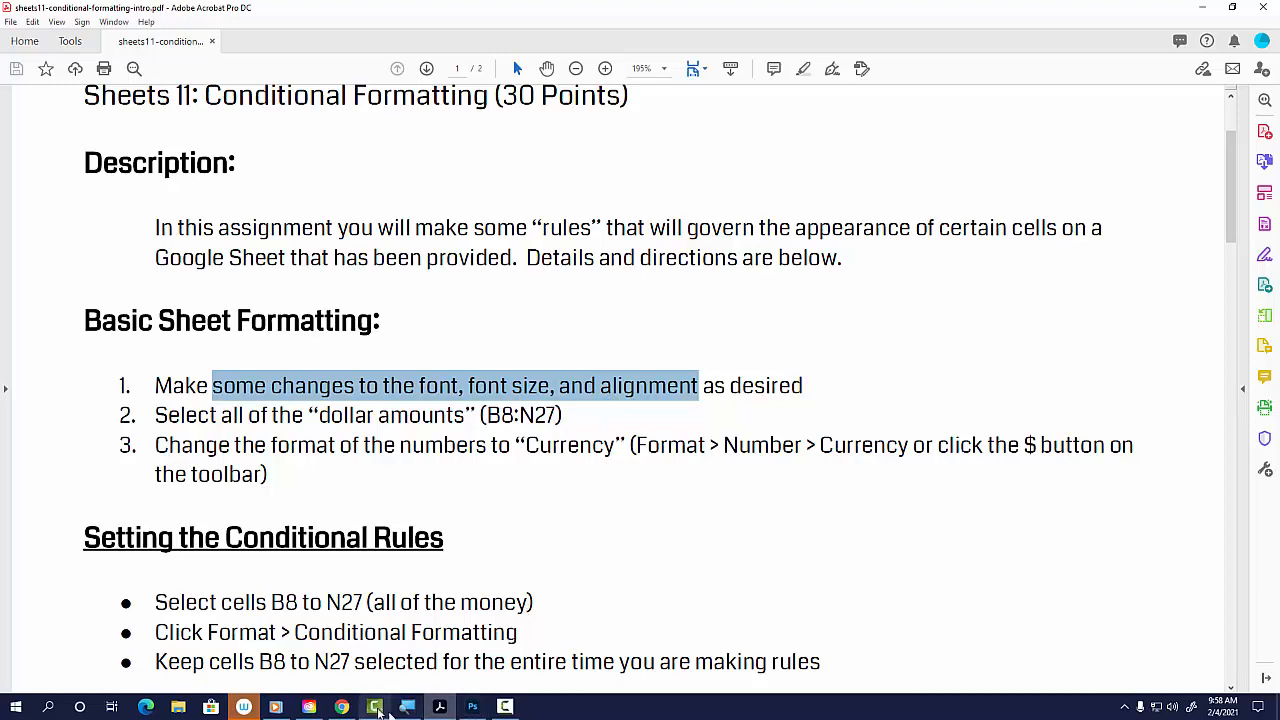
# Step: Switch to Google Sheets and set the title cells A1:A3 to the Carter One font at size 14
pyautogui.click(342, 707)
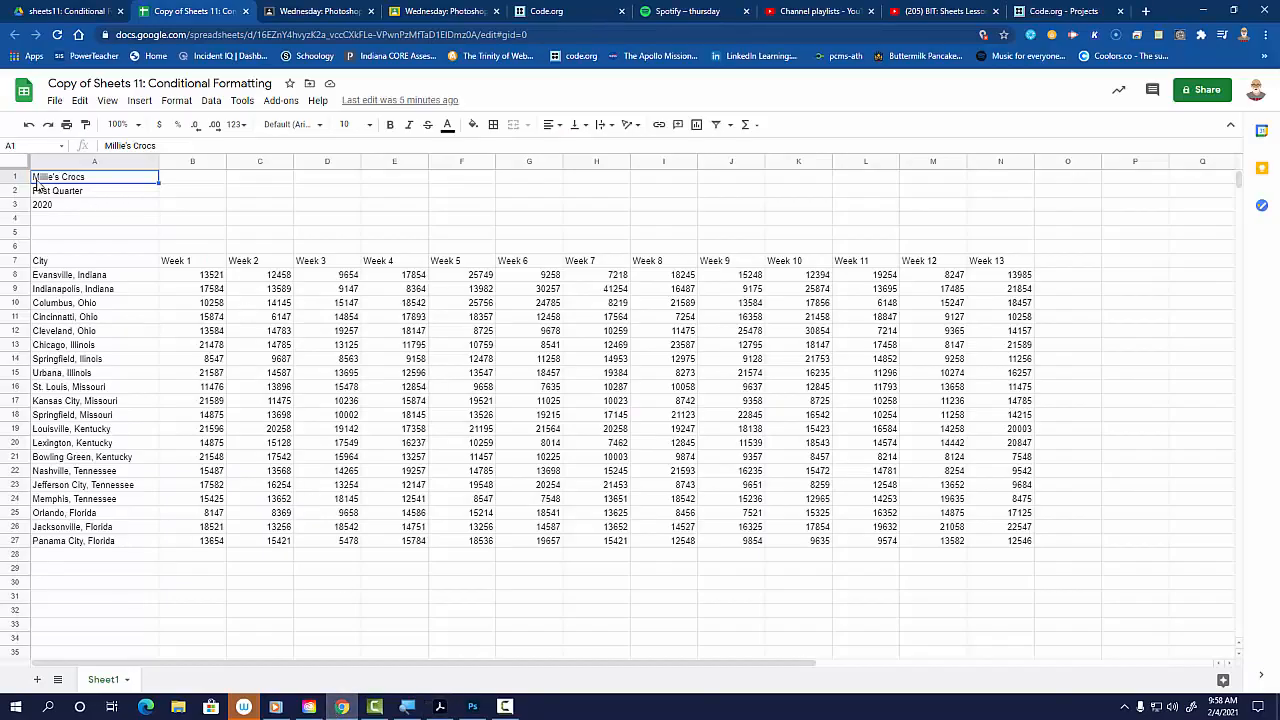
pyautogui.click(58, 219)
pyautogui.click(57, 179)
pyautogui.moveTo(57, 180); pyautogui.dragTo(66, 207)
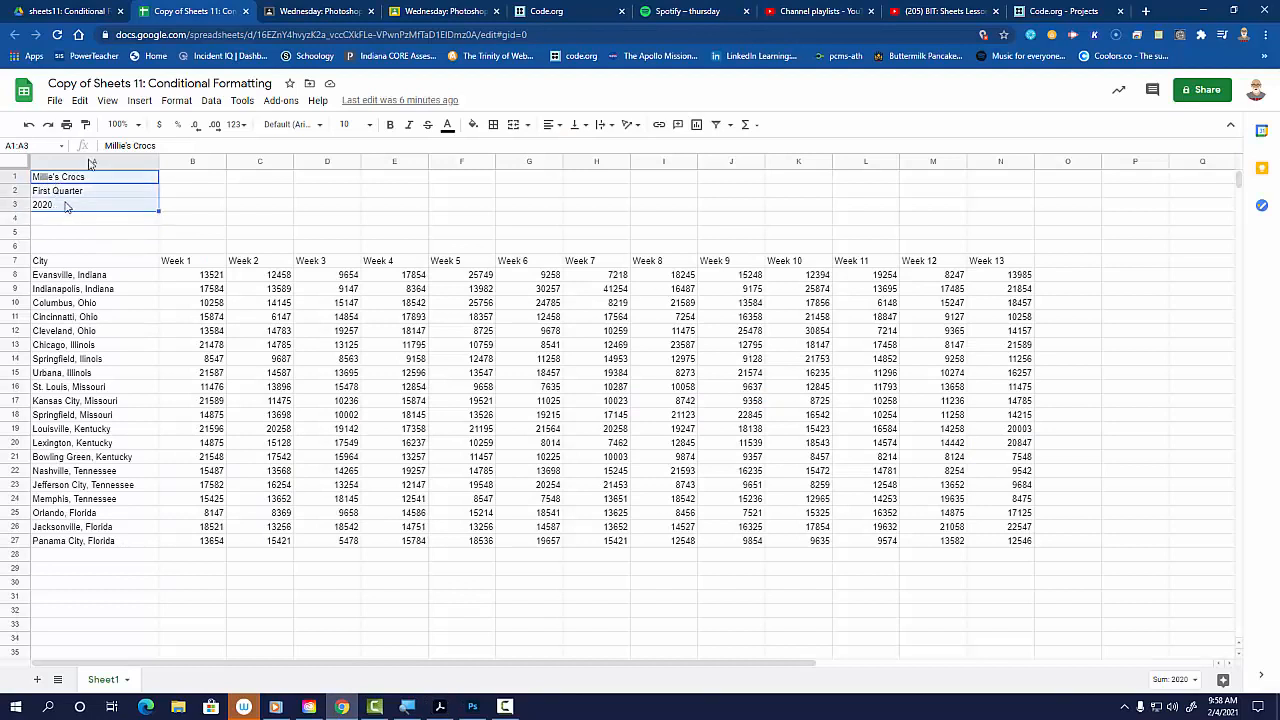
pyautogui.click(315, 124)
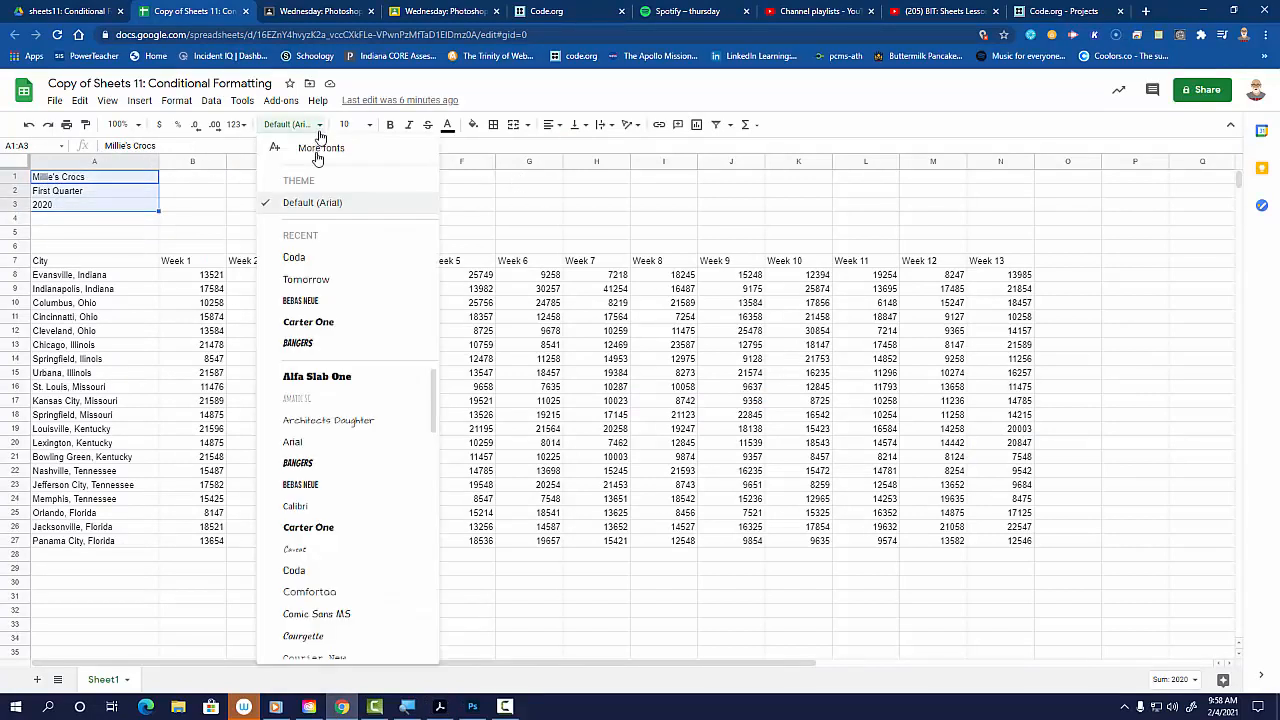
pyautogui.click(310, 322)
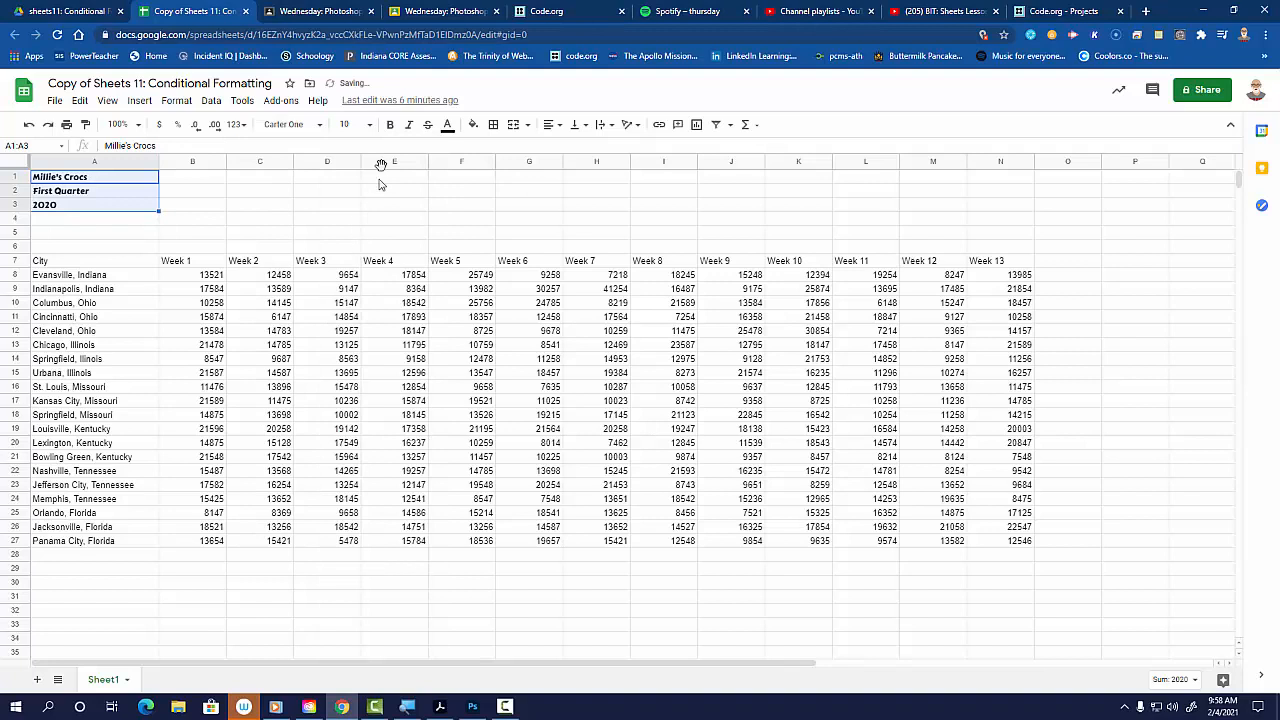
pyautogui.click(345, 124)
pyautogui.click(347, 303)
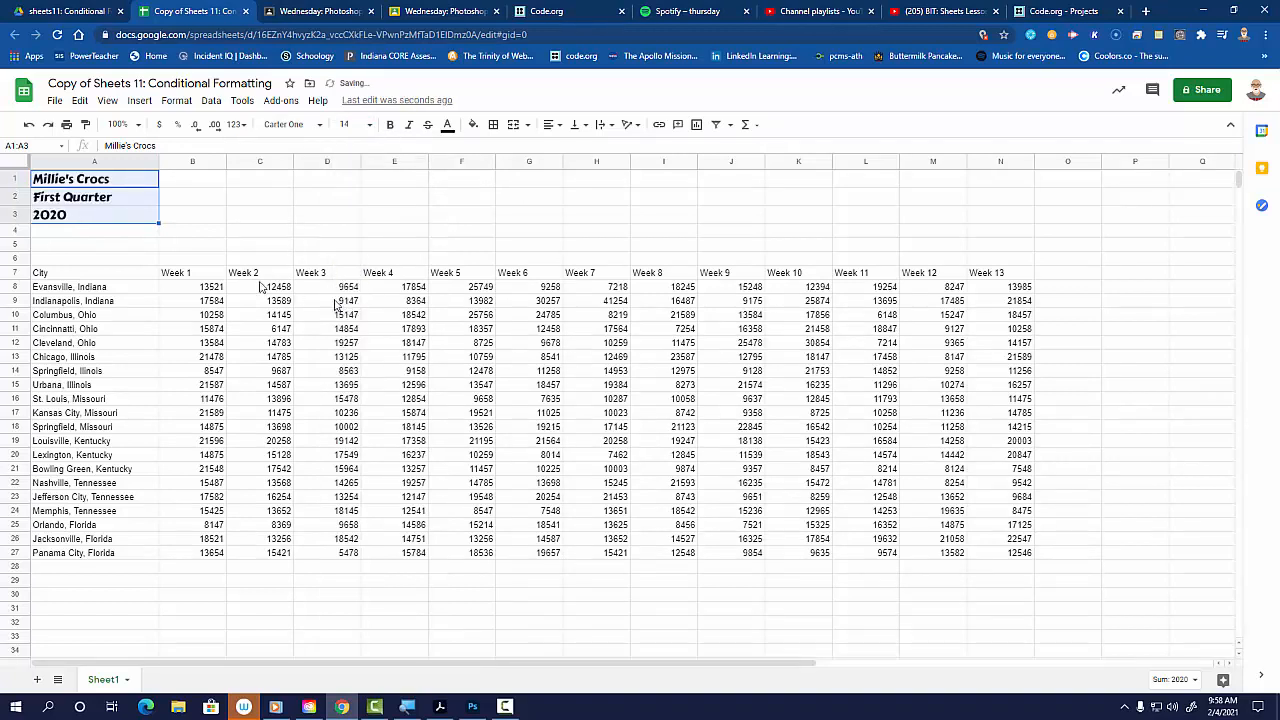
pyautogui.click(88, 203)
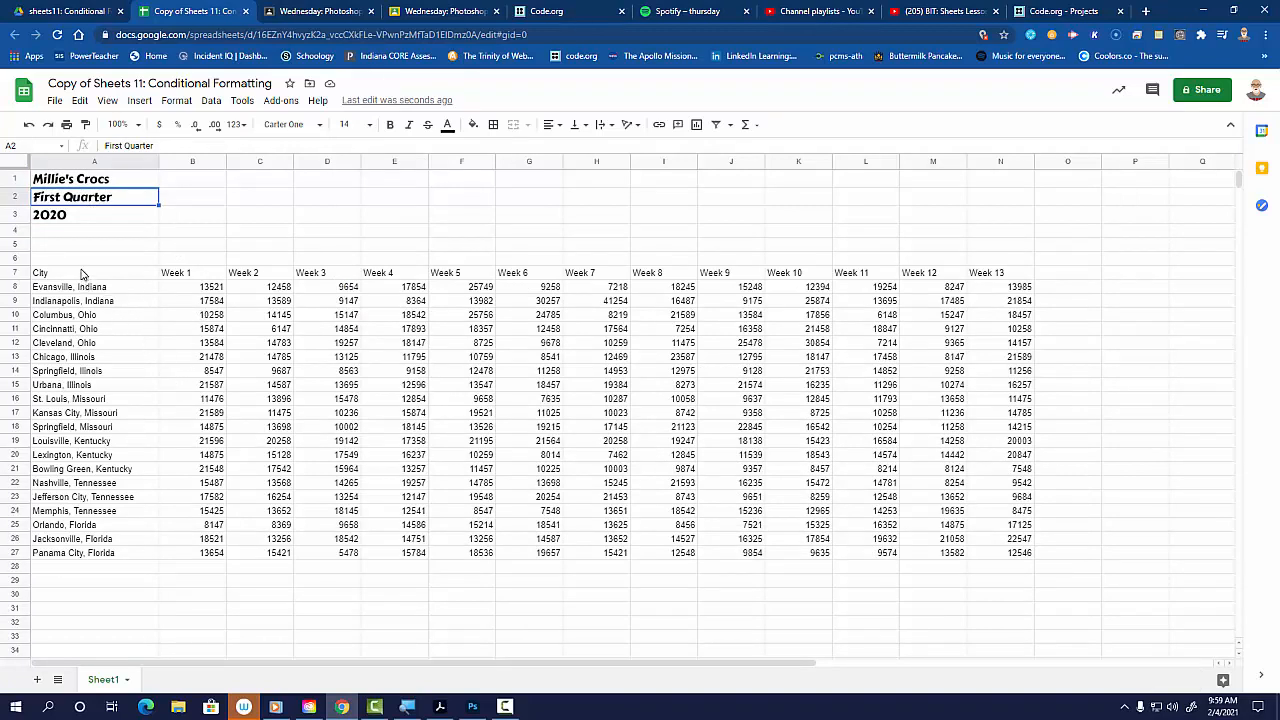
# Step: Center-align the whole data table in A7:N27 horizontally
pyautogui.moveTo(82, 273); pyautogui.dragTo(1006, 556)
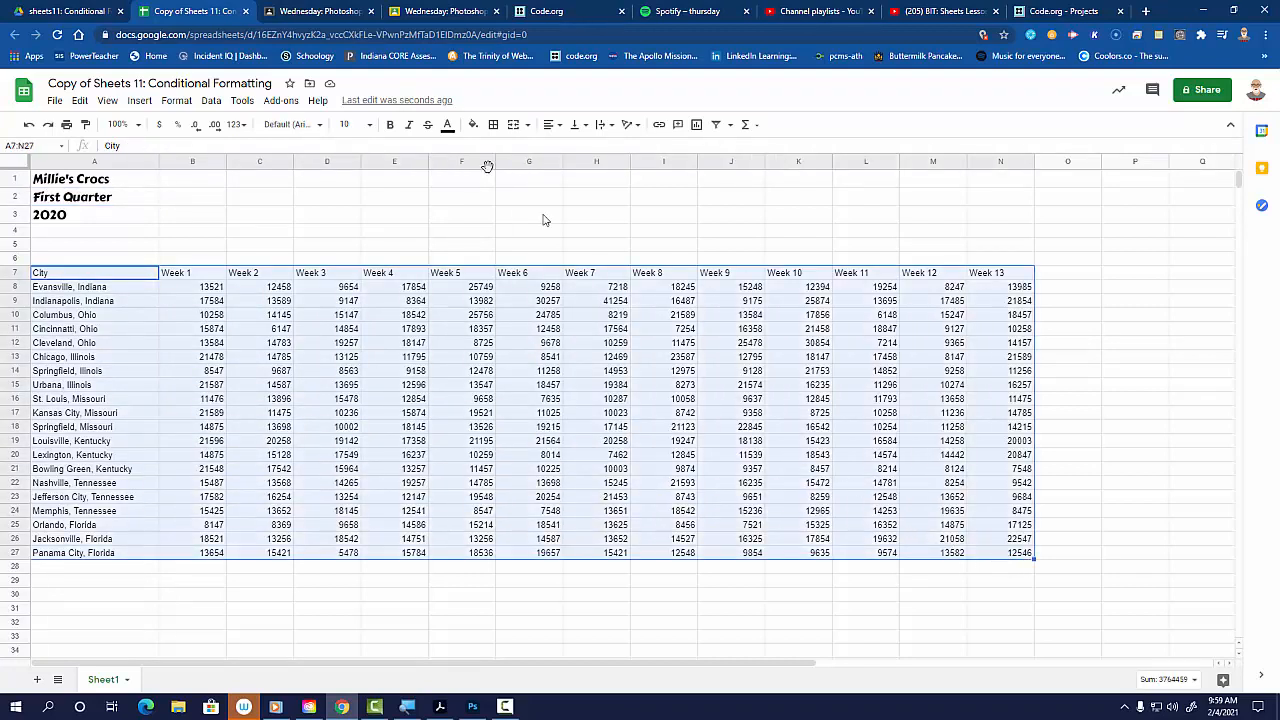
pyautogui.click(557, 126)
pyautogui.click(567, 148)
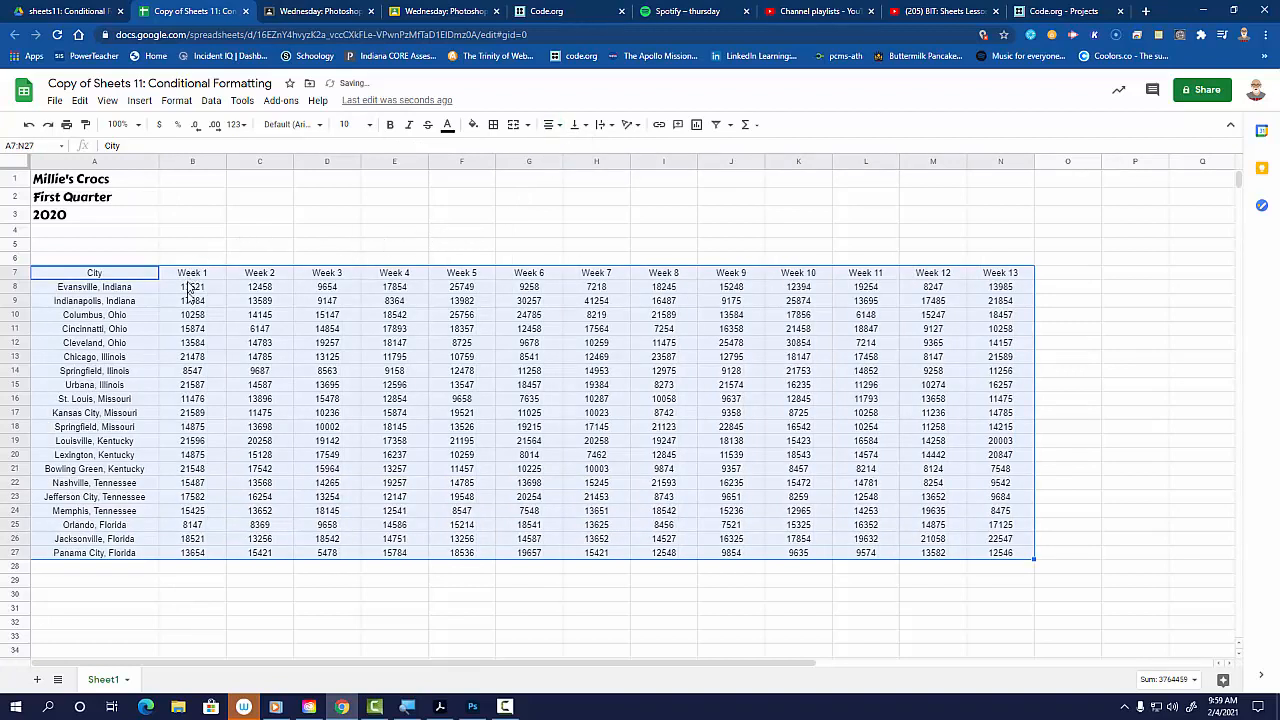
# Step: Fill the header row A7:N7 with grey and make its text bold
pyautogui.click(118, 278)
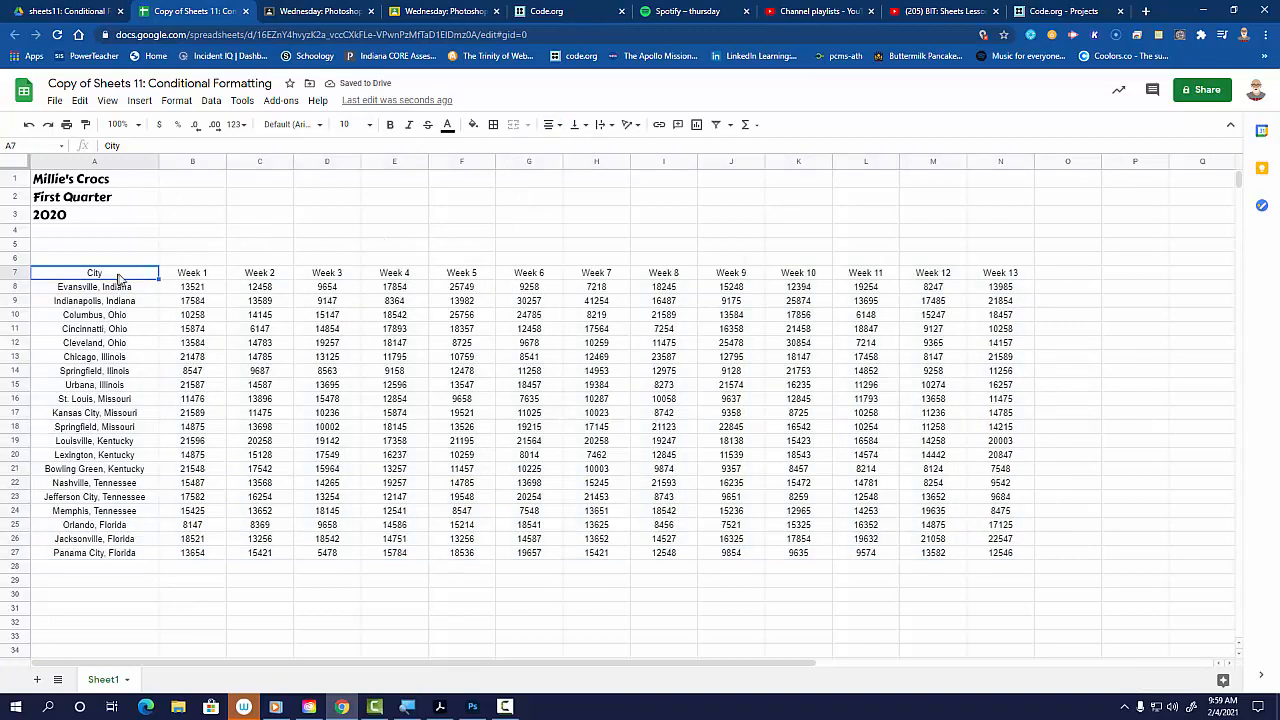
pyautogui.moveTo(126, 281); pyautogui.dragTo(985, 275)
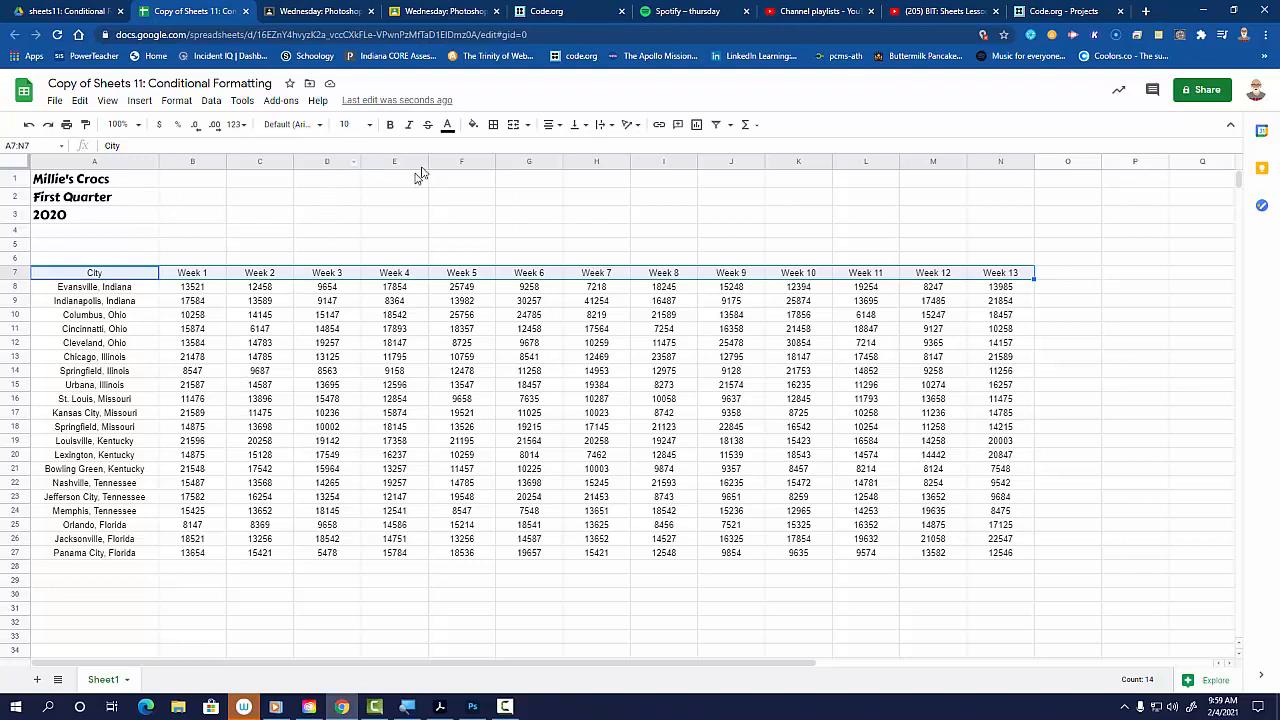
pyautogui.click(474, 126)
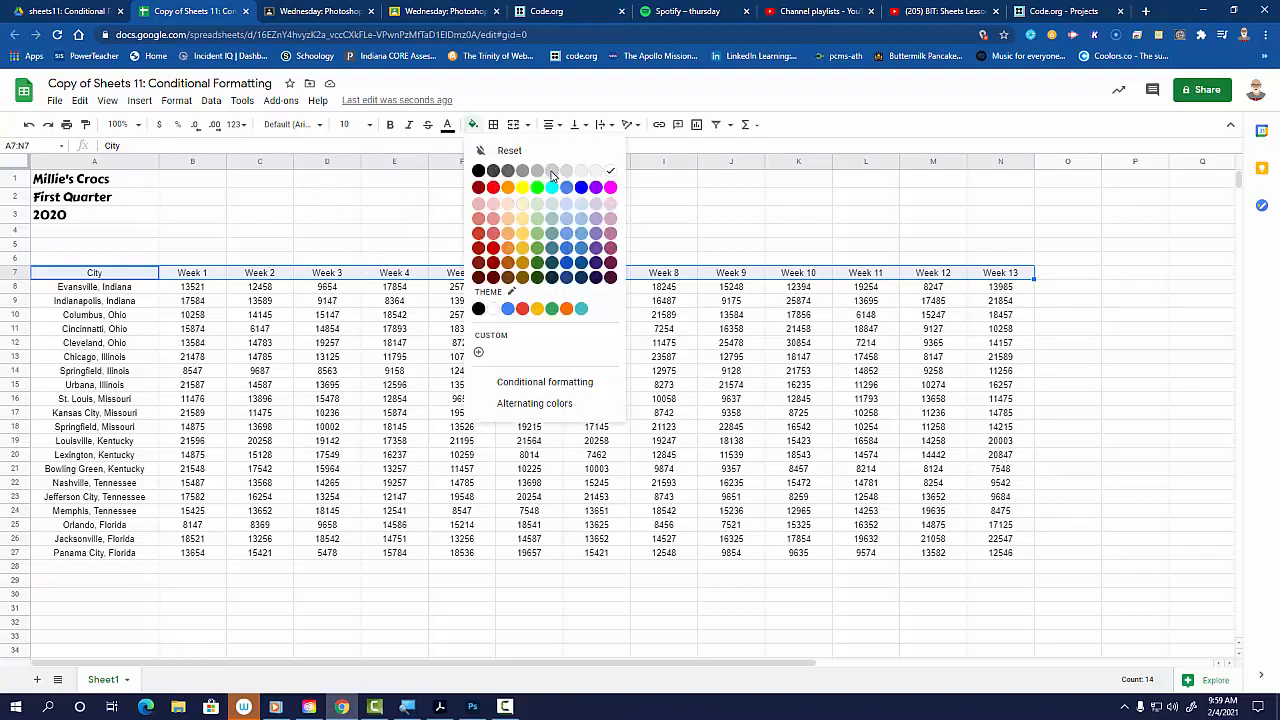
pyautogui.click(551, 174)
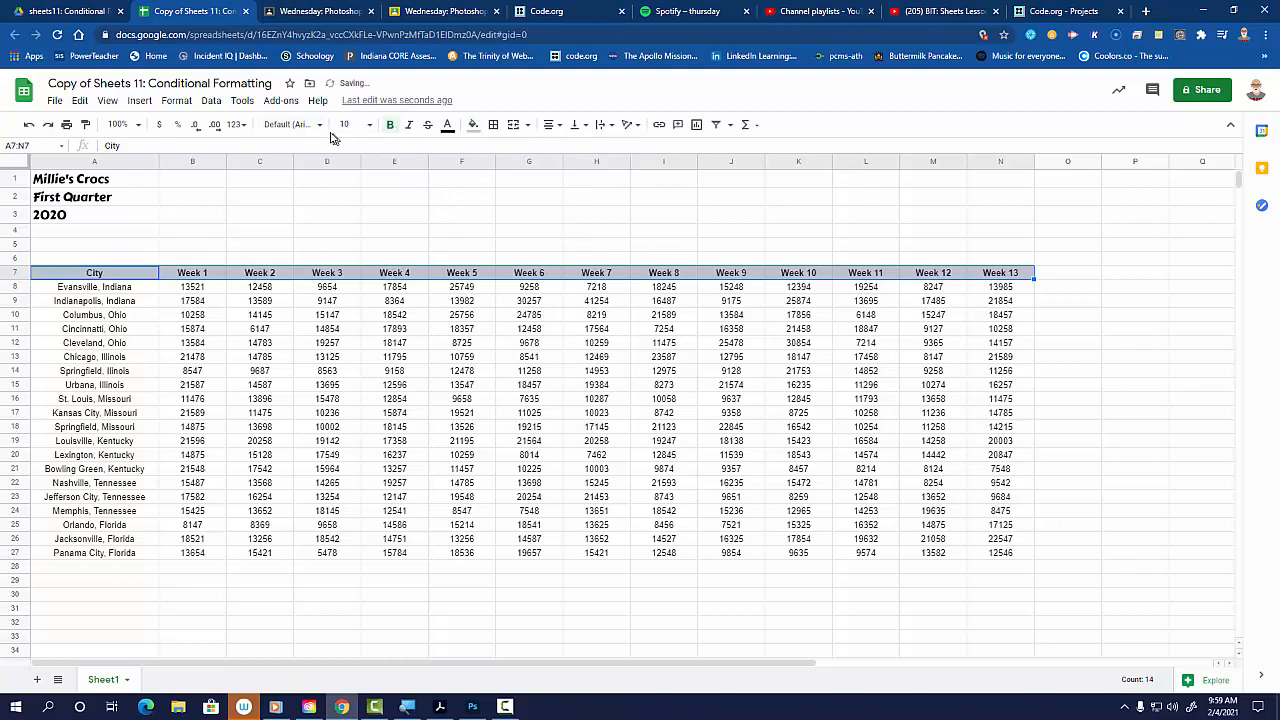
# Step: Try the Bangers font on the header row A7:N7, and settle on Coda at size 12
pyautogui.click(289, 124)
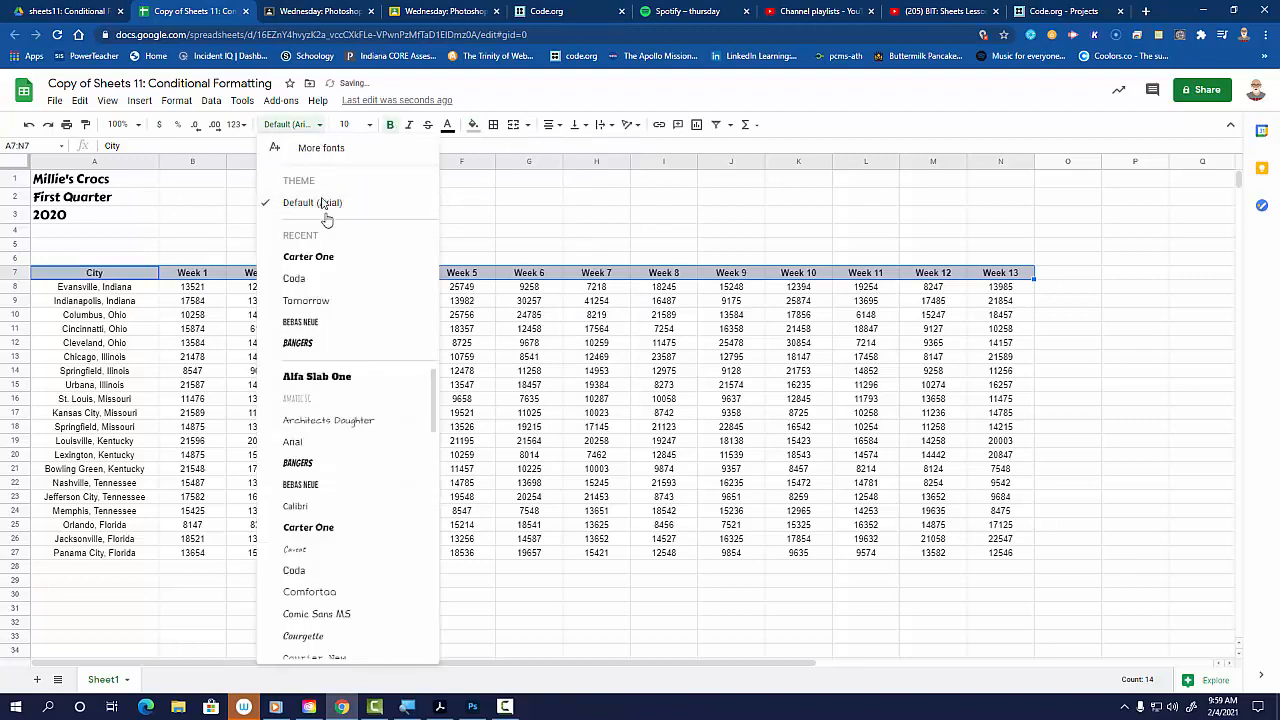
pyautogui.click(302, 346)
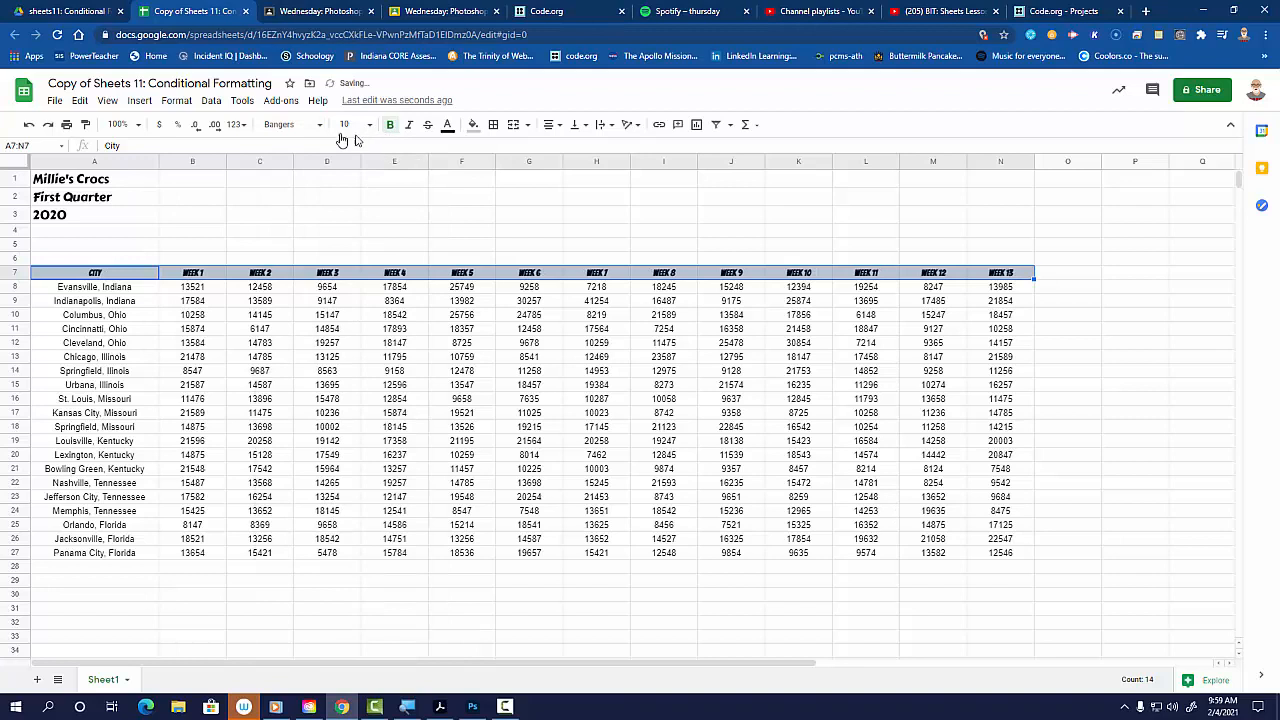
pyautogui.click(289, 124)
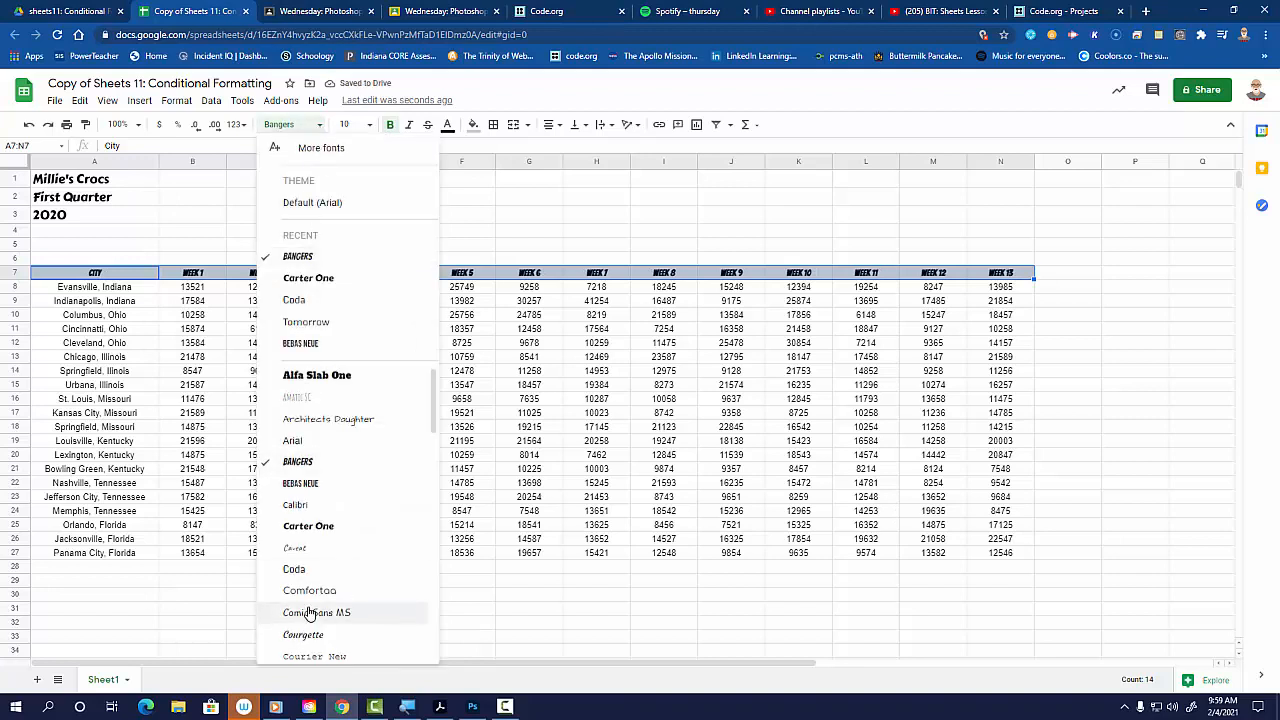
pyautogui.scroll(-3, 305, 590)
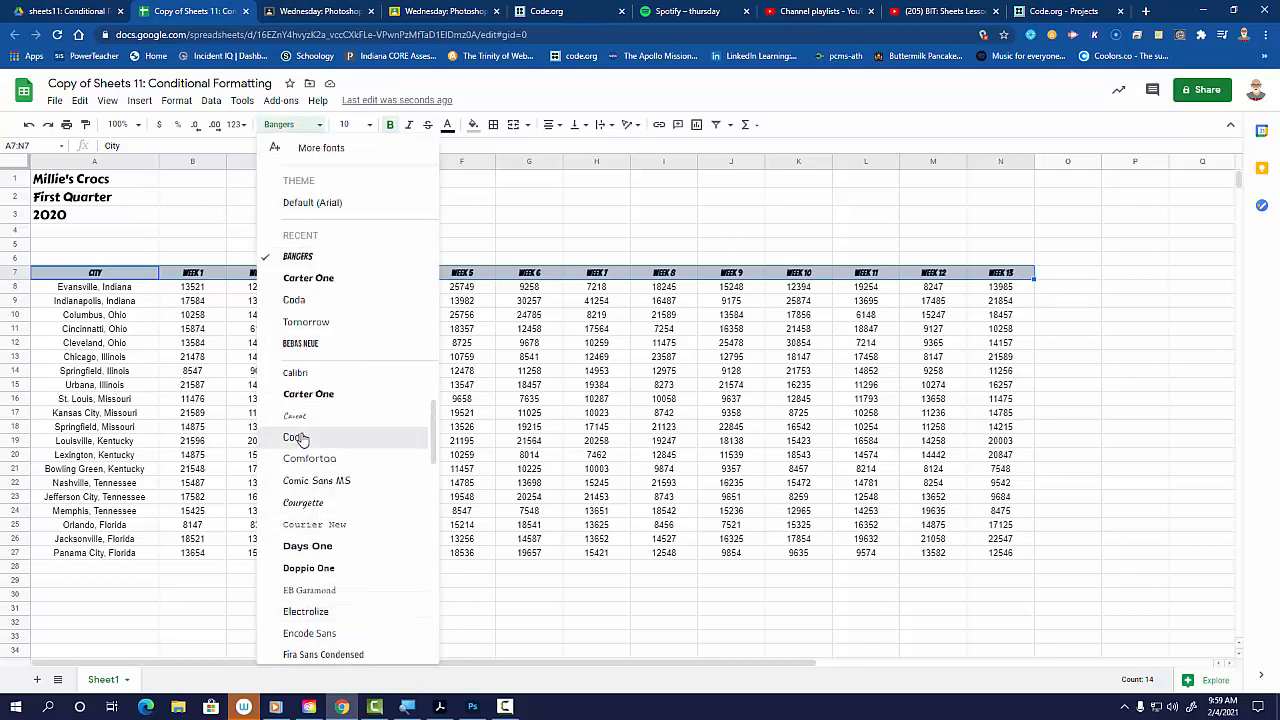
pyautogui.click(302, 439)
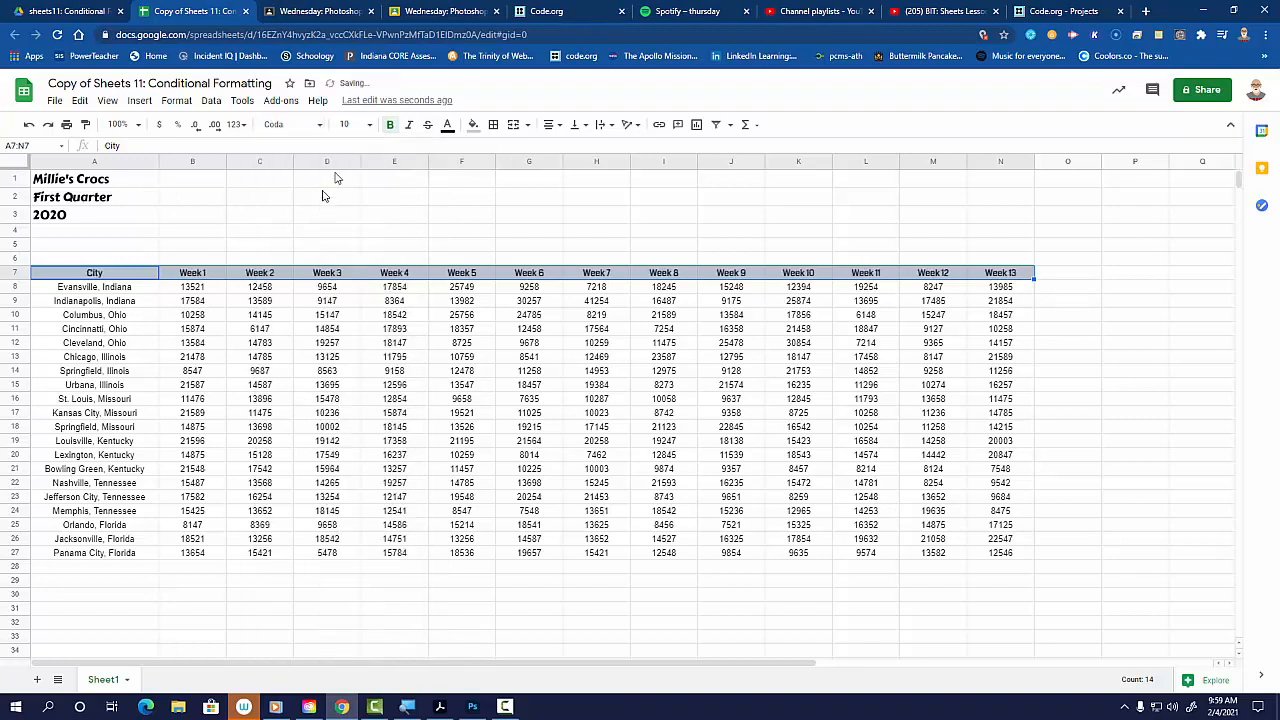
pyautogui.click(369, 124)
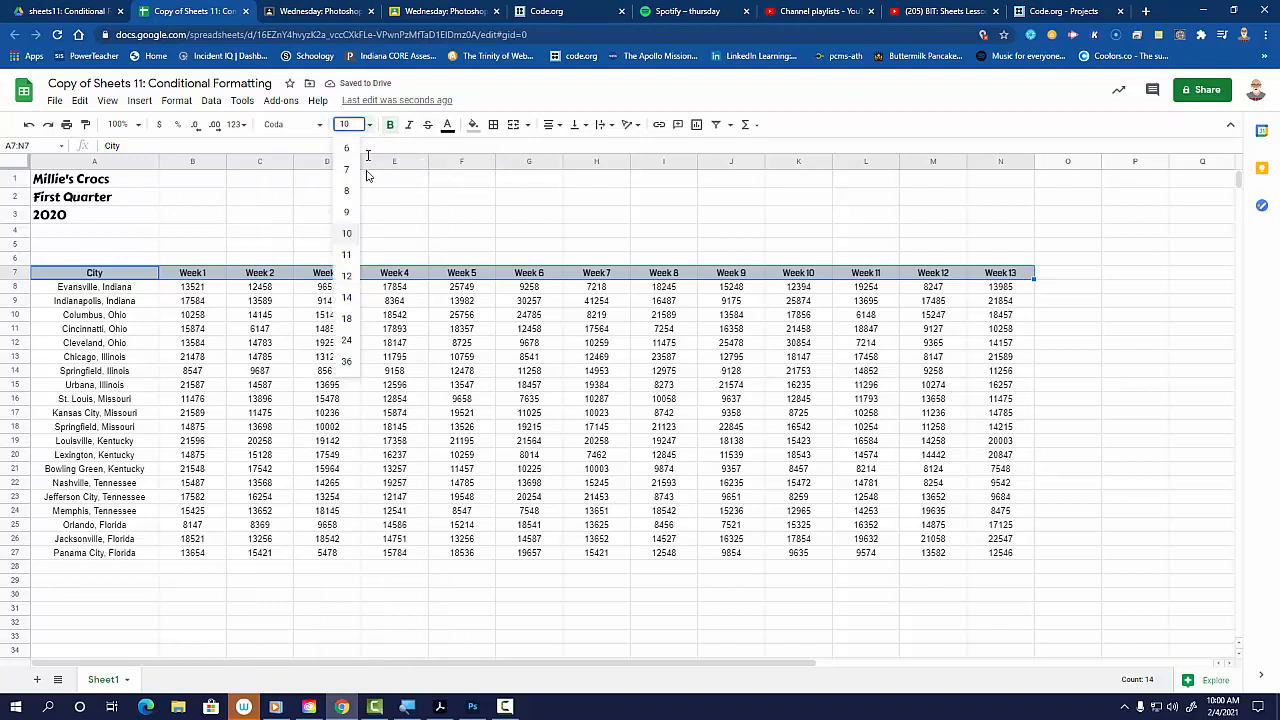
pyautogui.click(347, 277)
# Step: Fill the city names in A8:A27 with light grey and right-align them
pyautogui.click(113, 290)
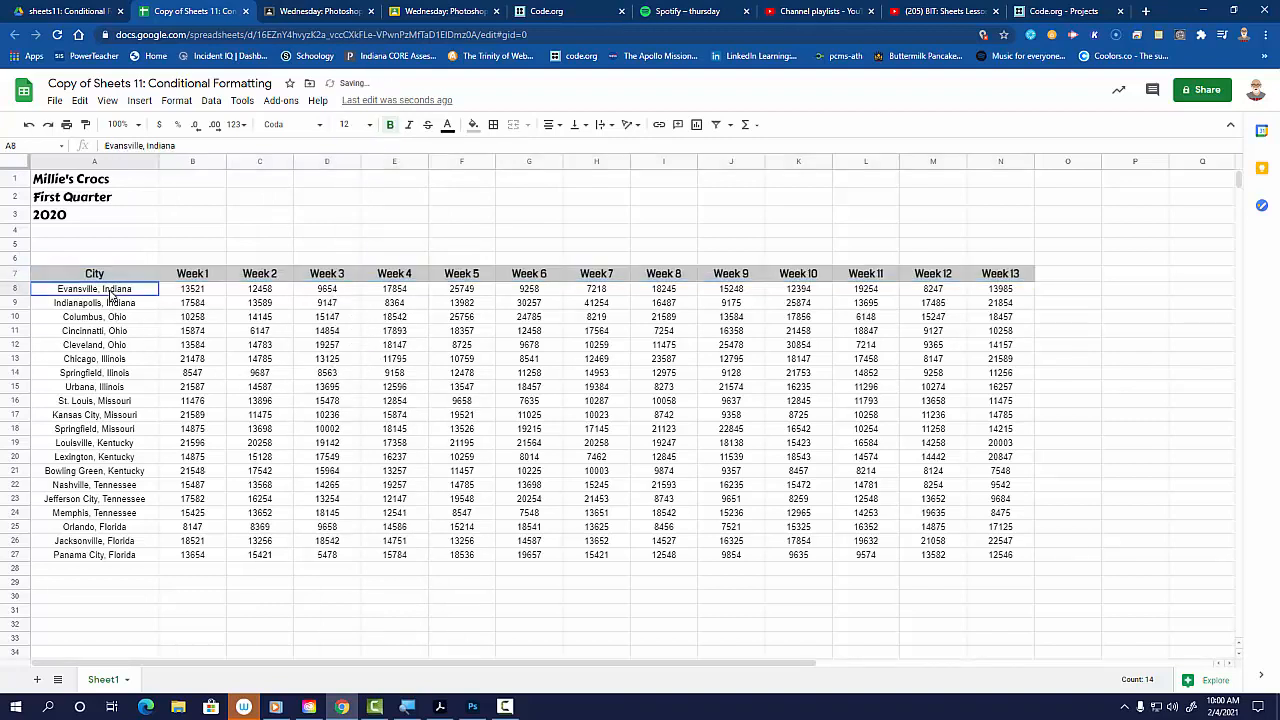
pyautogui.moveTo(113, 290); pyautogui.dragTo(103, 553)
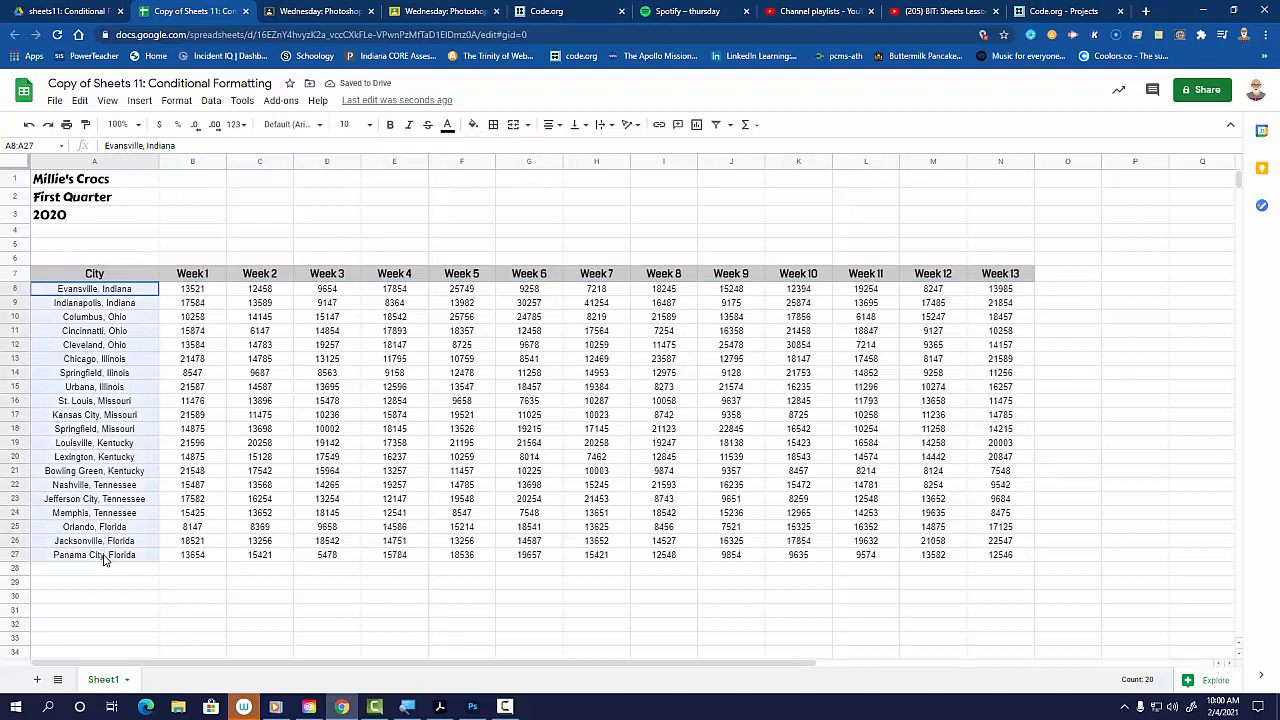
pyautogui.click(472, 124)
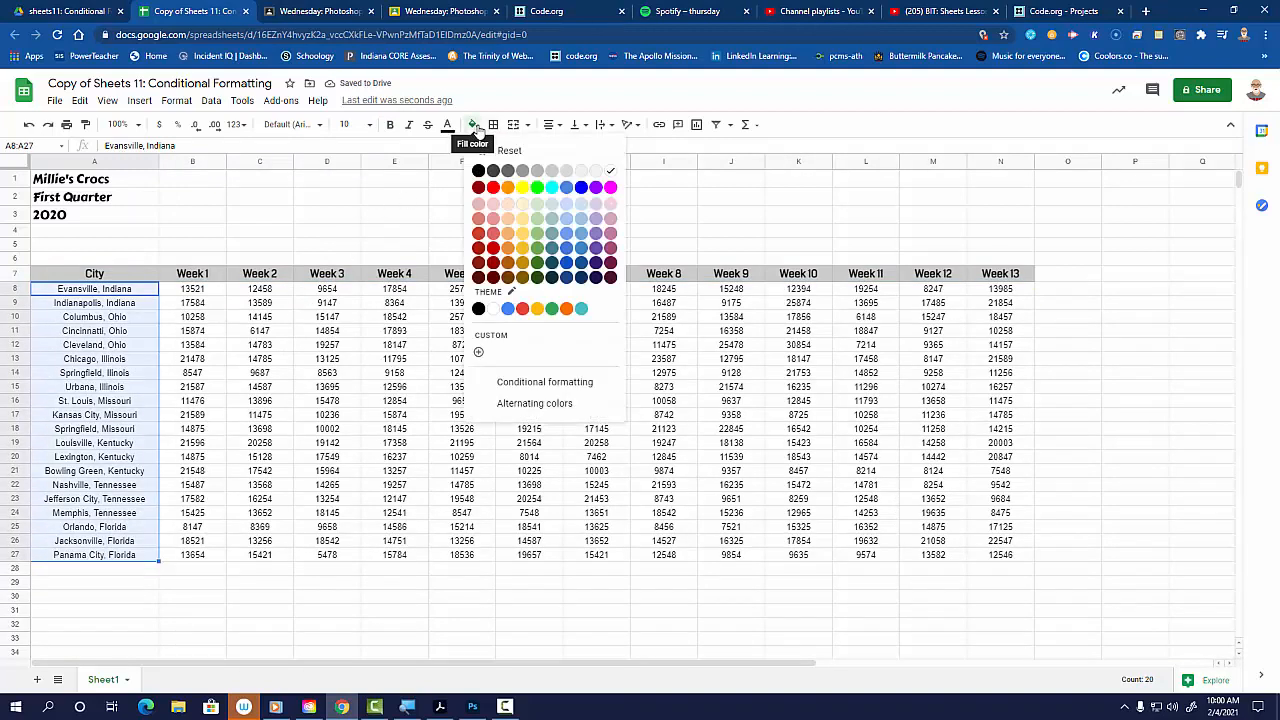
pyautogui.click(566, 172)
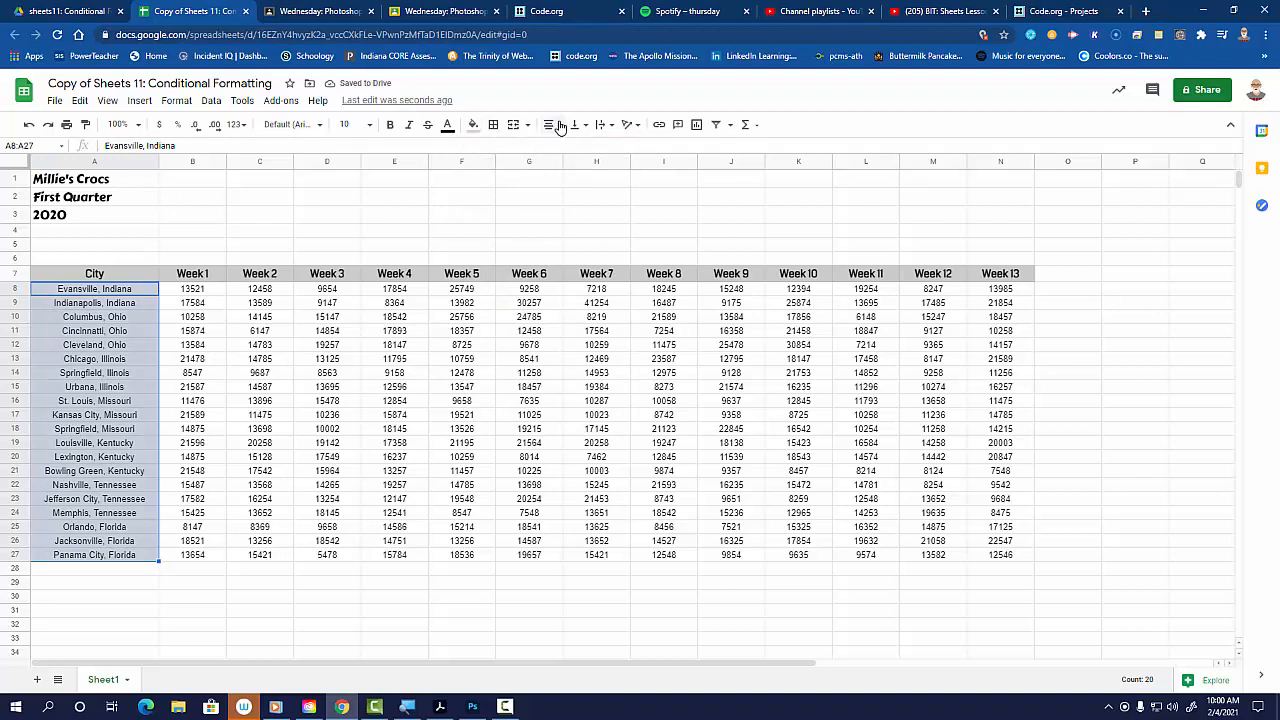
pyautogui.click(560, 125)
pyautogui.click(583, 152)
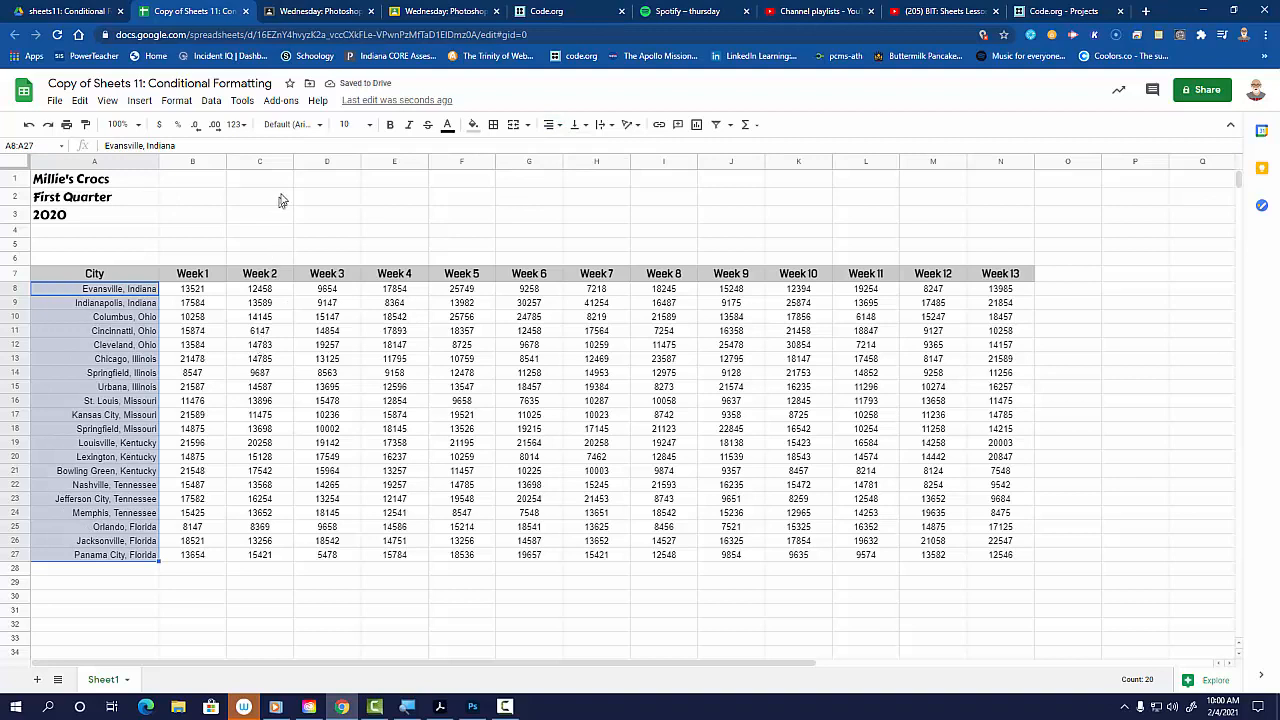
# Step: Set the city names in A8:A27 to the Coda font at size 12
pyautogui.click(300, 124)
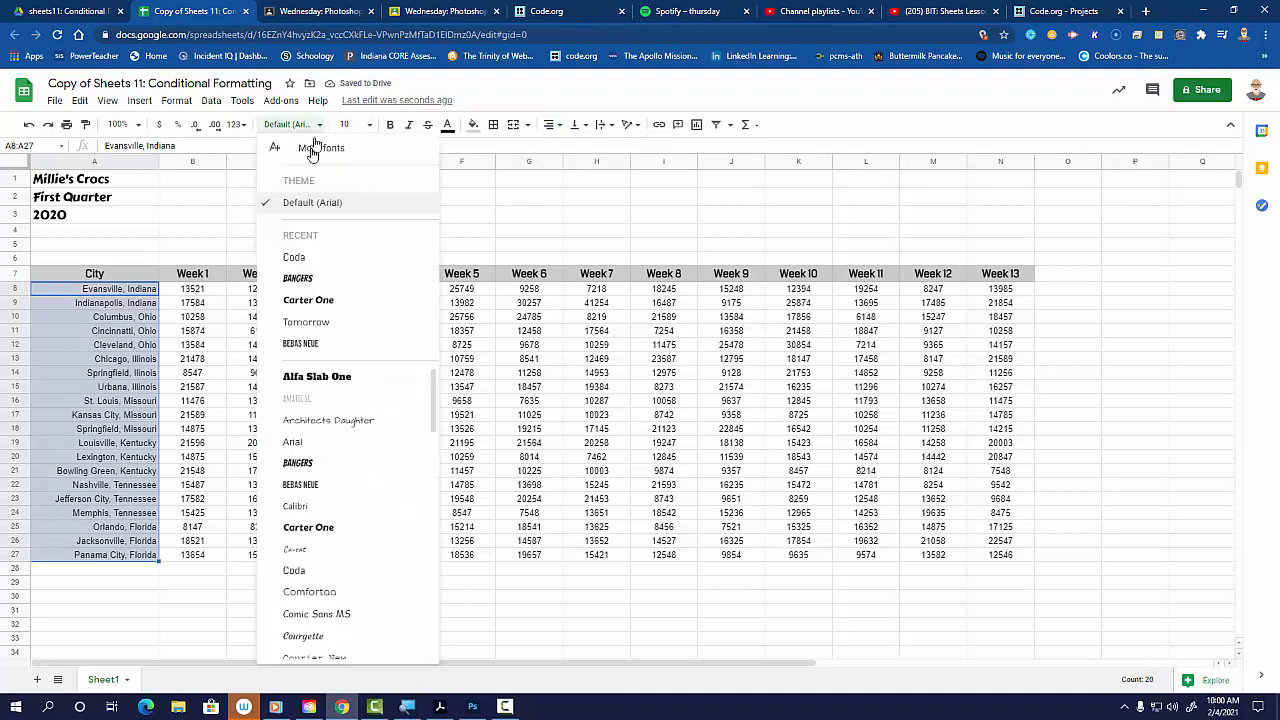
pyautogui.click(297, 258)
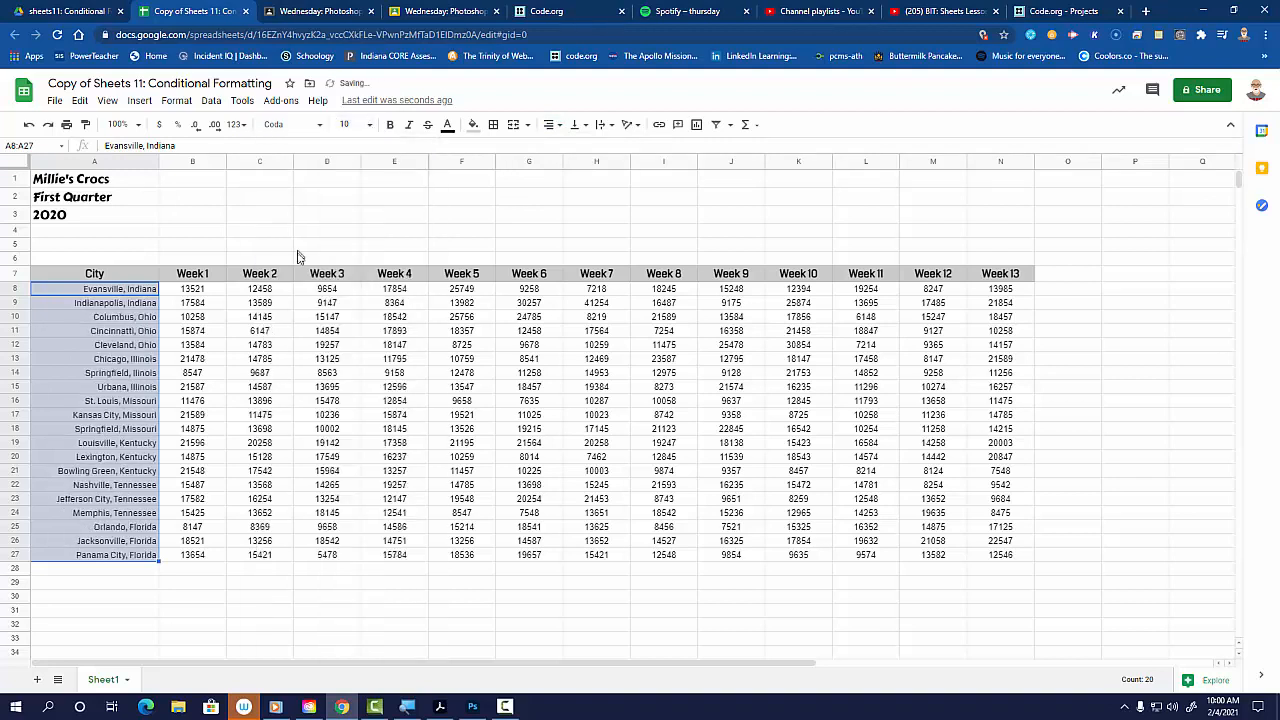
pyautogui.click(345, 124)
pyautogui.click(345, 282)
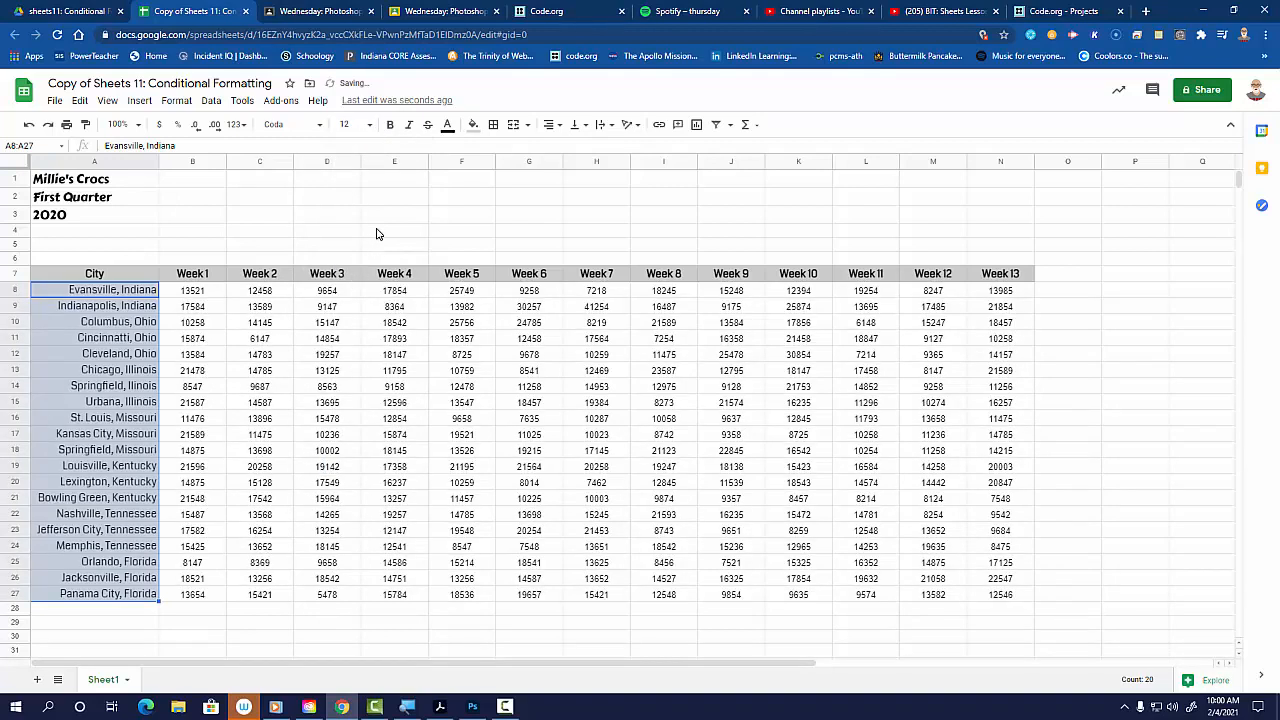
pyautogui.click(284, 366)
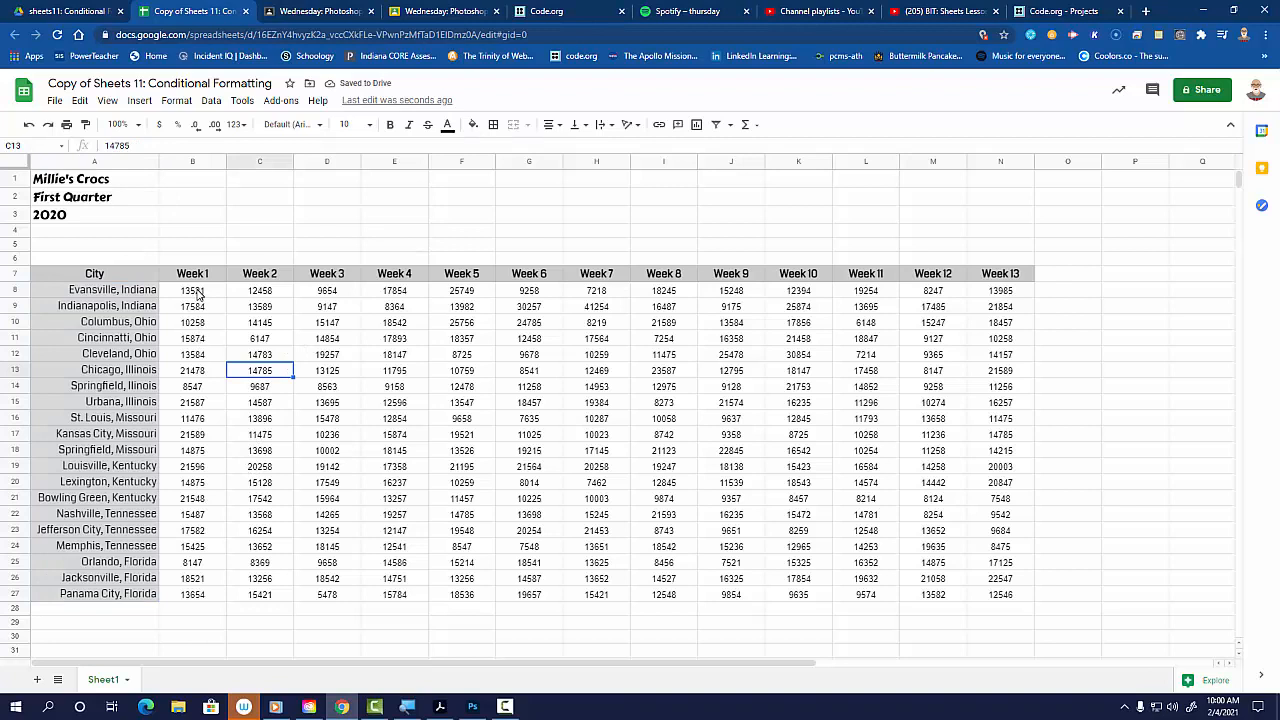
# Step: Format the sales amounts in B8:N27 as currency, checking the range against the assignment PDF
pyautogui.moveTo(197, 293); pyautogui.dragTo(980, 606)
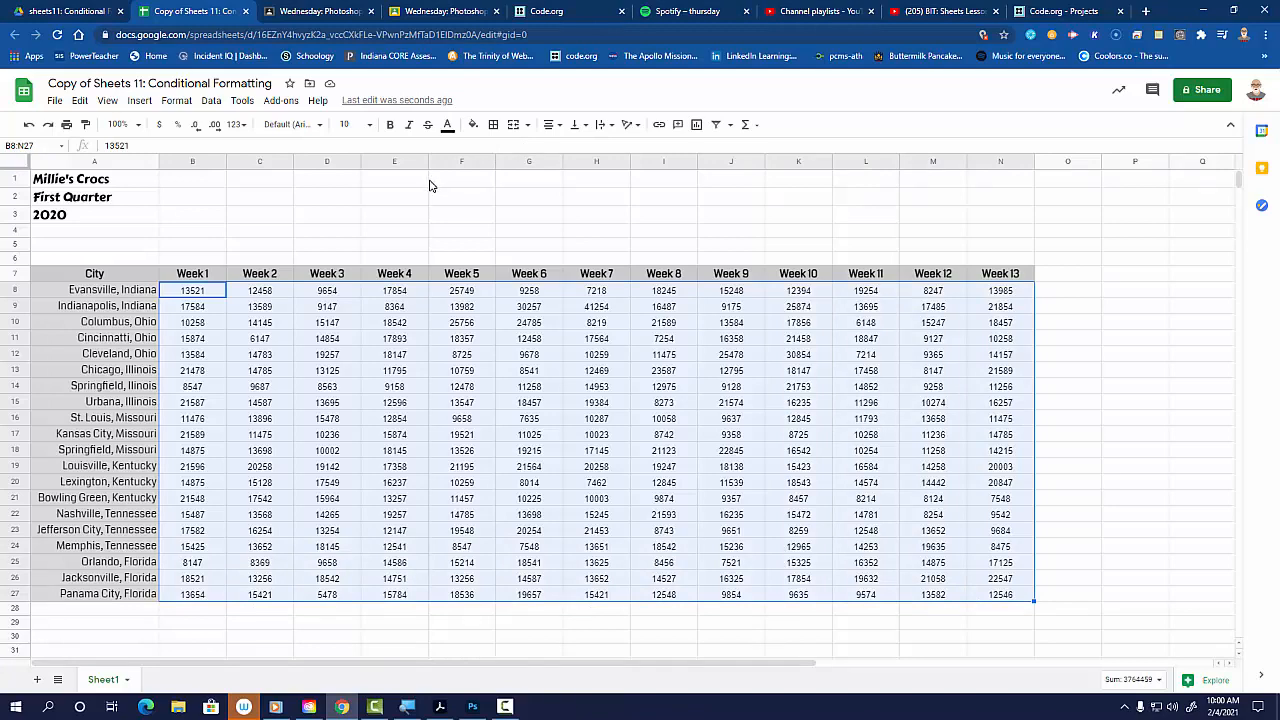
pyautogui.click(440, 707)
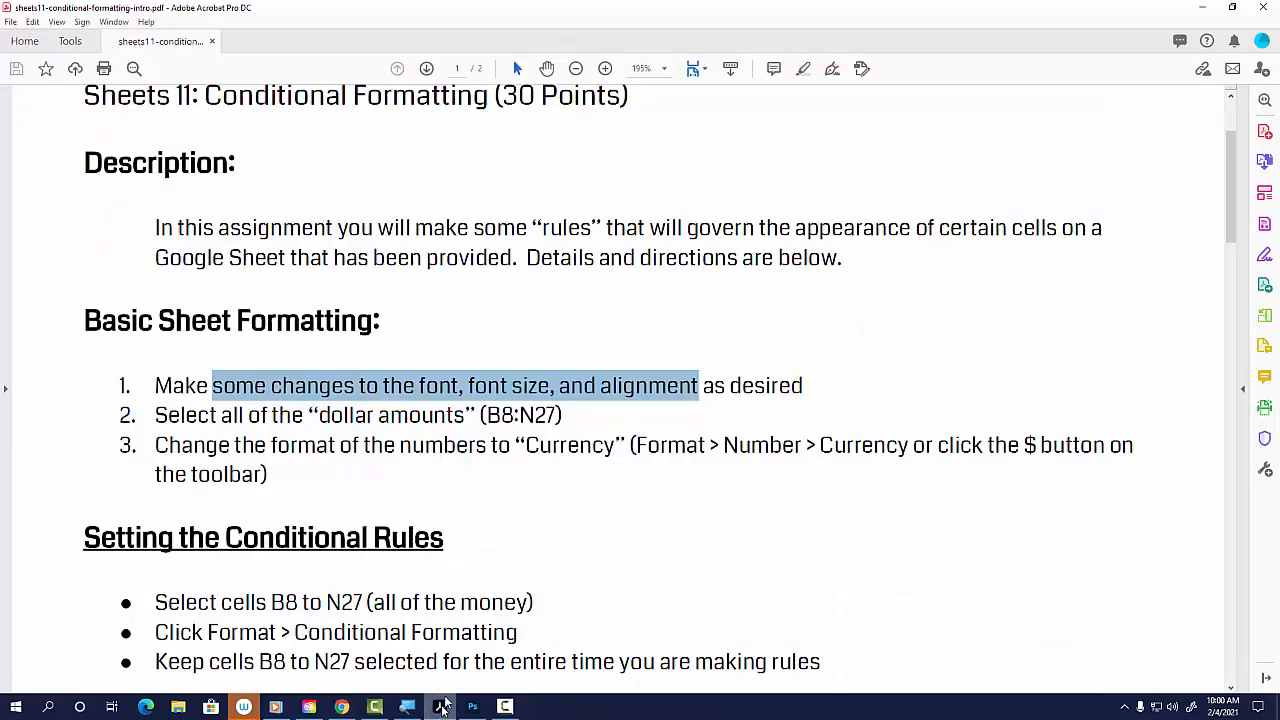
pyautogui.moveTo(158, 420); pyautogui.dragTo(563, 418)
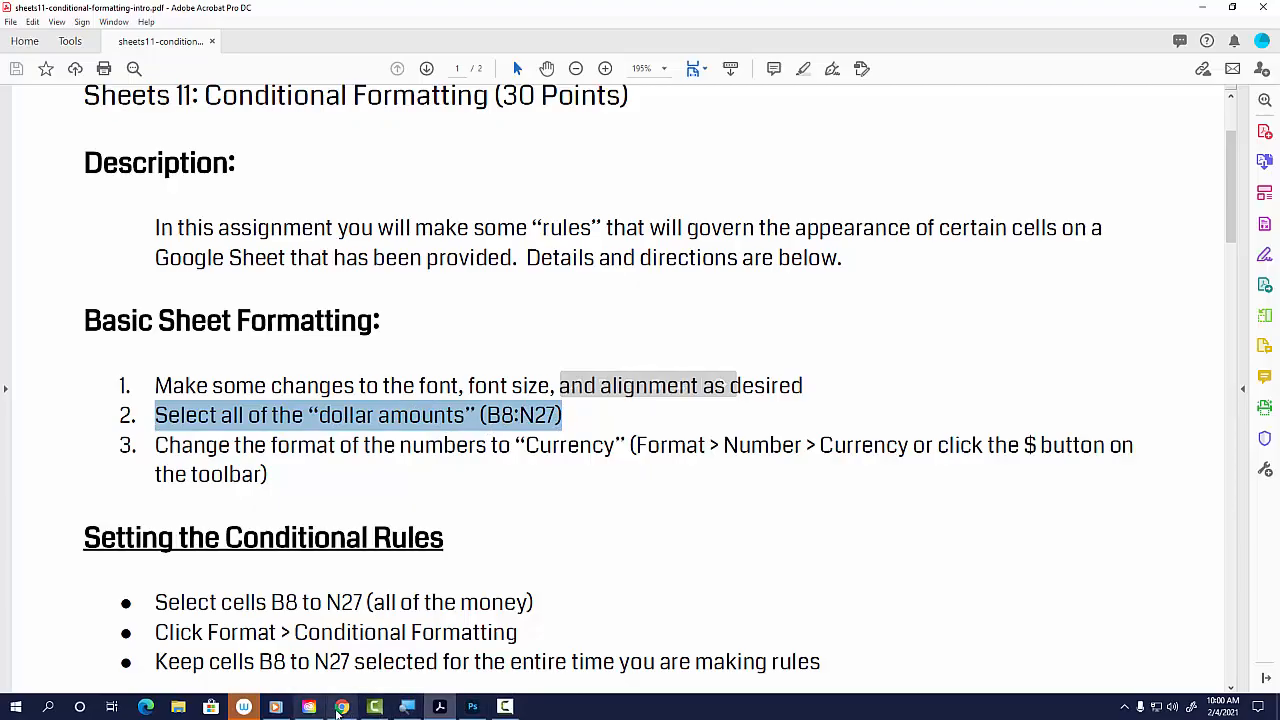
pyautogui.click(341, 707)
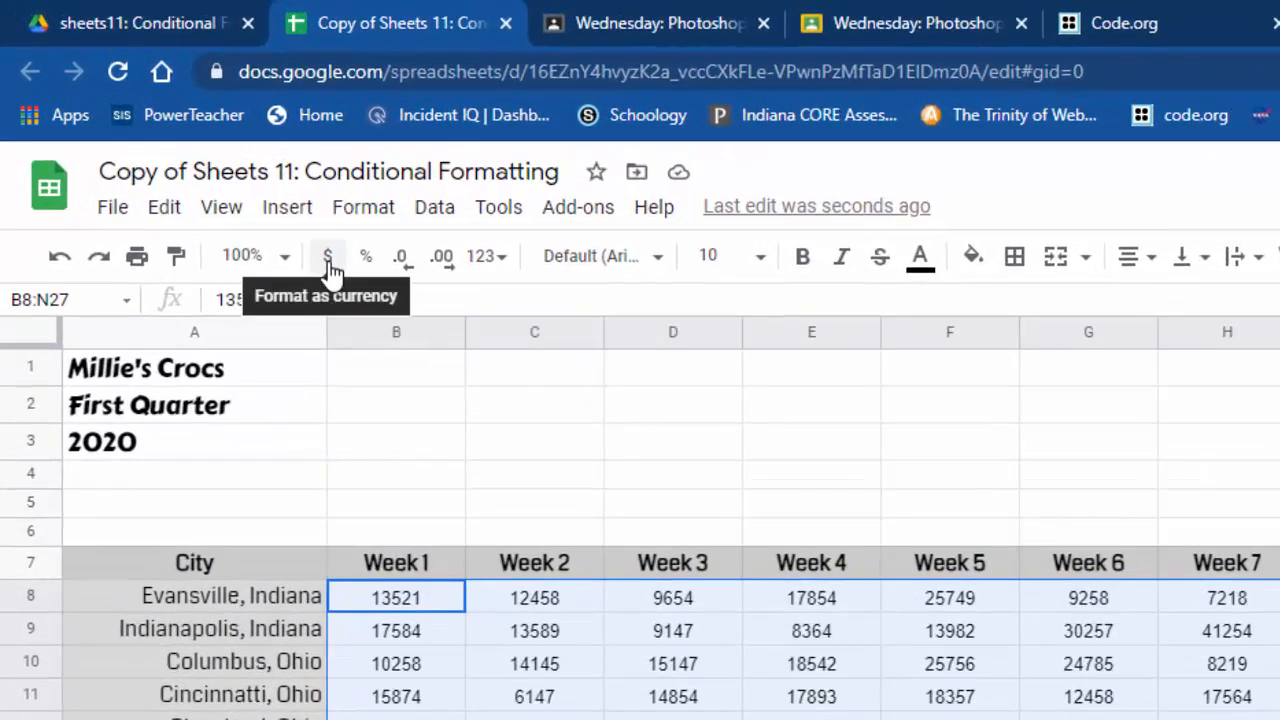
pyautogui.click(364, 210)
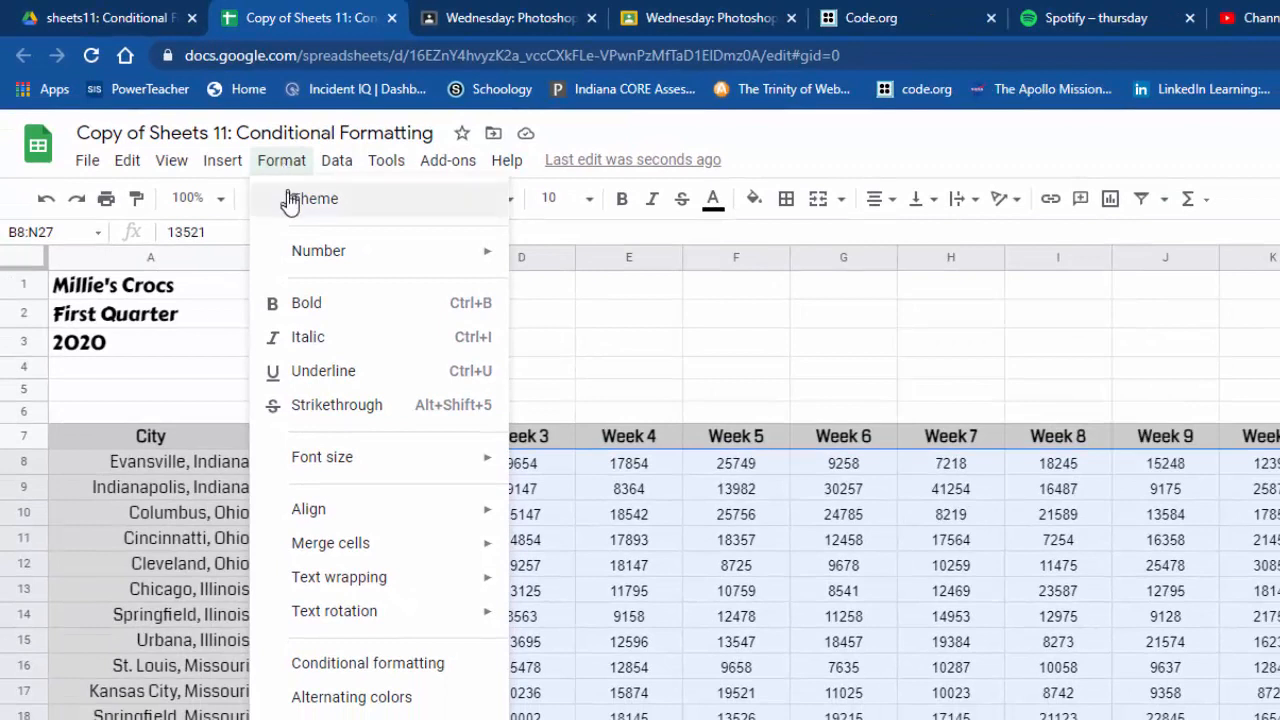
pyautogui.moveTo(295, 252)
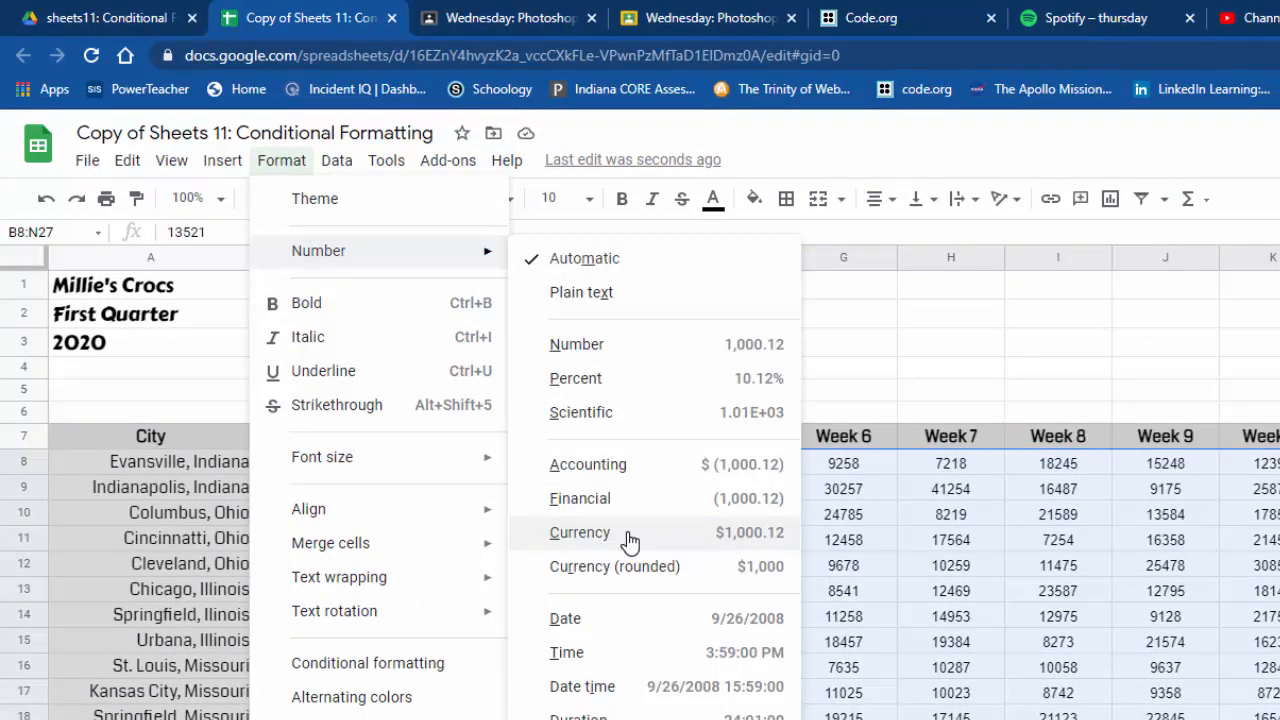
pyautogui.click(287, 166)
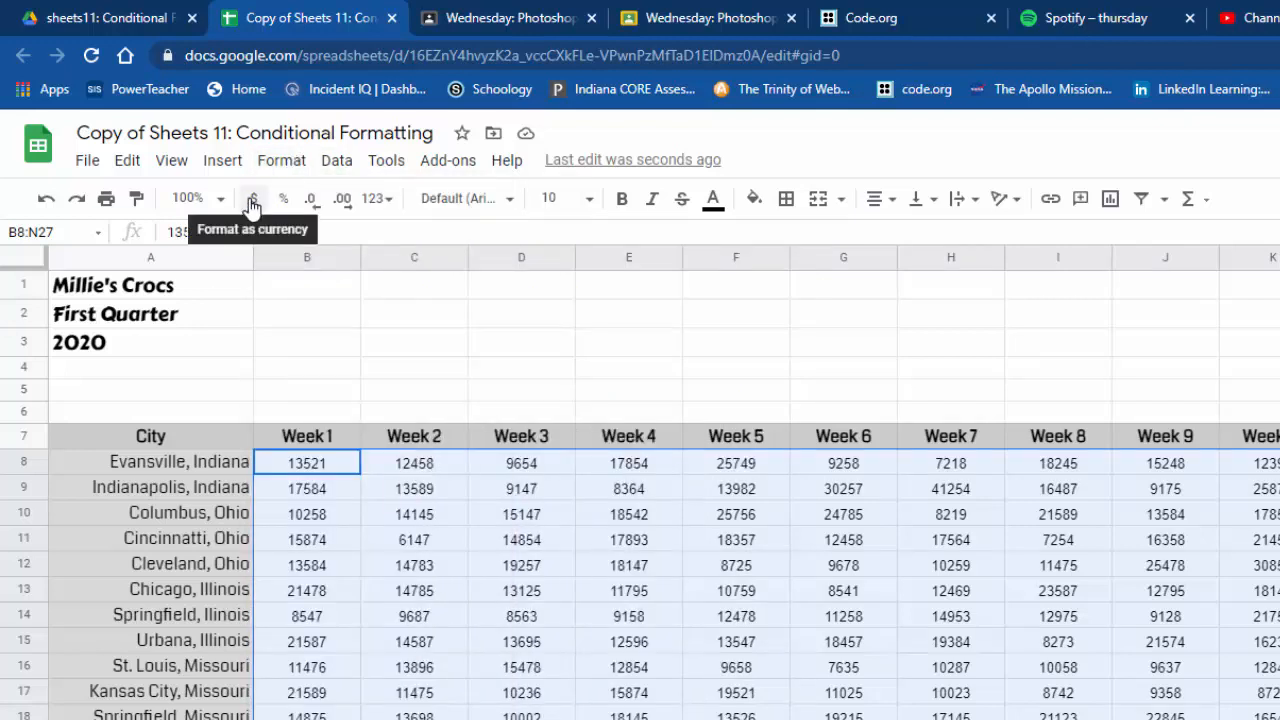
pyautogui.click(253, 202)
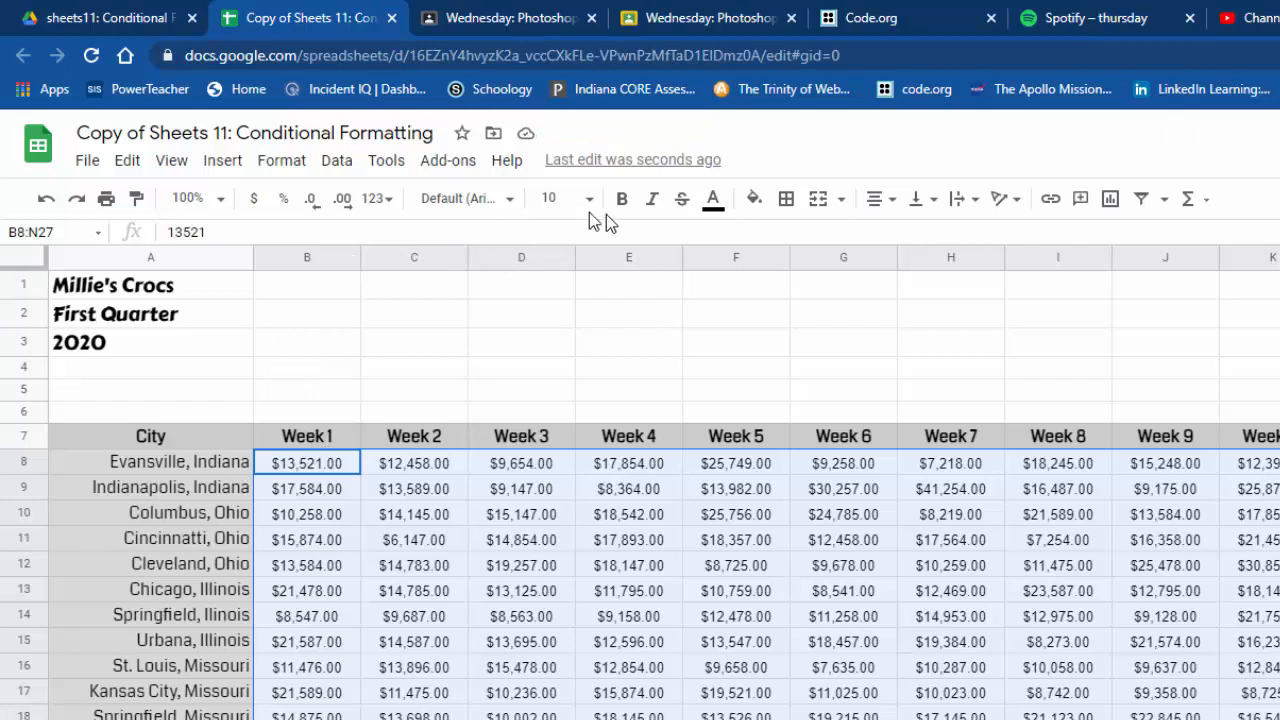
# Step: Set the sales amounts in B8:N27 to the Coda font and fill their cells with very light grey
pyautogui.click(488, 200)
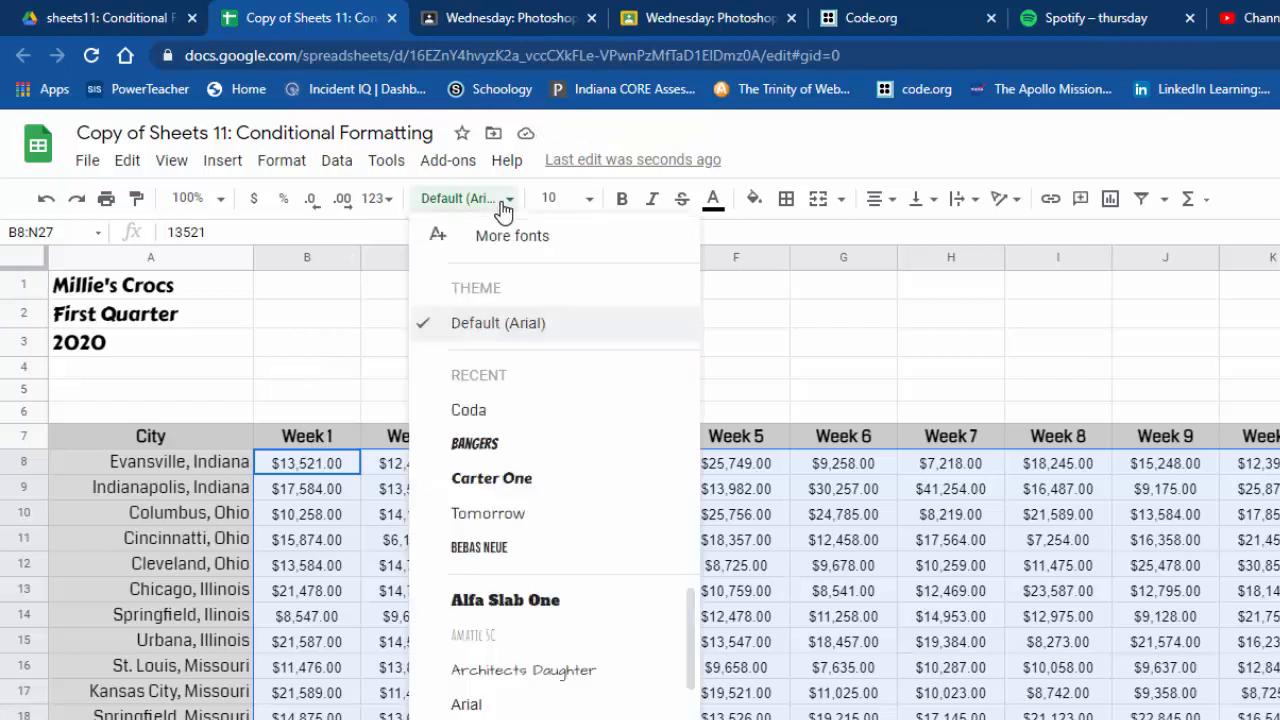
pyautogui.click(468, 410)
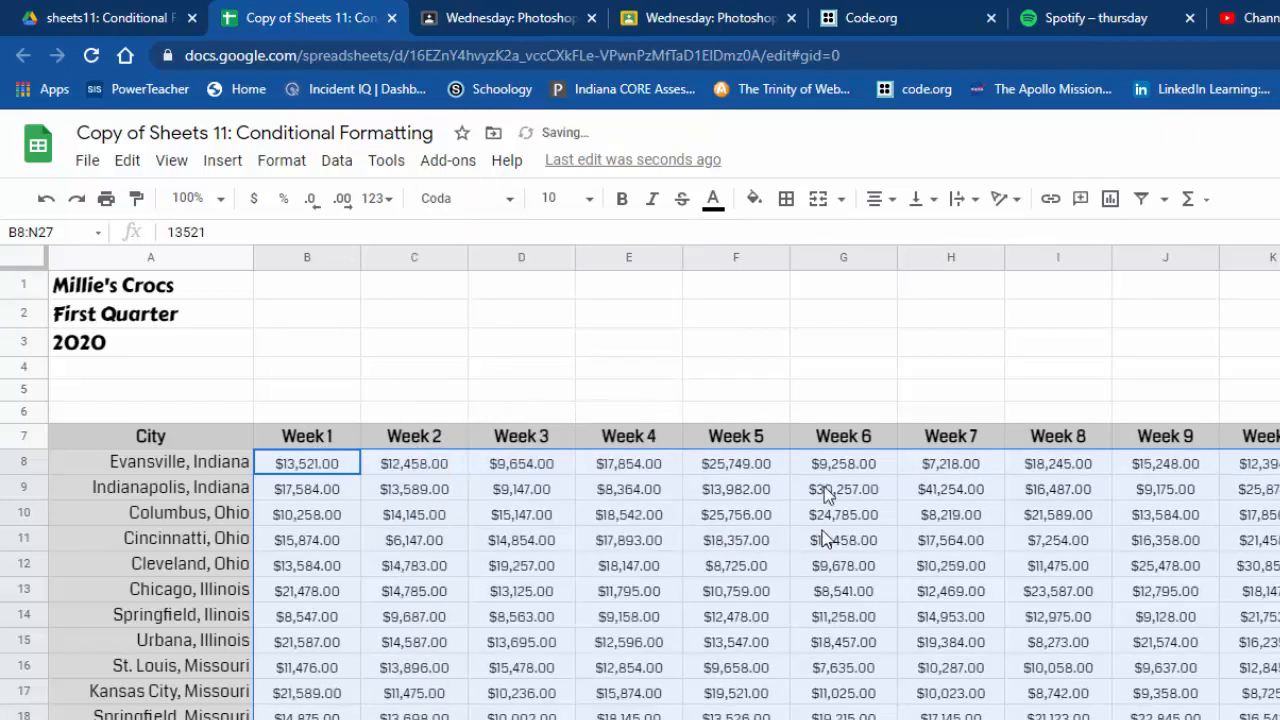
pyautogui.click(755, 198)
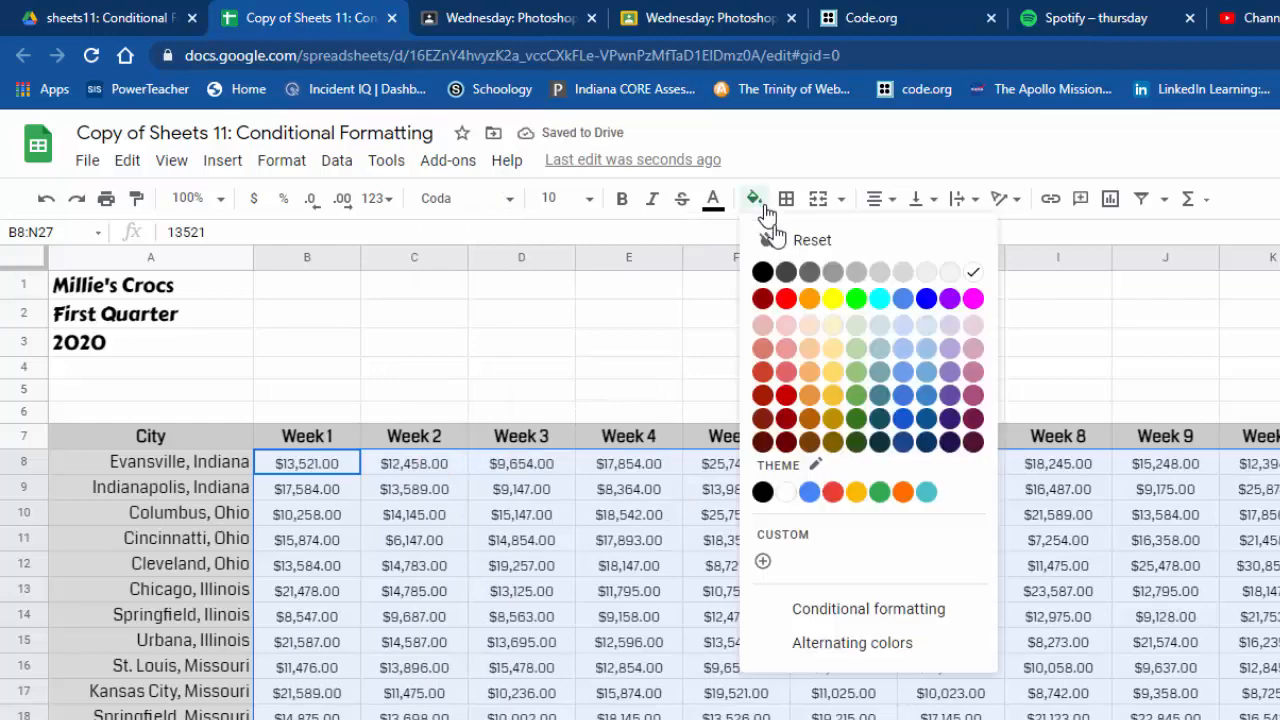
pyautogui.click(928, 275)
pyautogui.click(843, 591)
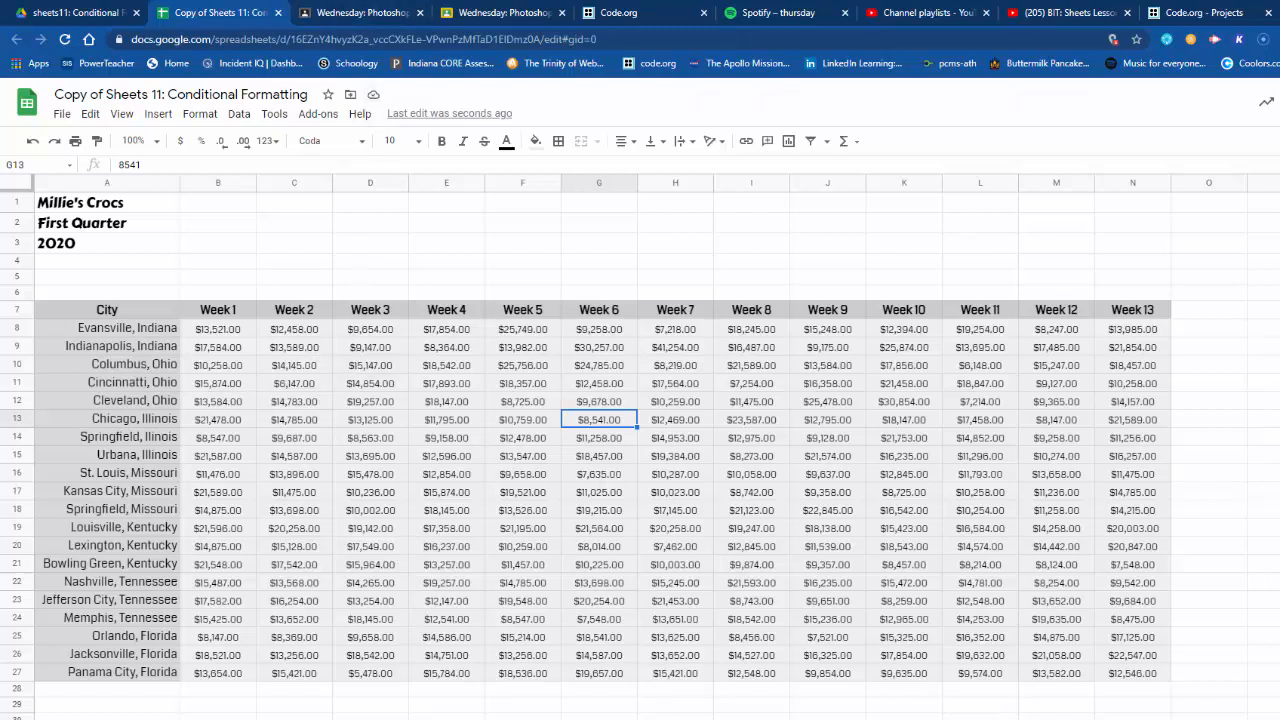
# Step: Switch to the assignment PDF in Adobe Acrobat and read the basic formatting steps and the first instructions for setting the conditional rules
pyautogui.hotkey('alt', 'Tab')
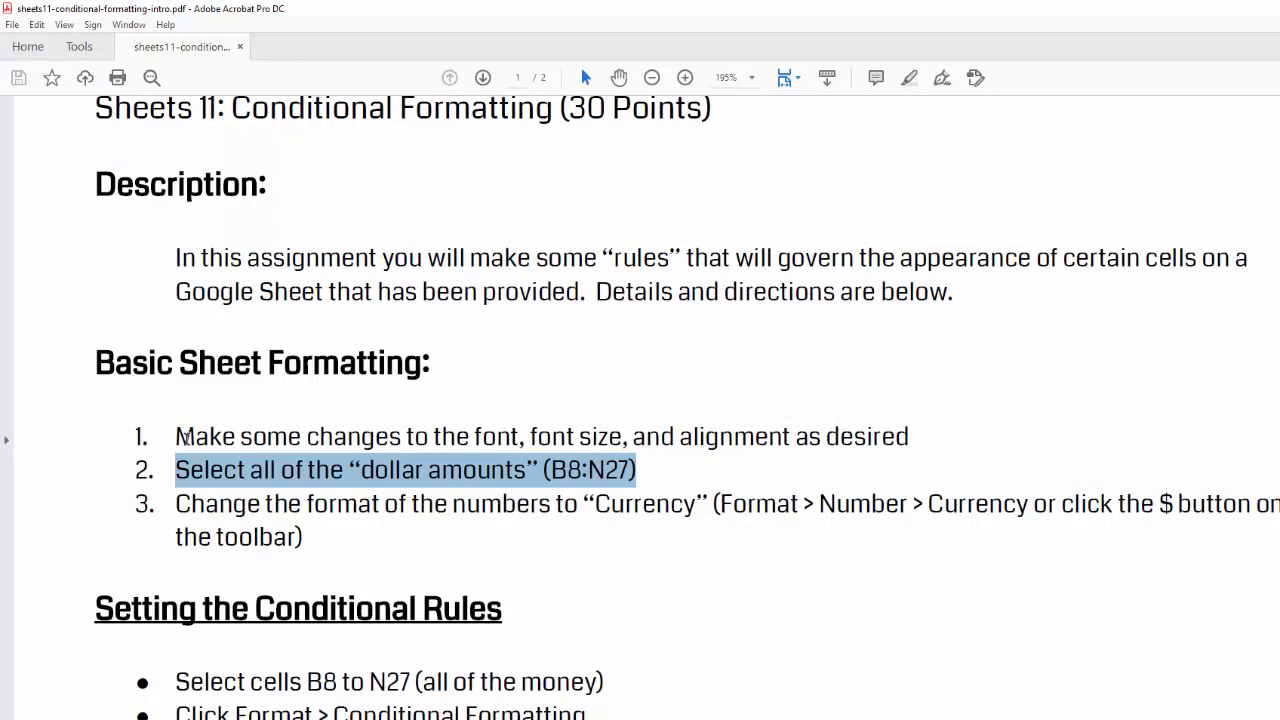
pyautogui.moveTo(177, 437); pyautogui.dragTo(744, 440)
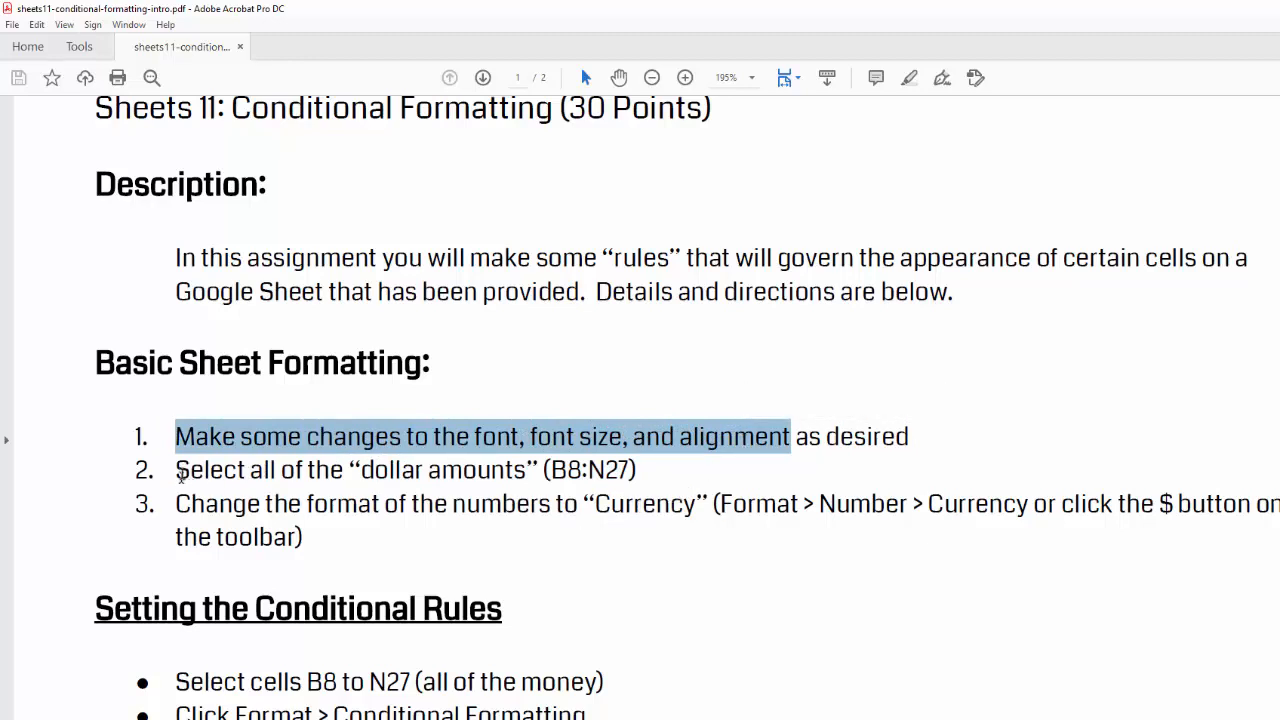
pyautogui.moveTo(180, 470); pyautogui.dragTo(493, 471)
pyautogui.moveTo(307, 505); pyautogui.dragTo(1211, 508)
pyautogui.scroll(-8, 690, 540)
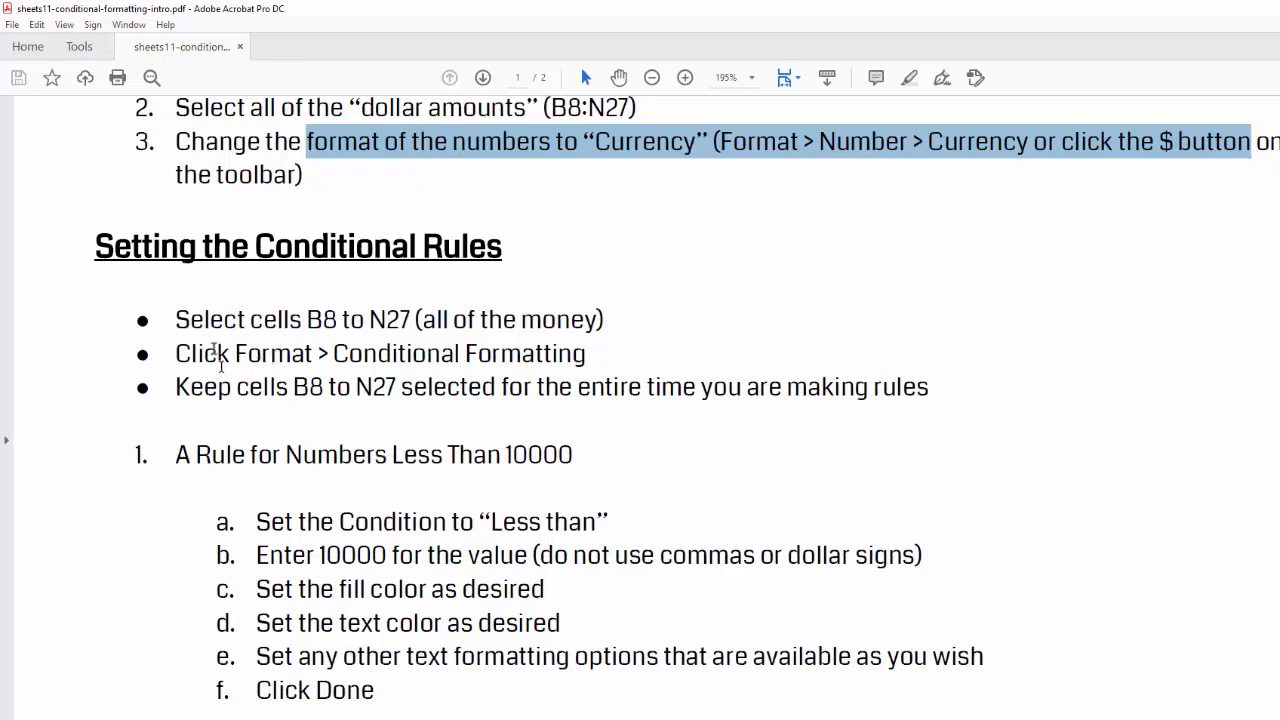
pyautogui.moveTo(137, 248); pyautogui.dragTo(390, 287)
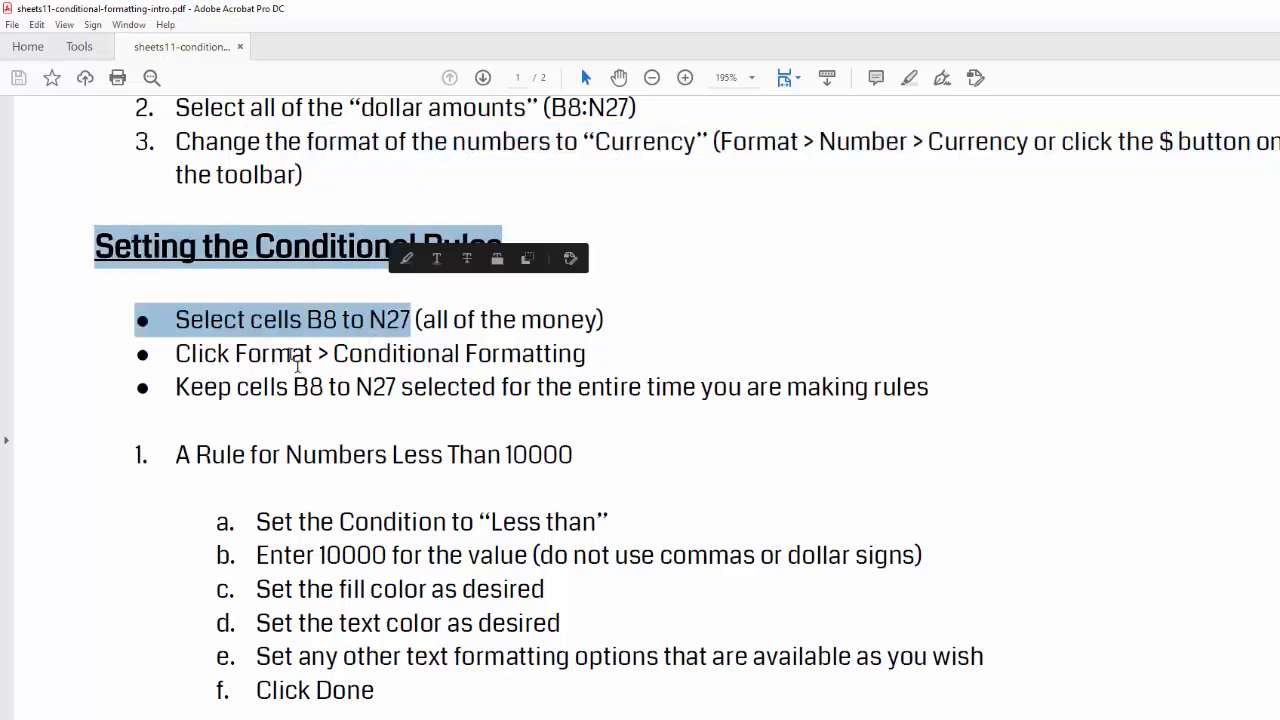
pyautogui.click(289, 319)
pyautogui.moveTo(289, 319); pyautogui.dragTo(588, 338)
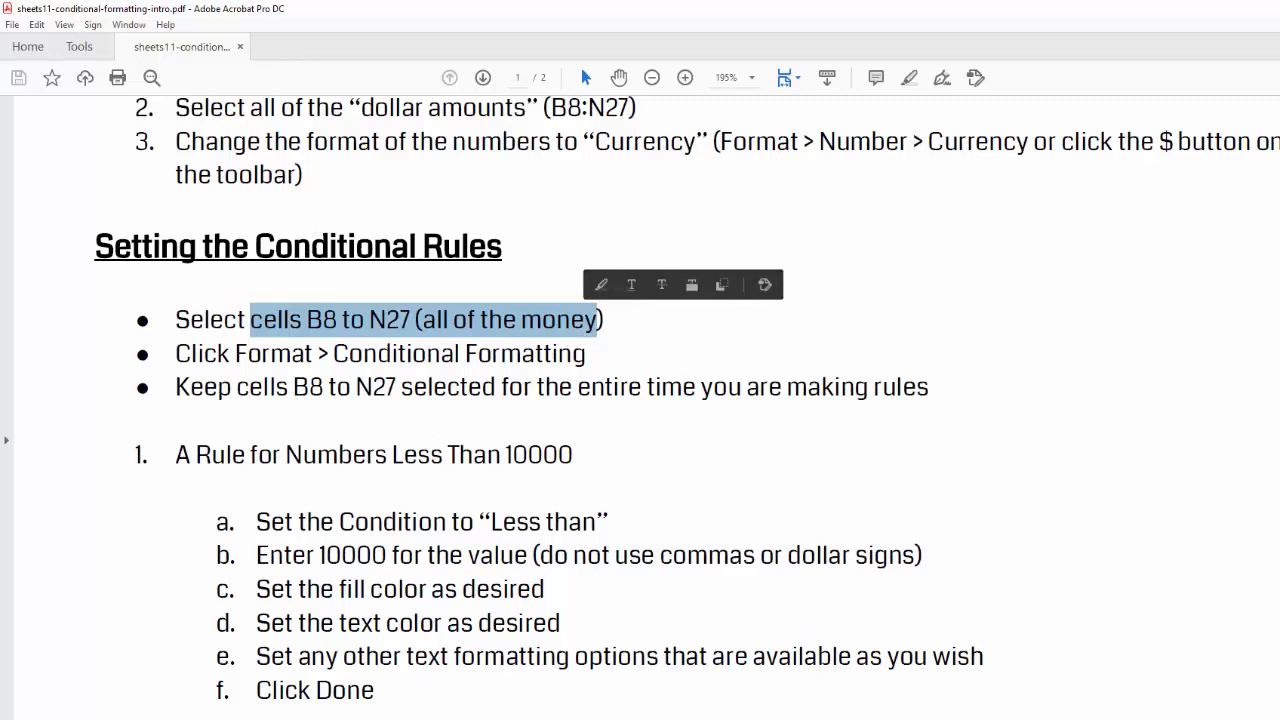
# Step: Switch back to Google Sheets, select the amounts in B8:N27 and open conditional formatting for them, following the PDF instructions
pyautogui.hotkey('alt', 'Tab')
pyautogui.click(215, 331)
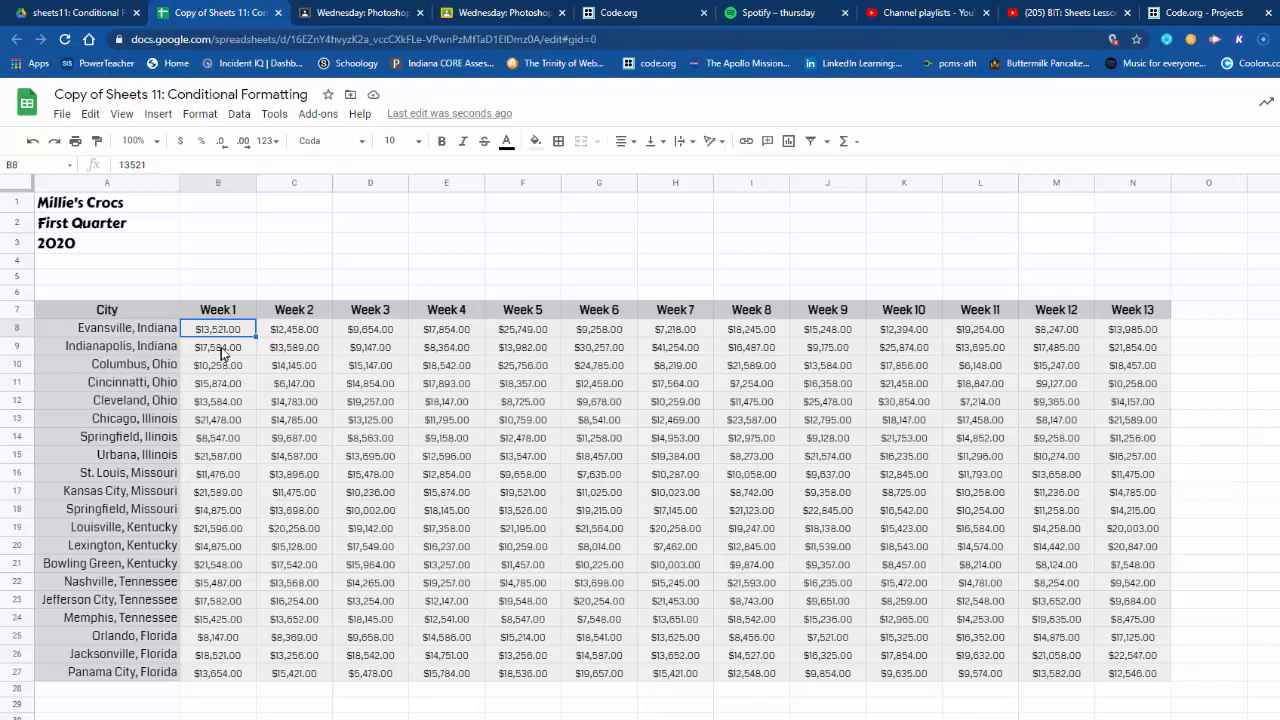
pyautogui.moveTo(226, 333); pyautogui.dragTo(1140, 682)
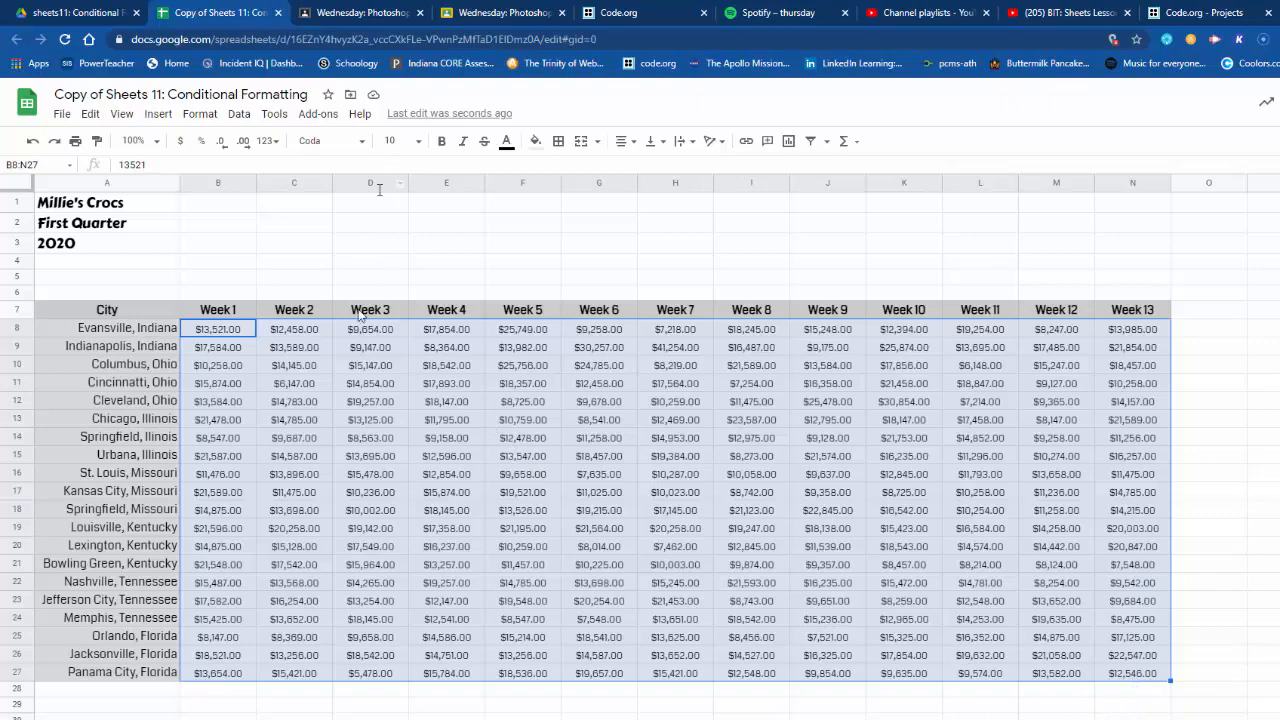
pyautogui.hotkey('alt', 'Tab')
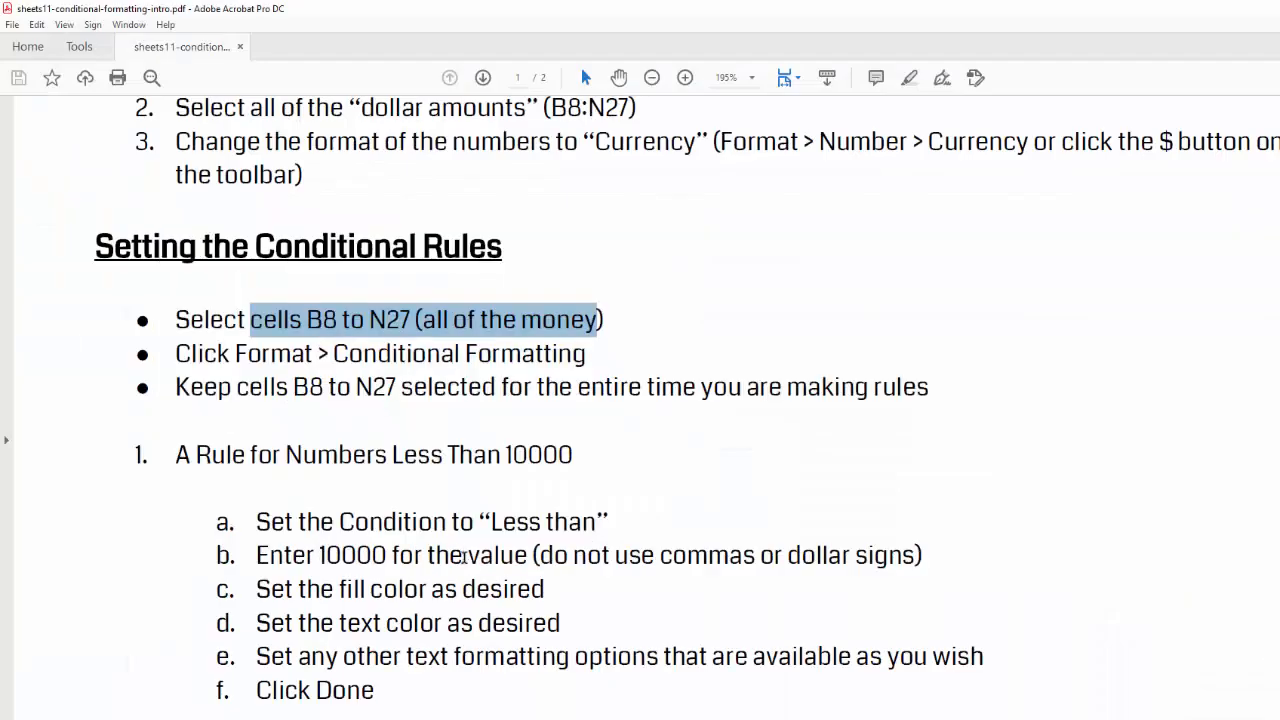
pyautogui.moveTo(234, 352); pyautogui.dragTo(586, 353)
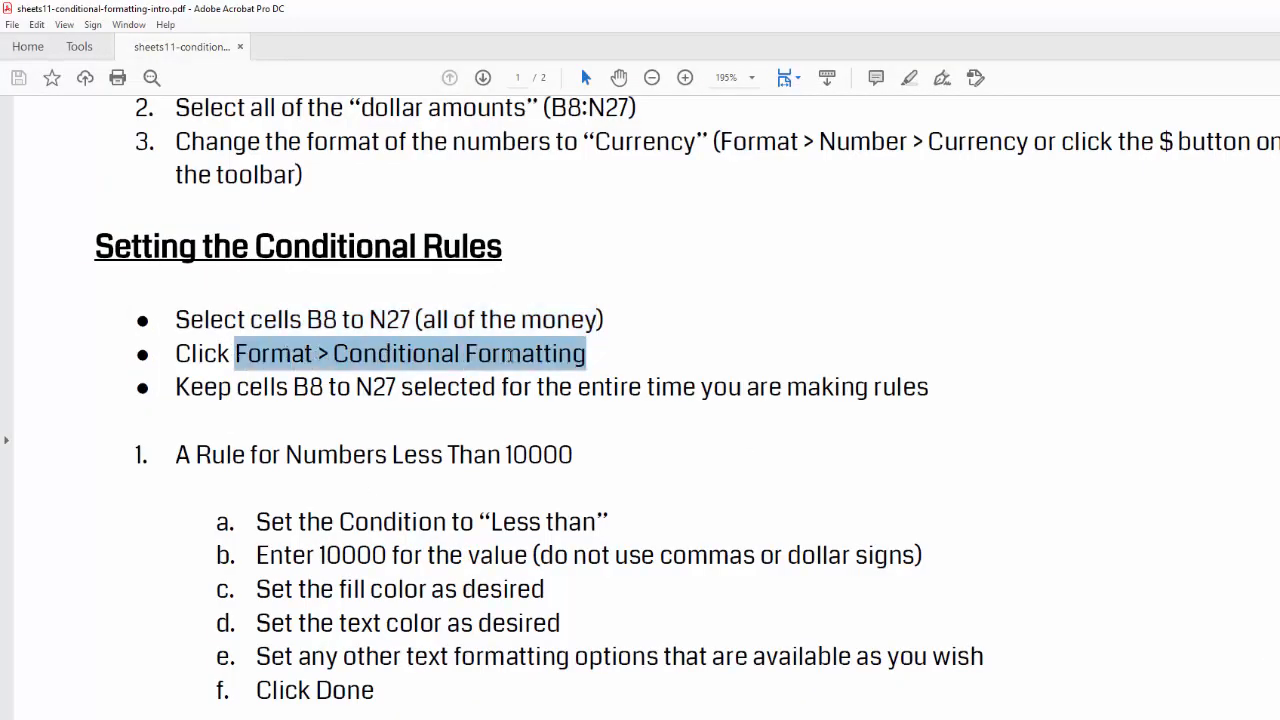
pyautogui.hotkey('alt', 'Tab')
pyautogui.click(199, 113)
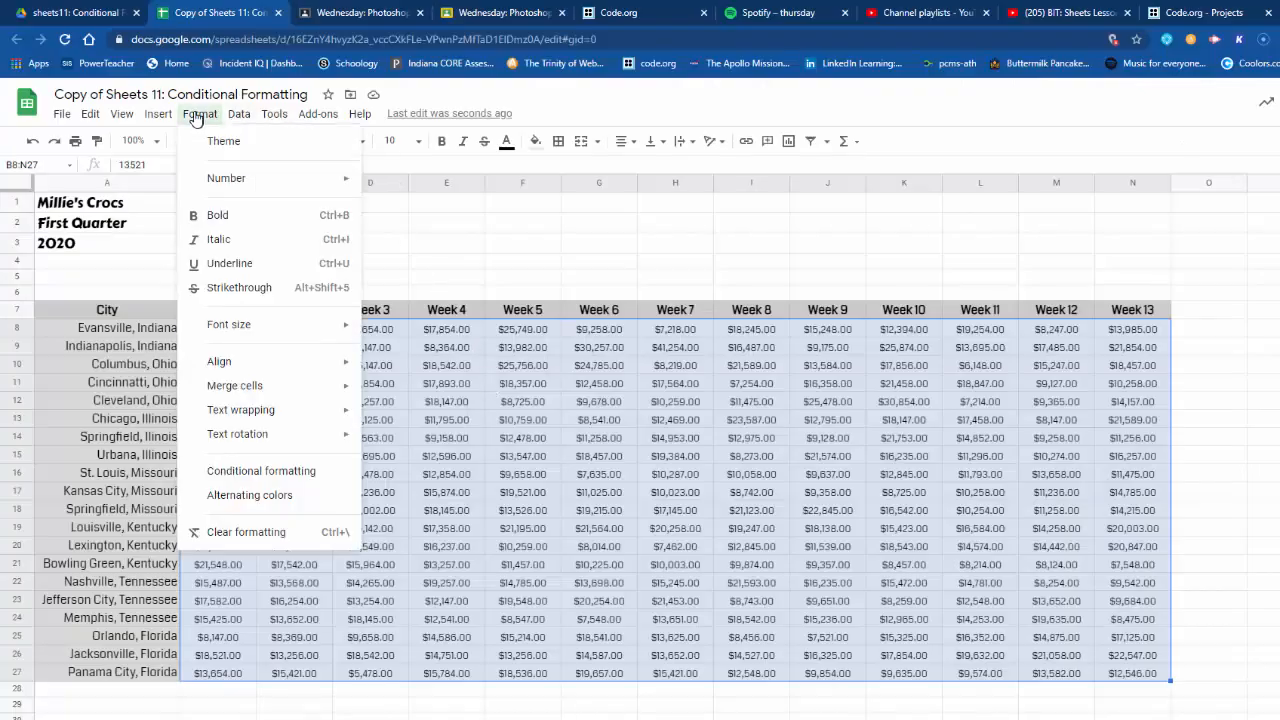
pyautogui.click(240, 472)
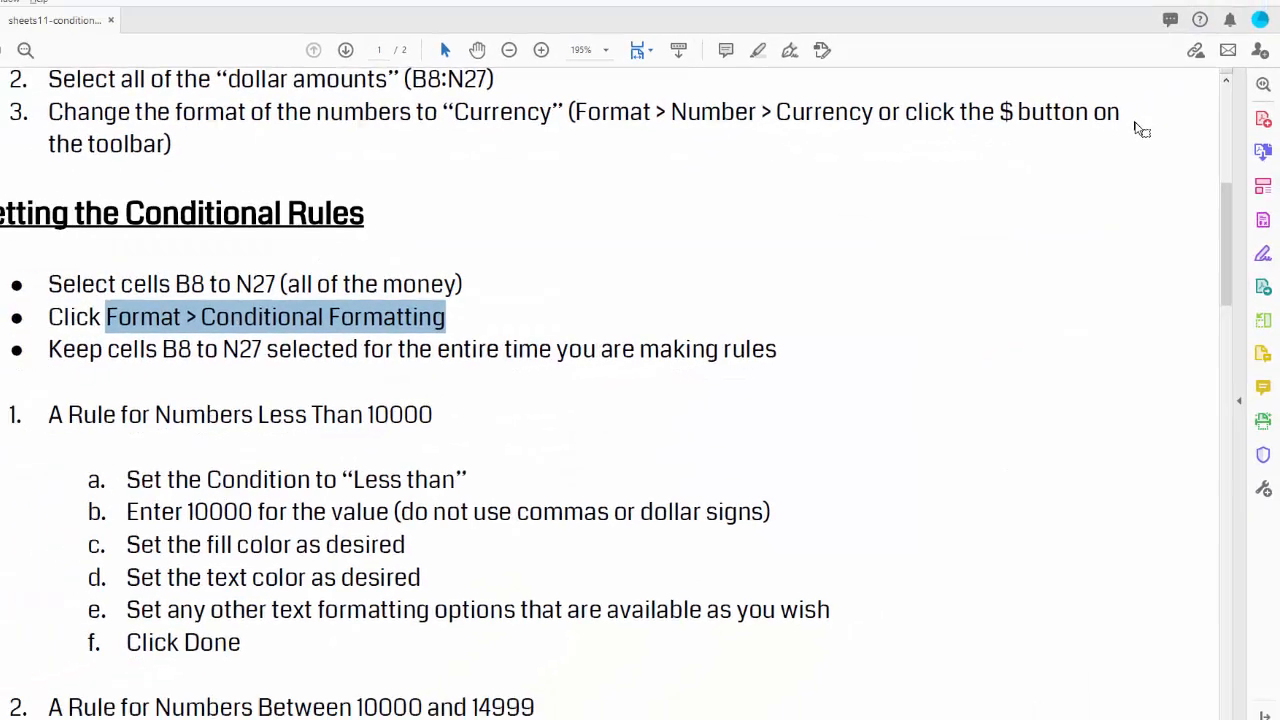
# Step: Set the conditional rule for B8:N27 to format cells less than 10000, as the assignment PDF directs
pyautogui.scroll(-1, 323, 470)
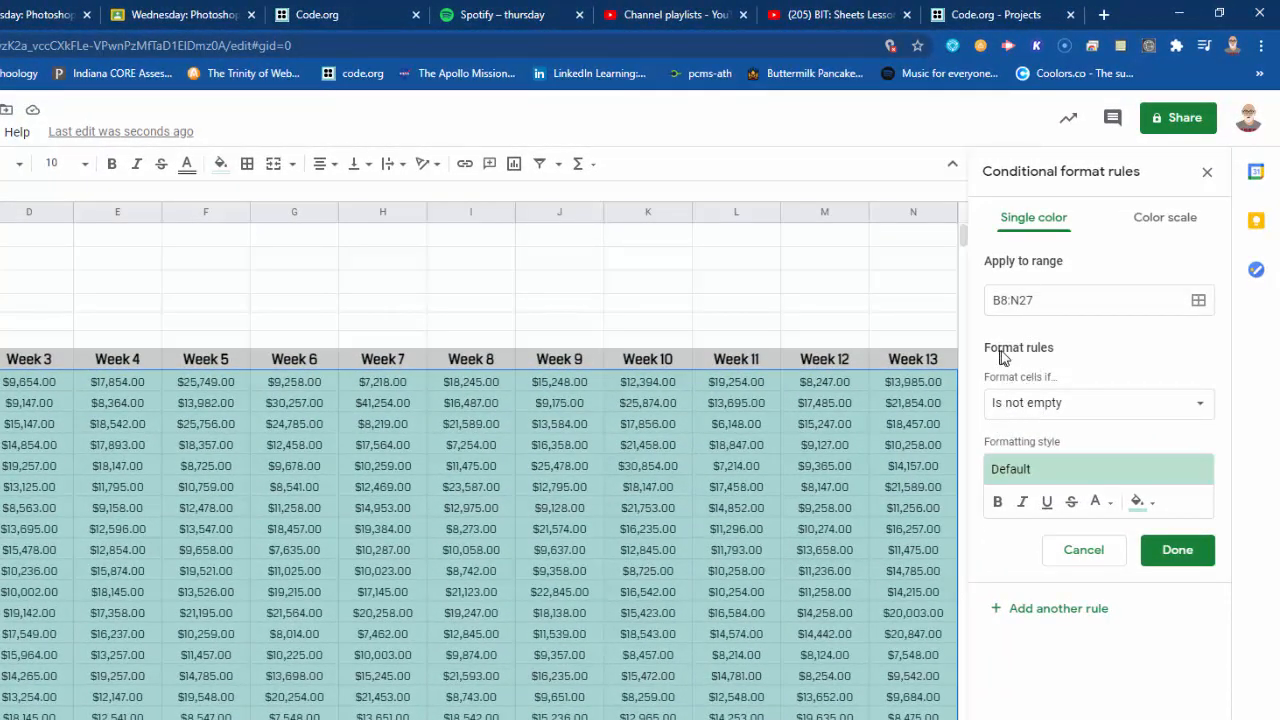
pyautogui.click(1038, 412)
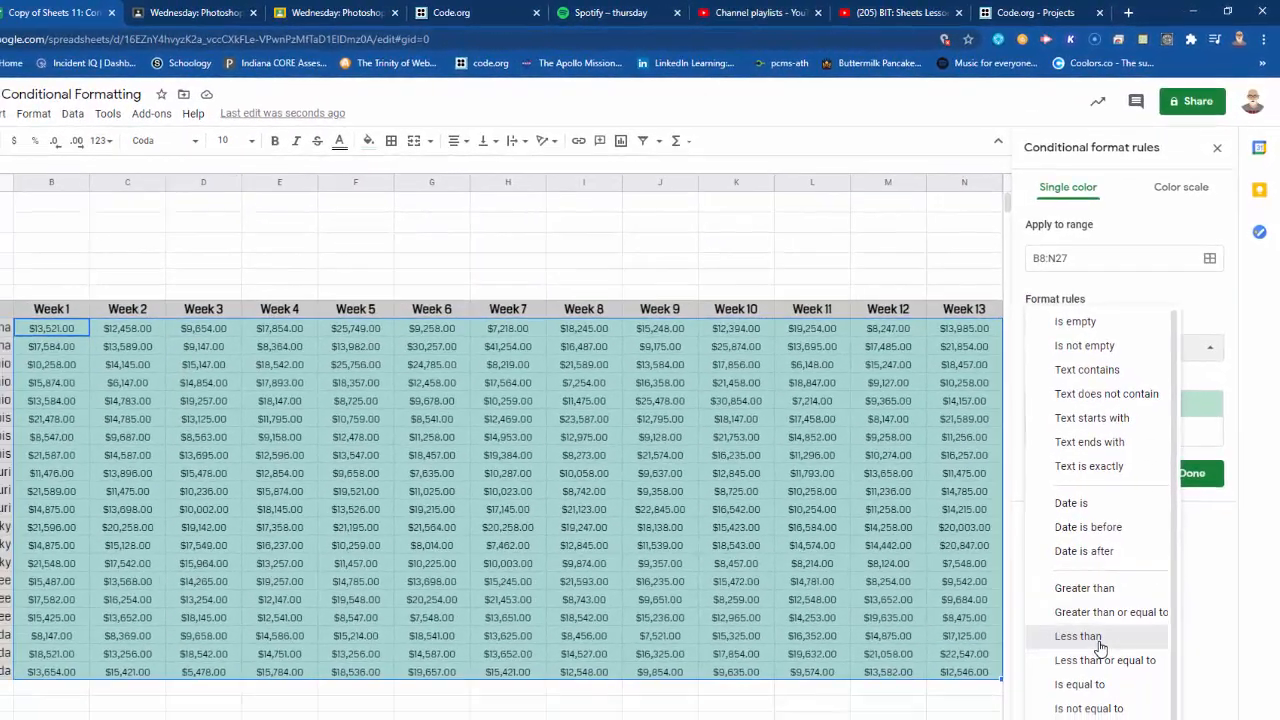
pyautogui.click(1075, 719)
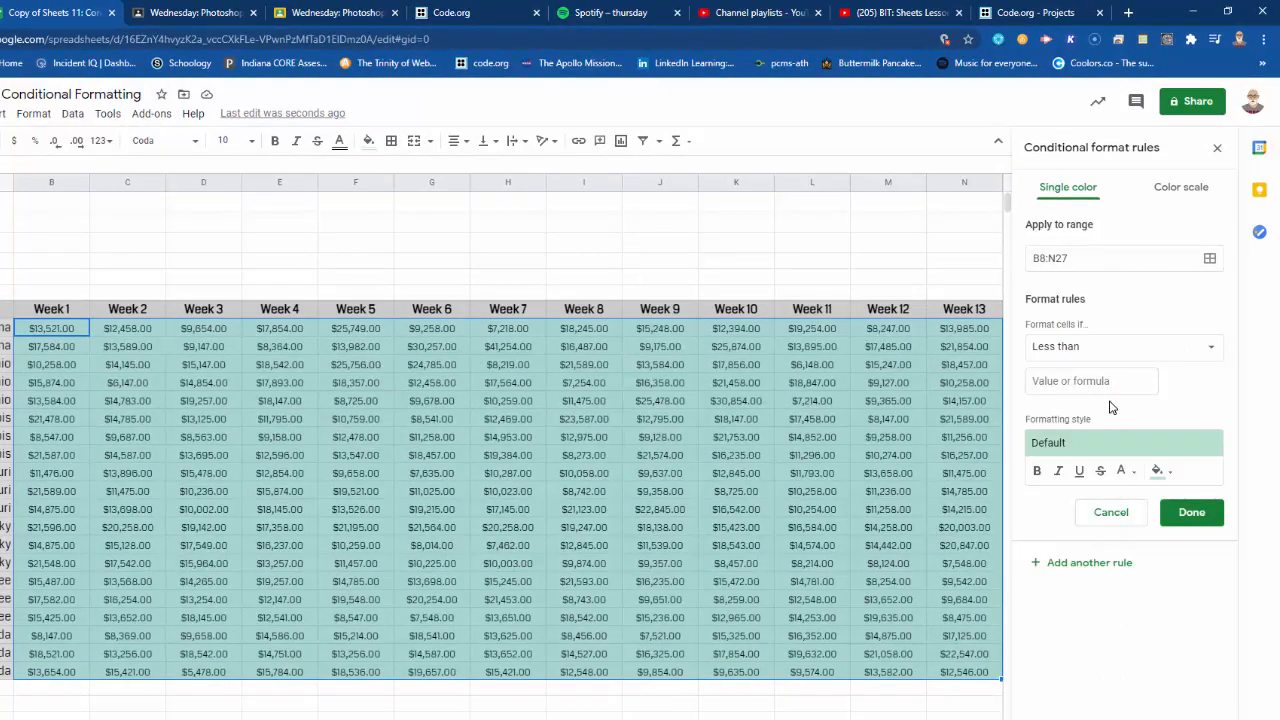
pyautogui.hotkey('alt', 'Tab')
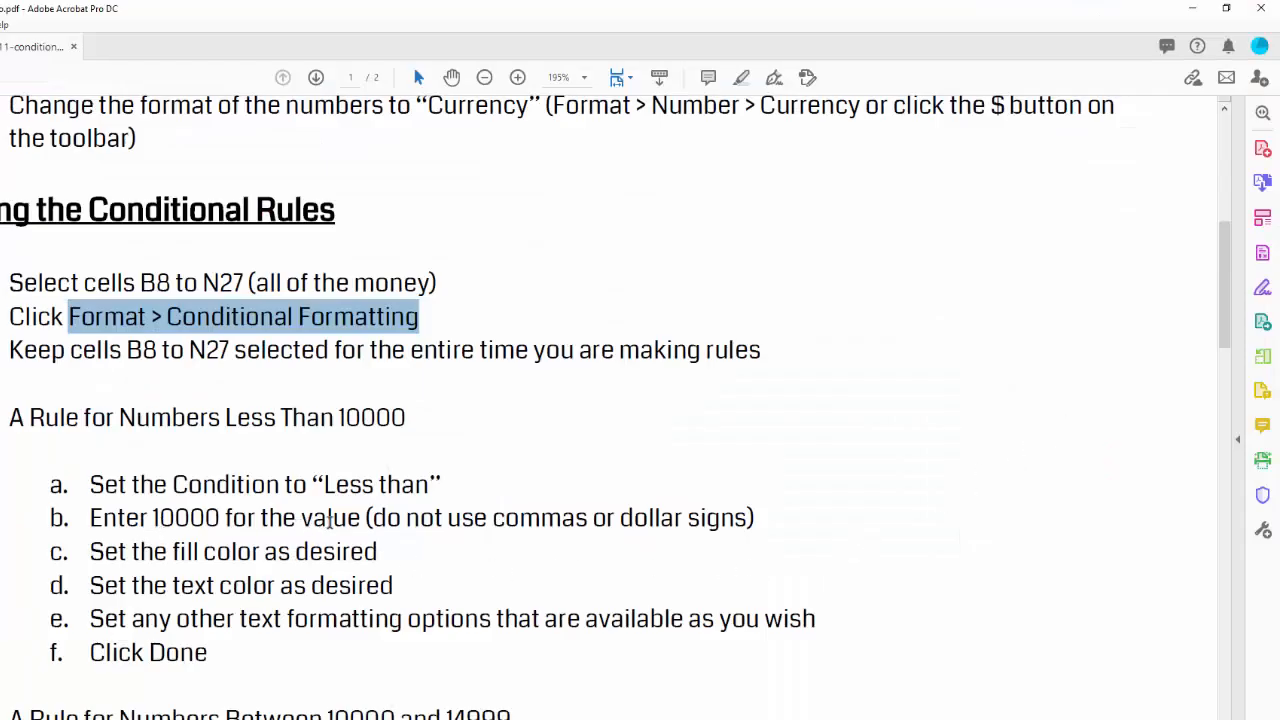
pyautogui.hotkey('alt', 'Tab')
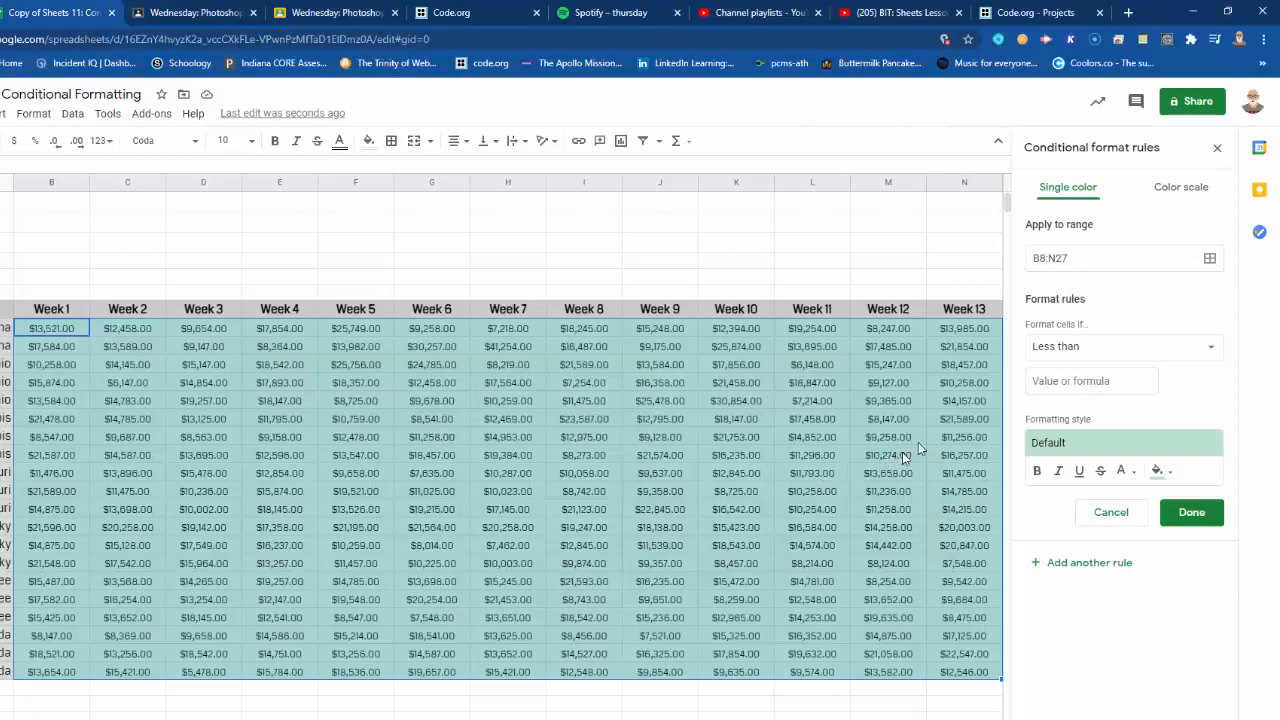
pyautogui.click(1048, 383)
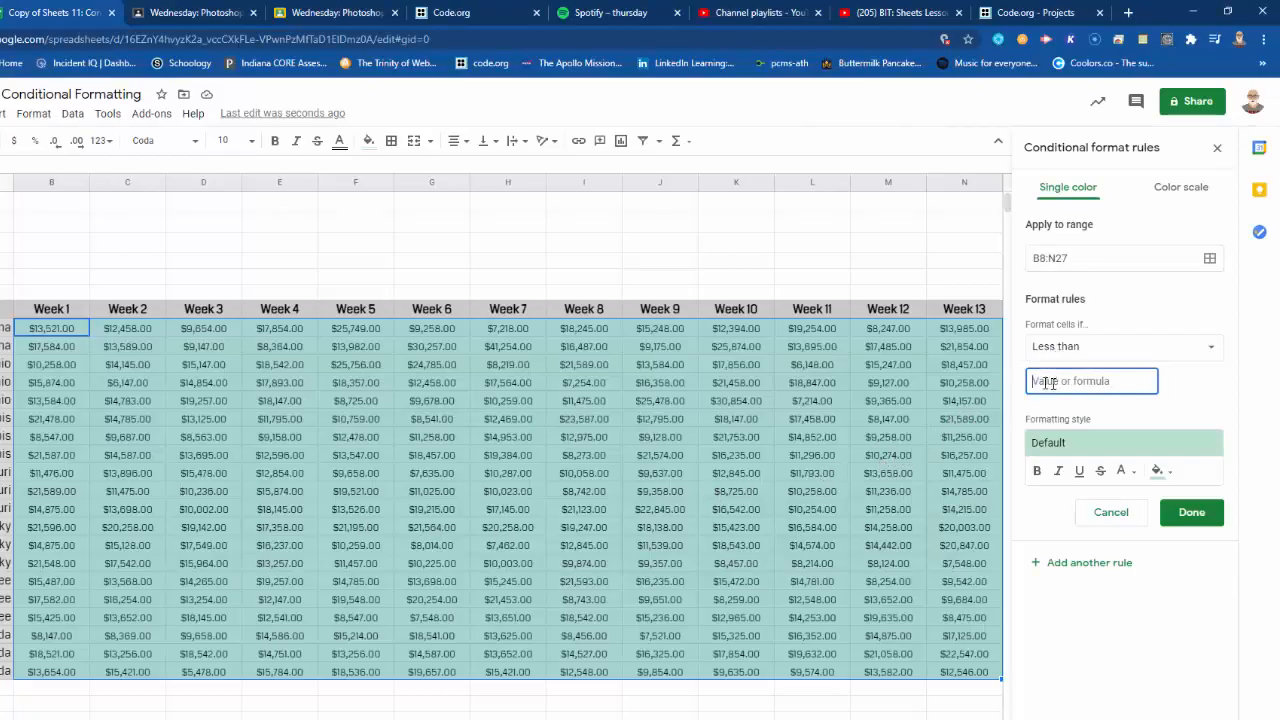
pyautogui.write('1000')
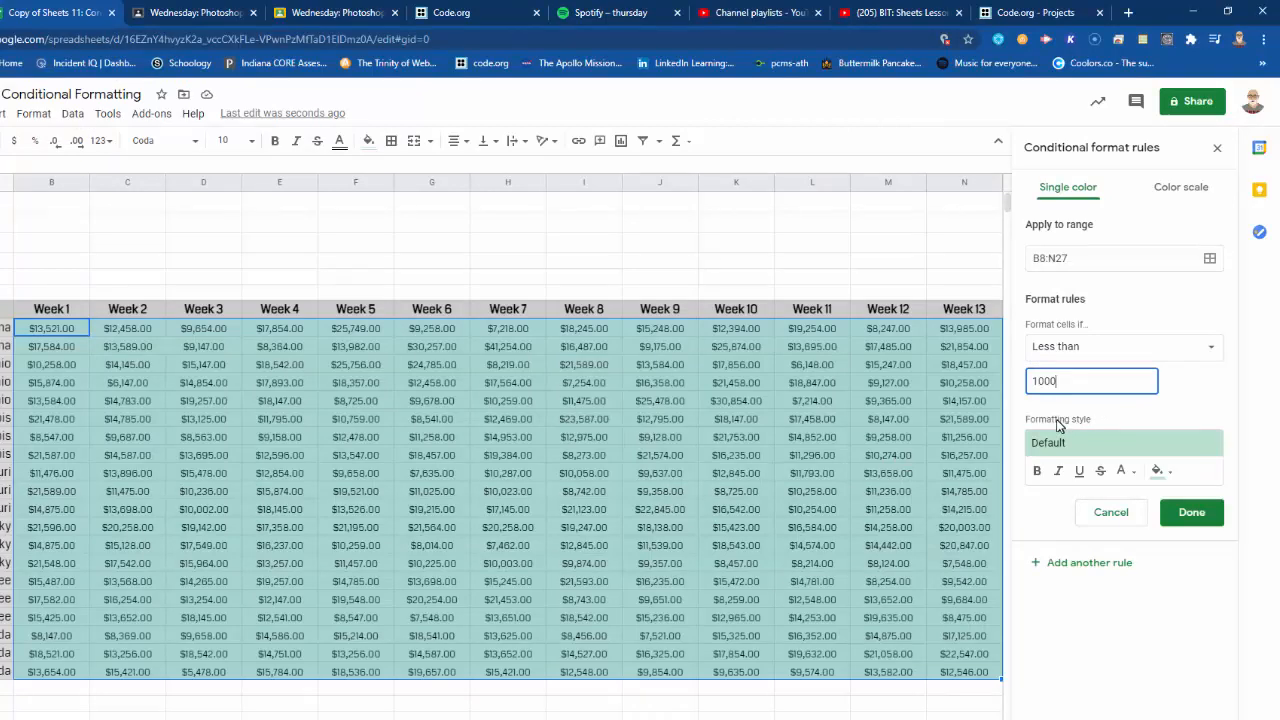
pyautogui.write('0')
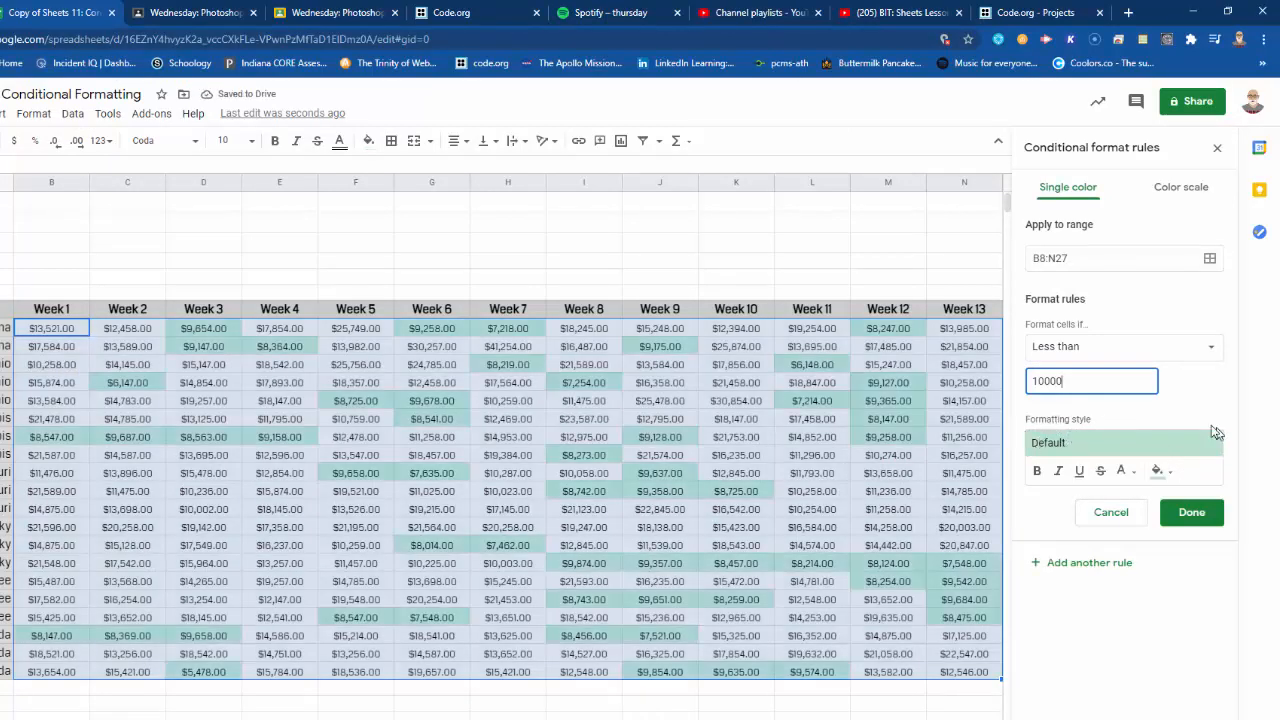
# Step: Give the less-than-10000 rule a red fill and yellow text
pyautogui.click(1166, 473)
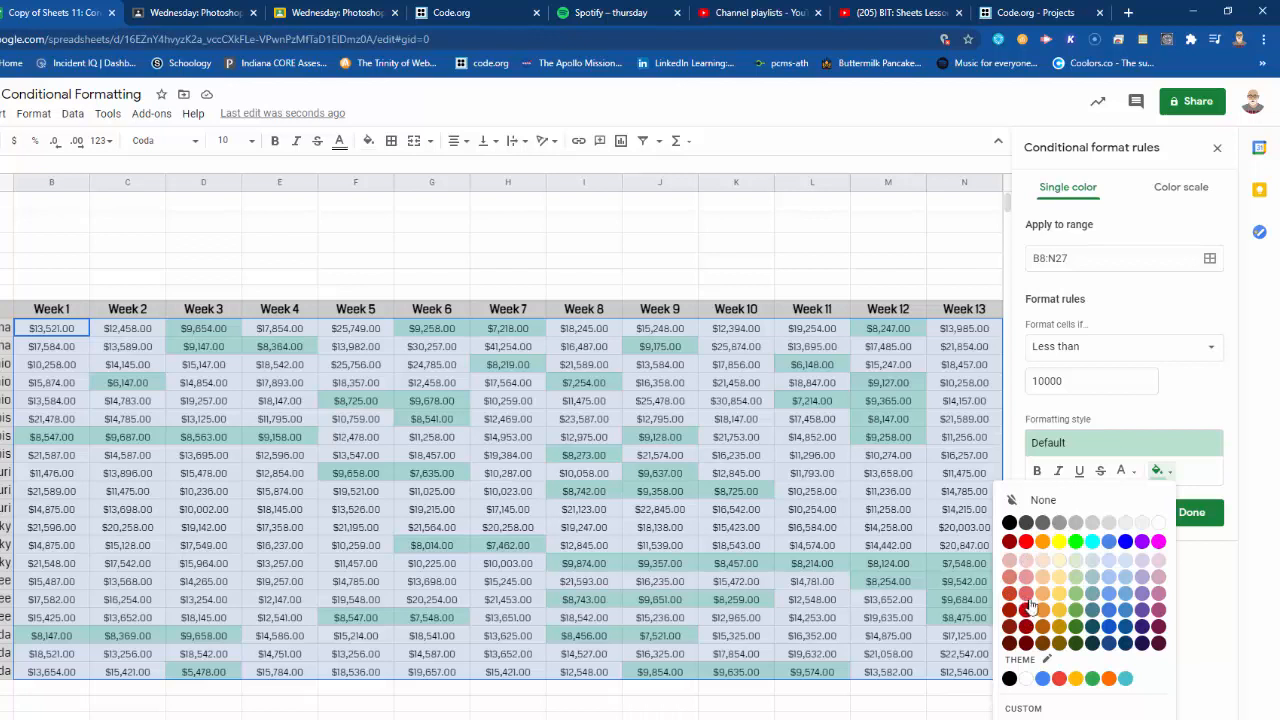
pyautogui.click(1026, 542)
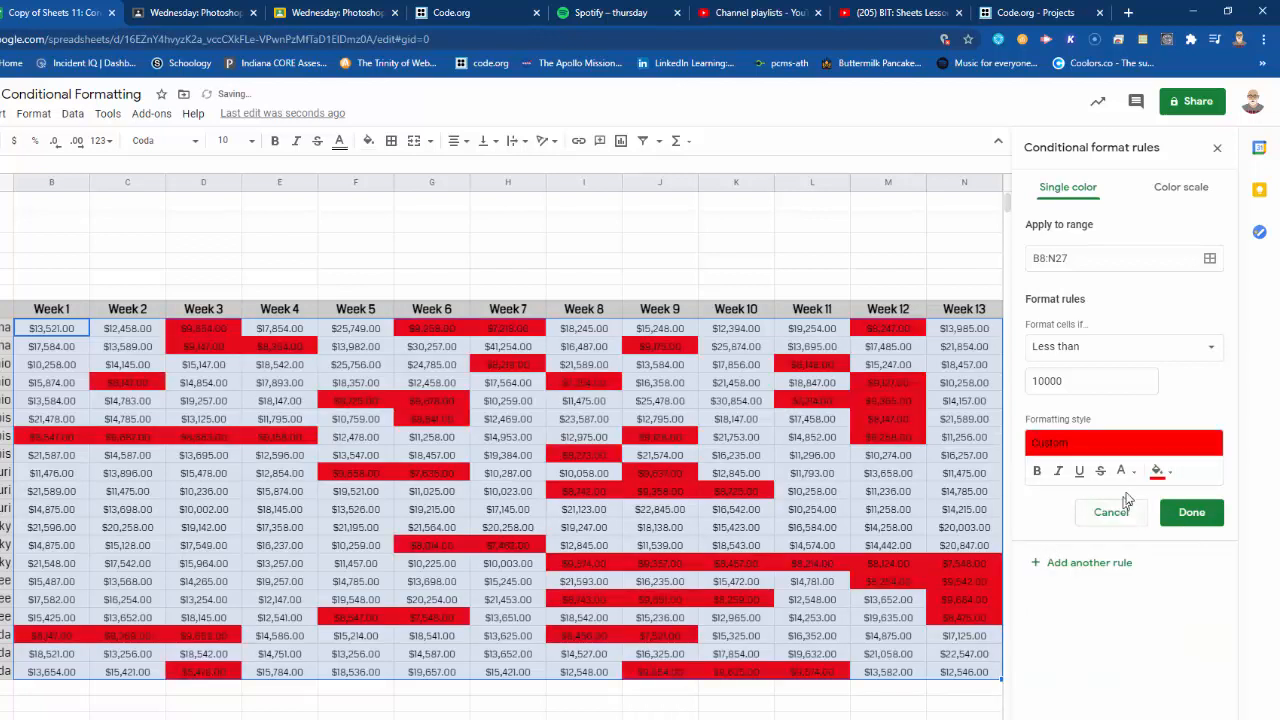
pyautogui.click(1122, 471)
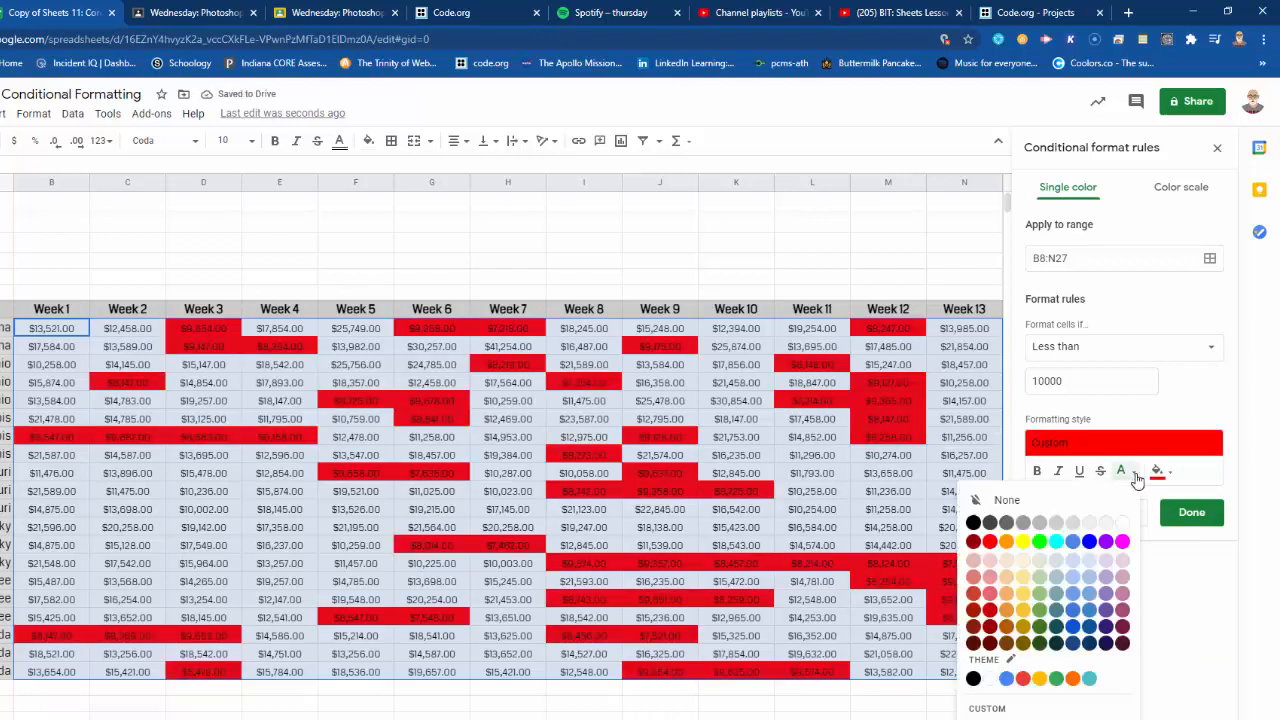
pyautogui.click(1024, 542)
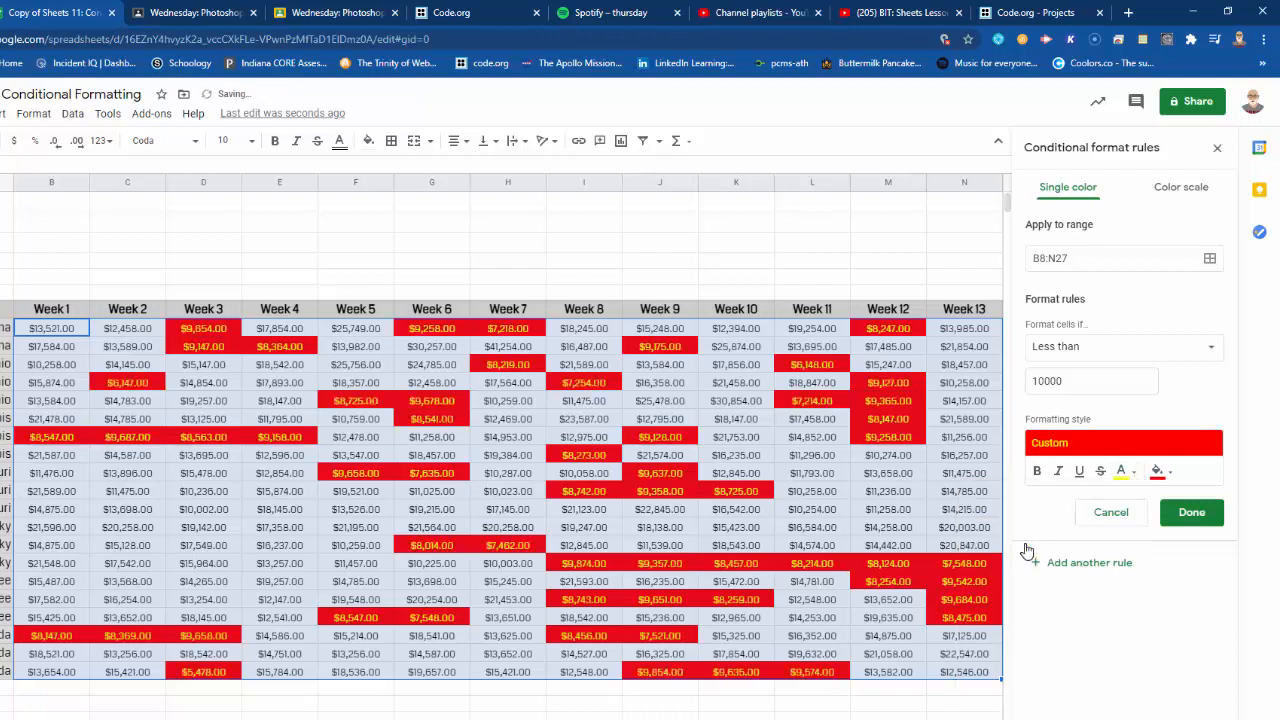
# Step: Make the text of the less-than-10000 rule bold and finish the rule
pyautogui.click(1037, 472)
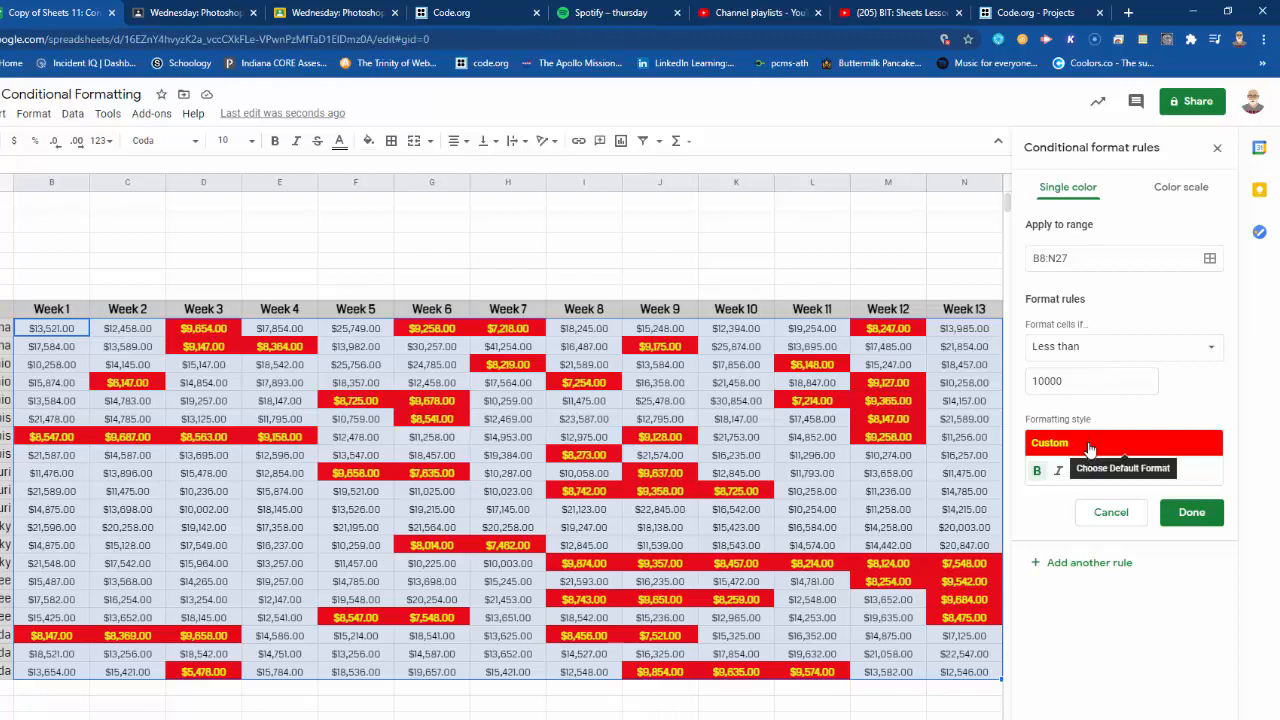
pyautogui.click(1186, 514)
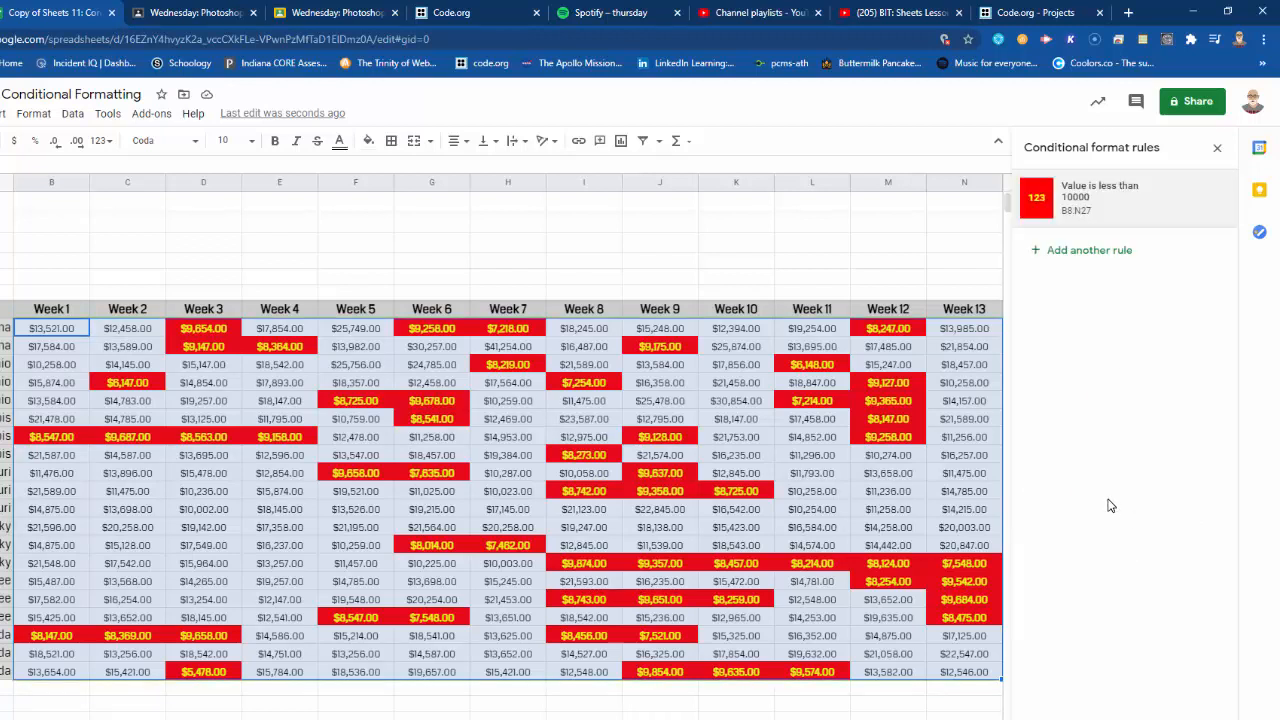
# Step: Switch to the assignment PDF in Adobe Acrobat and read the instructions for the rule covering numbers between 10000 and 14999
pyautogui.hotkey('alt', 'Tab')
pyautogui.scroll(-1, 441, 552)
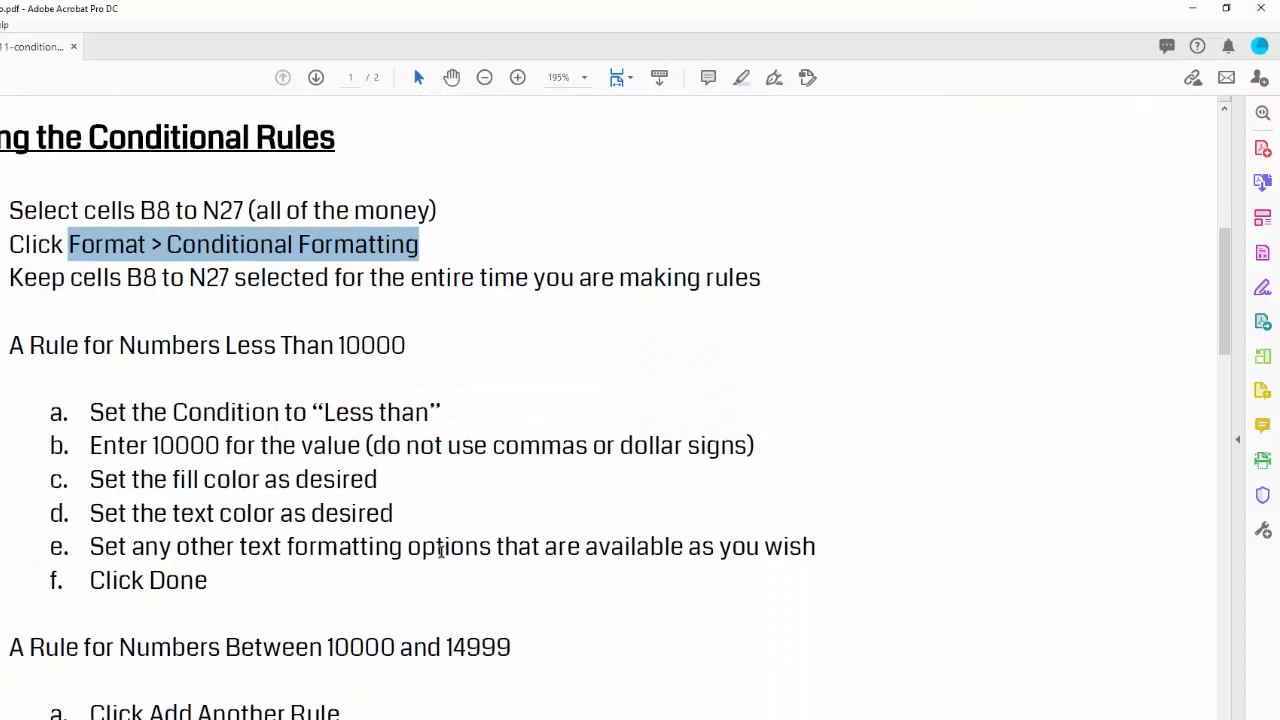
pyautogui.scroll(-5, 441, 552)
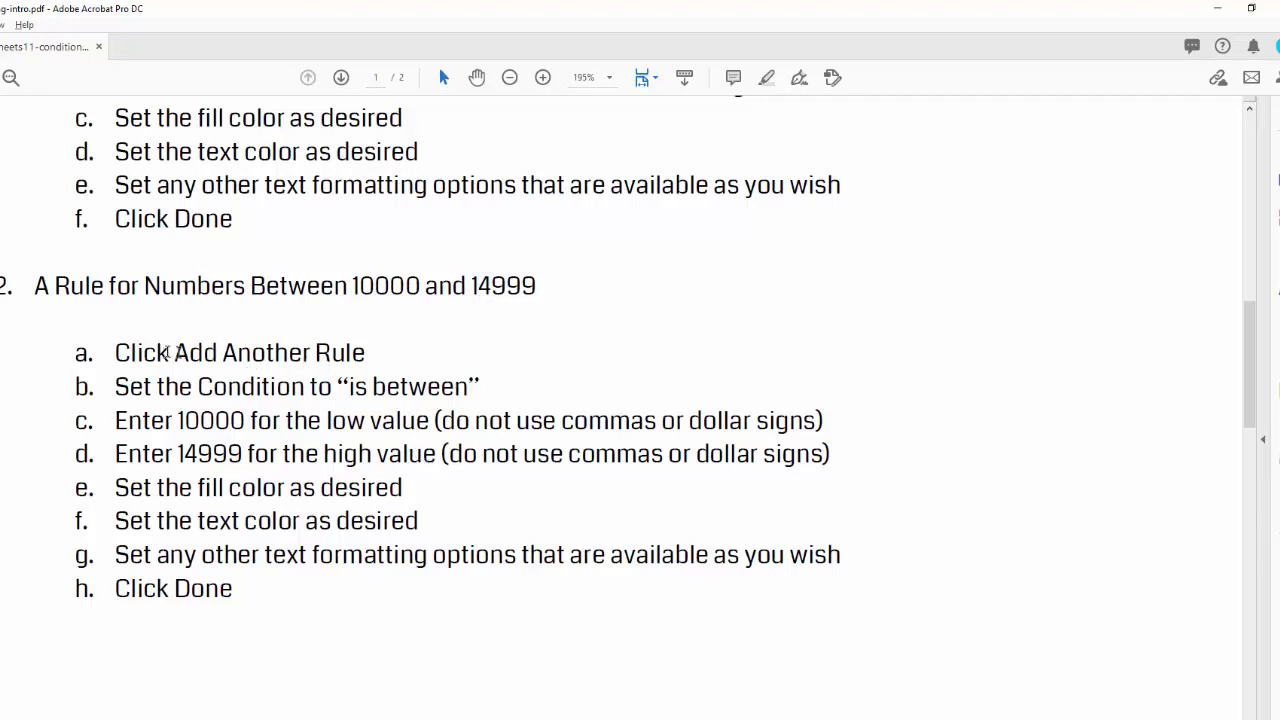
pyautogui.moveTo(176, 353); pyautogui.dragTo(366, 352)
pyautogui.moveTo(182, 388); pyautogui.dragTo(462, 406)
# Step: Switch back to Google Sheets and add a second conditional rule for B8:N27 with the condition Is between
pyautogui.hotkey('alt', 'Tab')
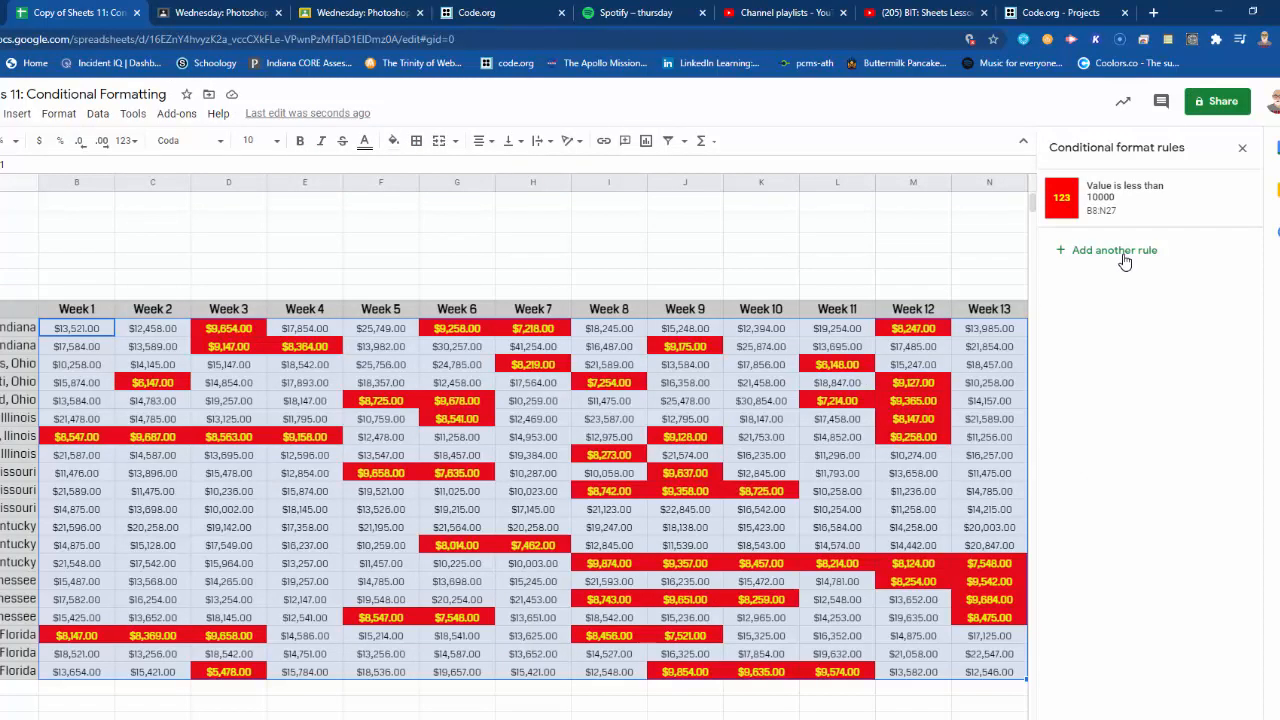
pyautogui.click(1114, 251)
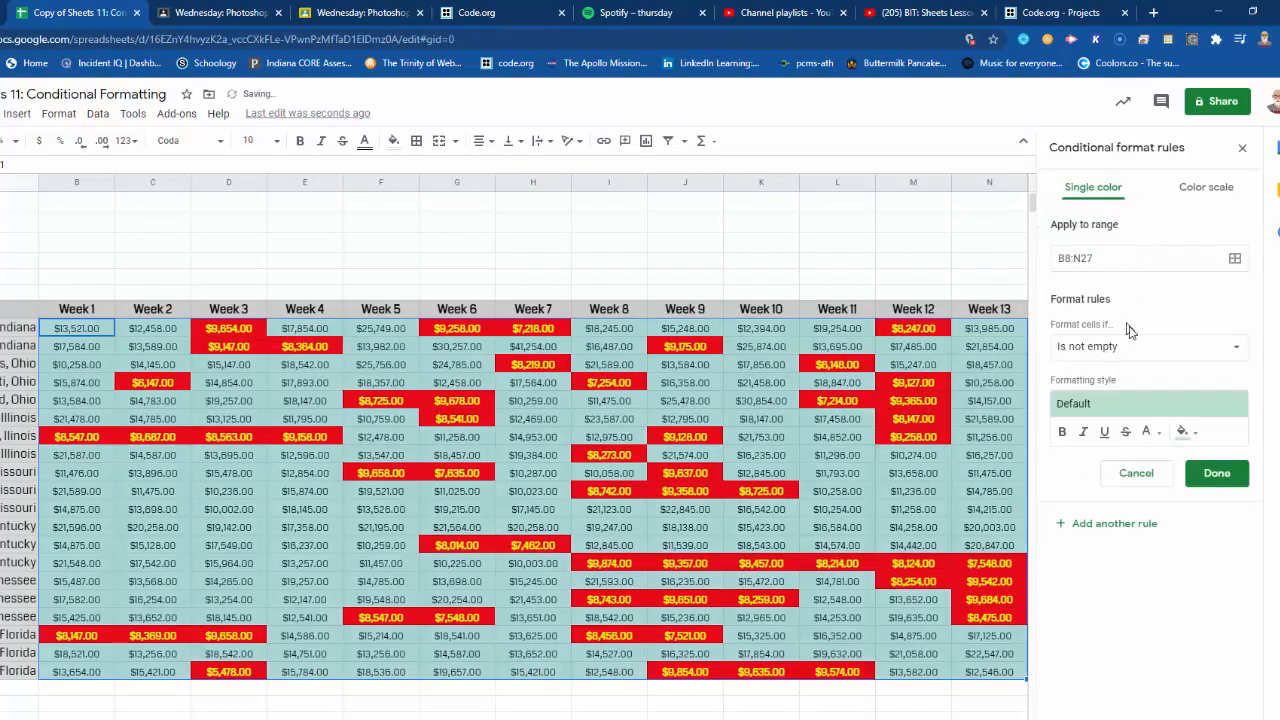
pyautogui.click(1232, 350)
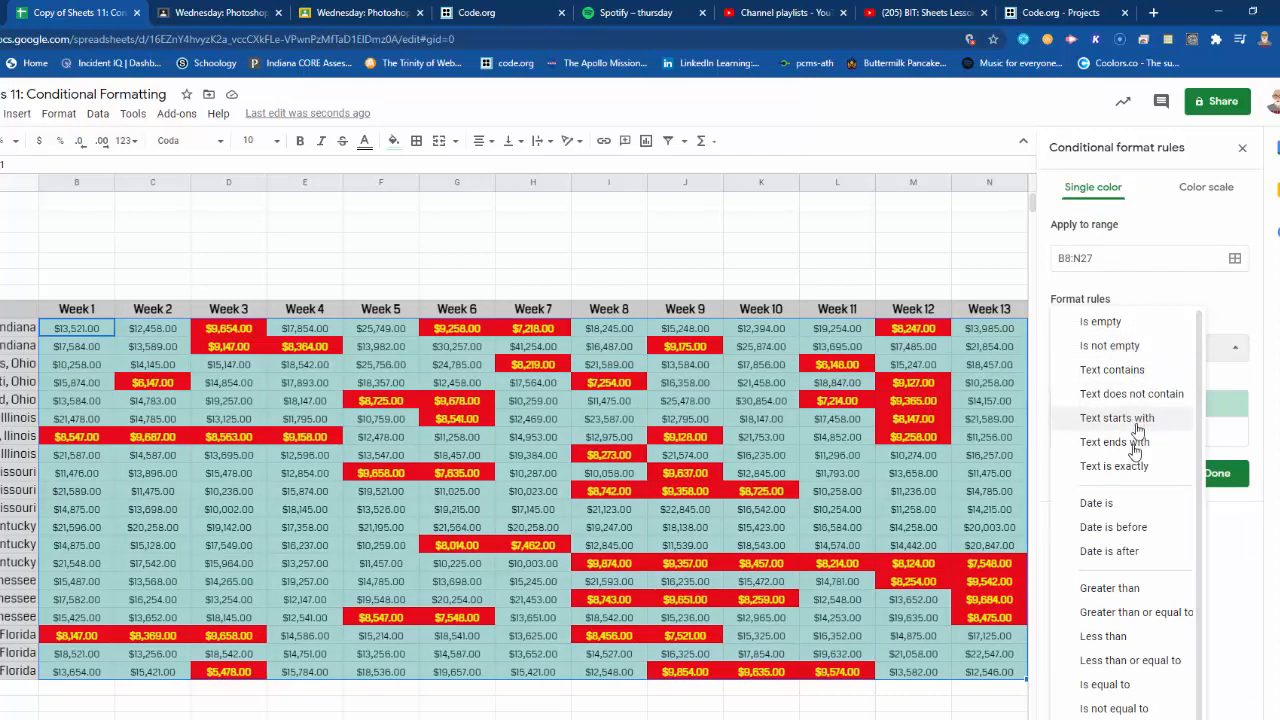
pyautogui.scroll(-1, 1130, 480)
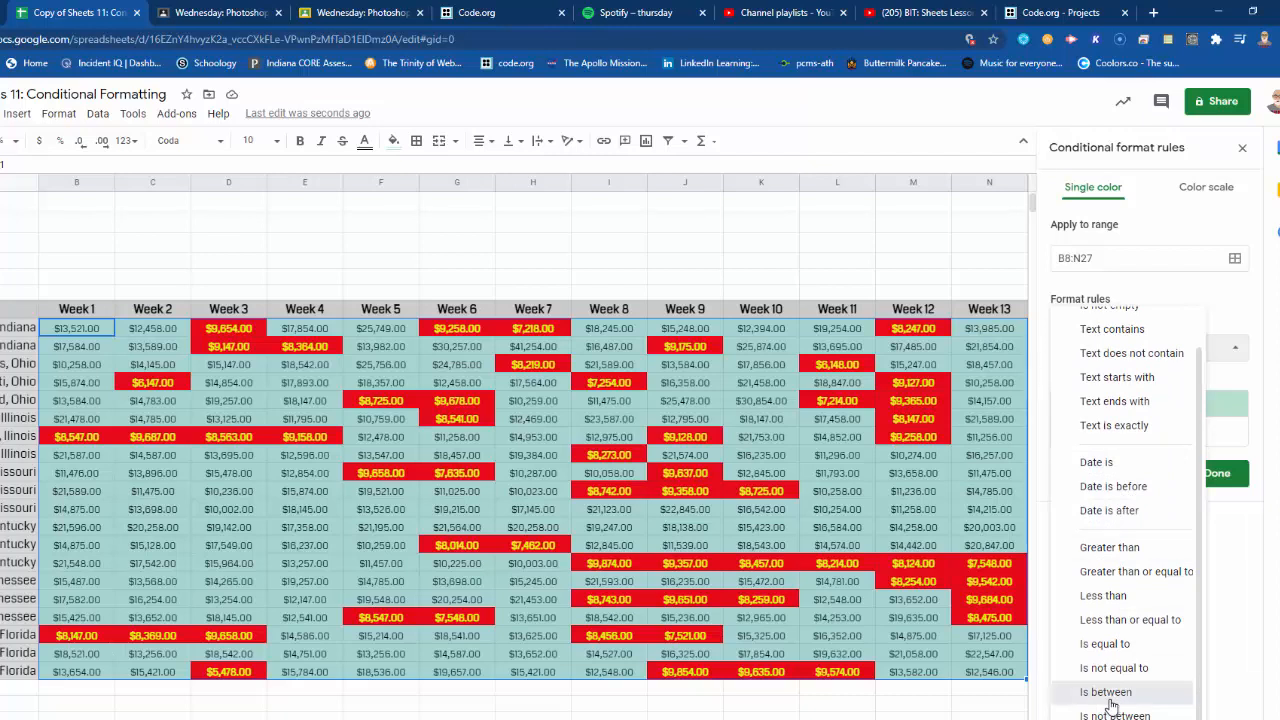
pyautogui.click(1108, 693)
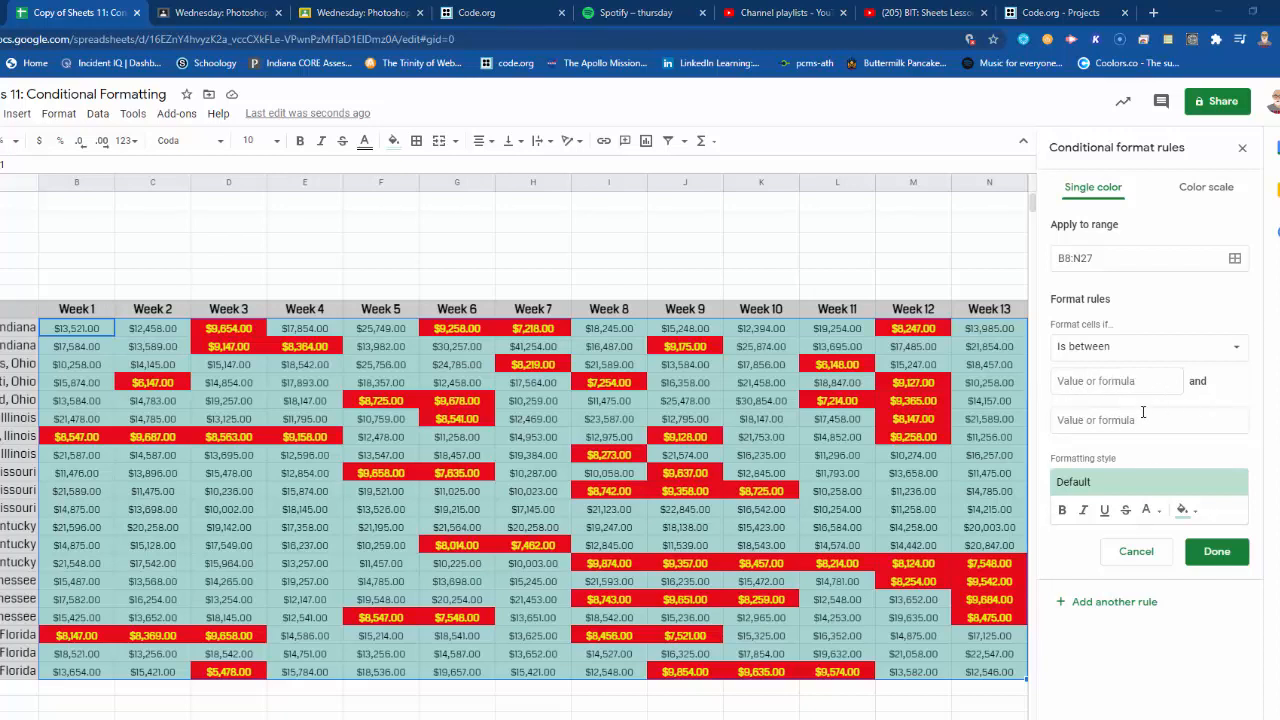
# Step: Check the limits in the assignment PDF and set the second rule's range from 10000 to 14999 in Google Sheets
pyautogui.hotkey('alt', 'Tab')
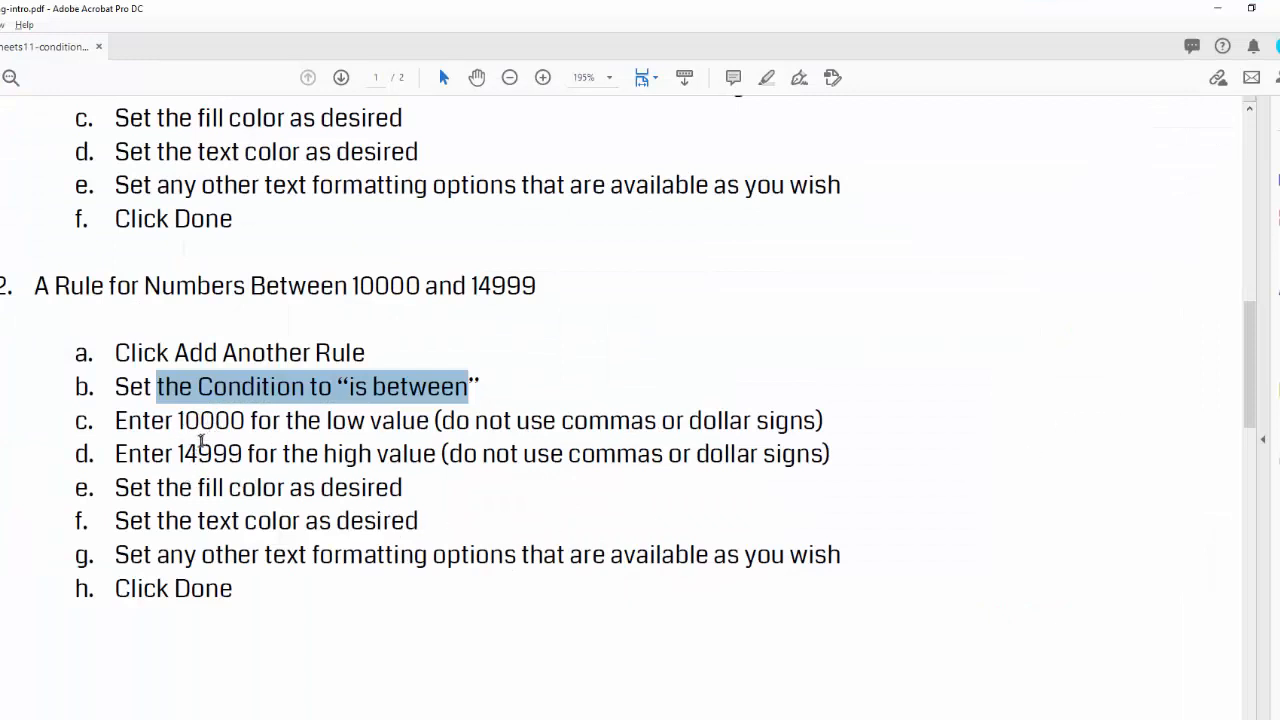
pyautogui.hotkey('alt', 'Tab')
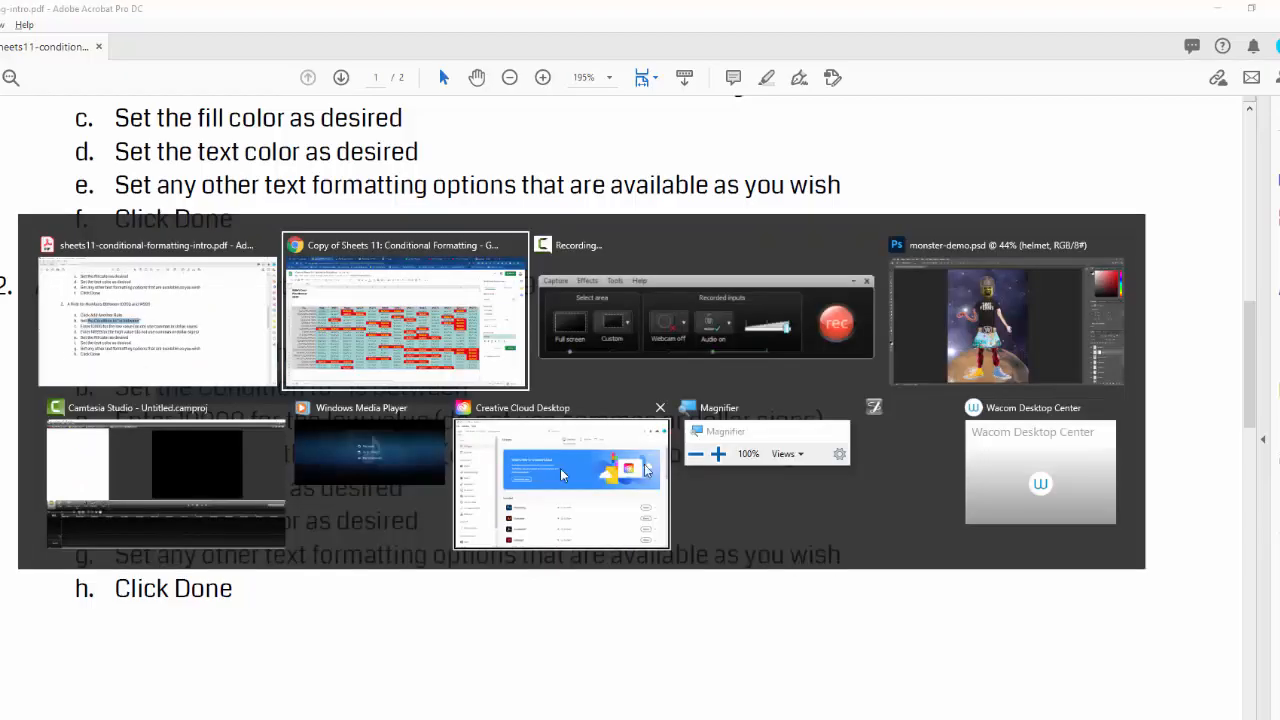
pyautogui.click(1108, 388)
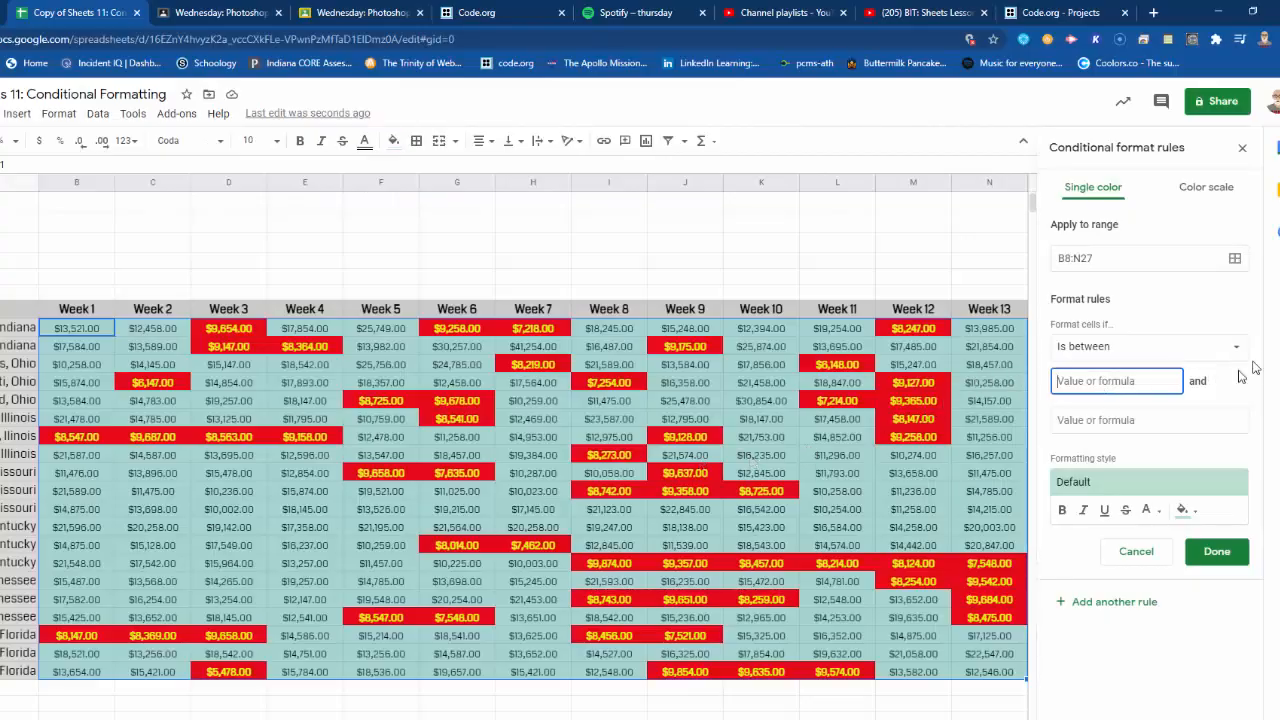
pyautogui.write('10000')
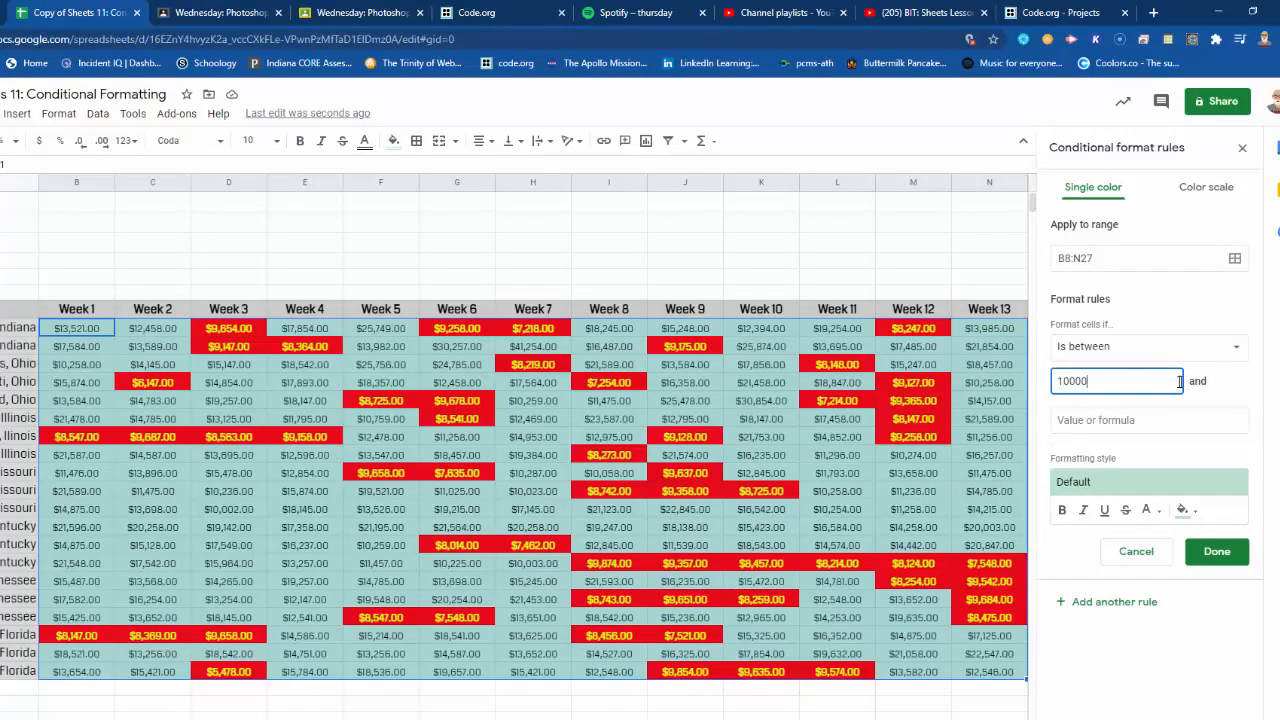
pyautogui.click(1169, 421)
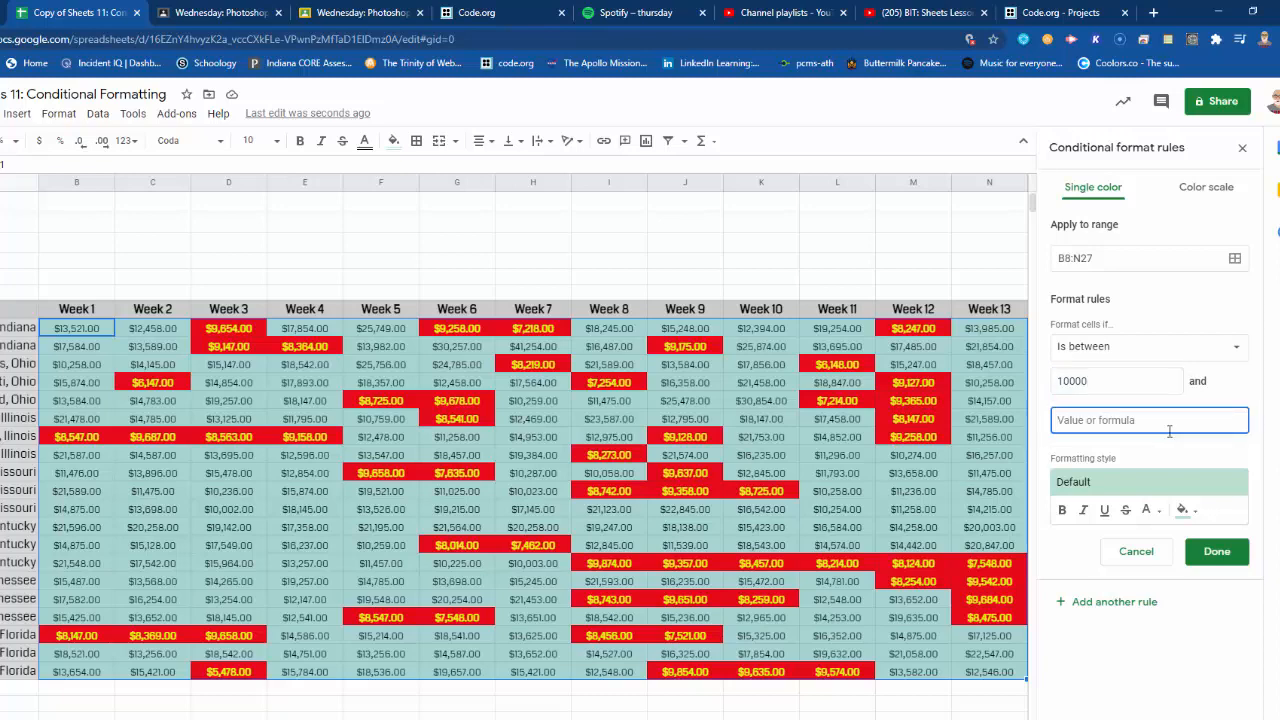
pyautogui.write('14999')
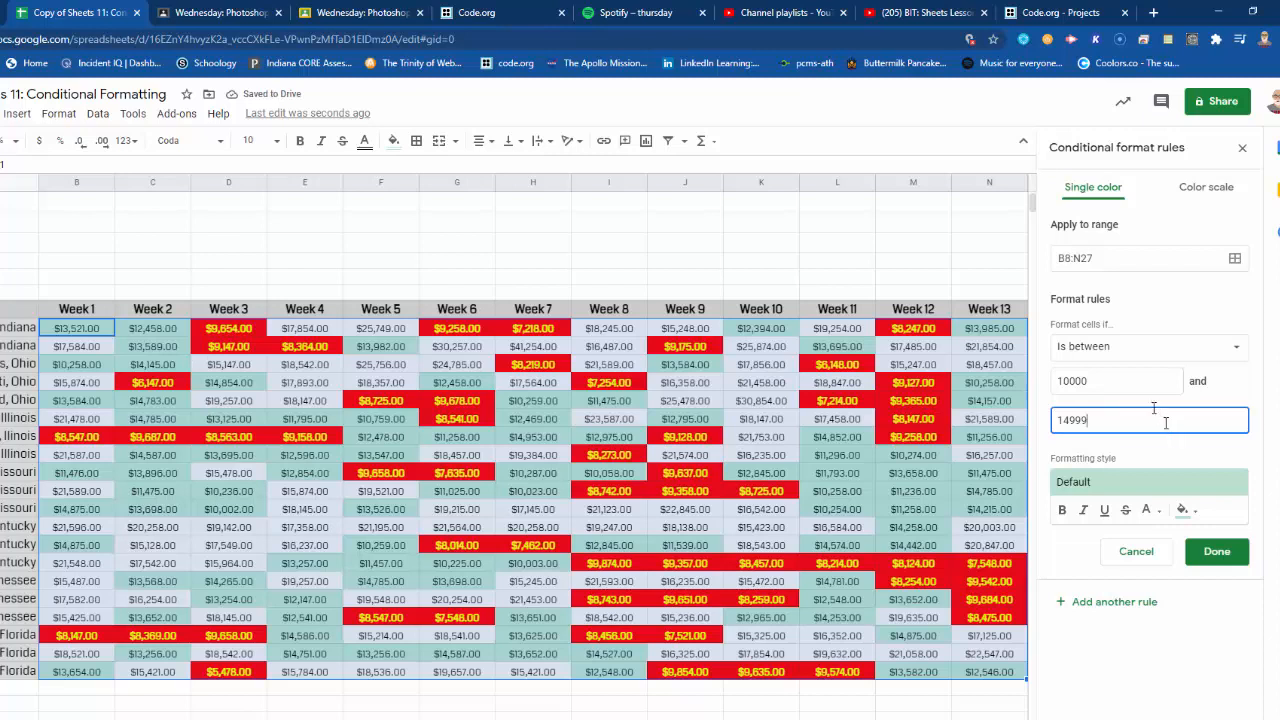
# Step: Give the 10000 to 14999 rule a green fill and bold, near-white text, and finish the rule
pyautogui.click(1183, 510)
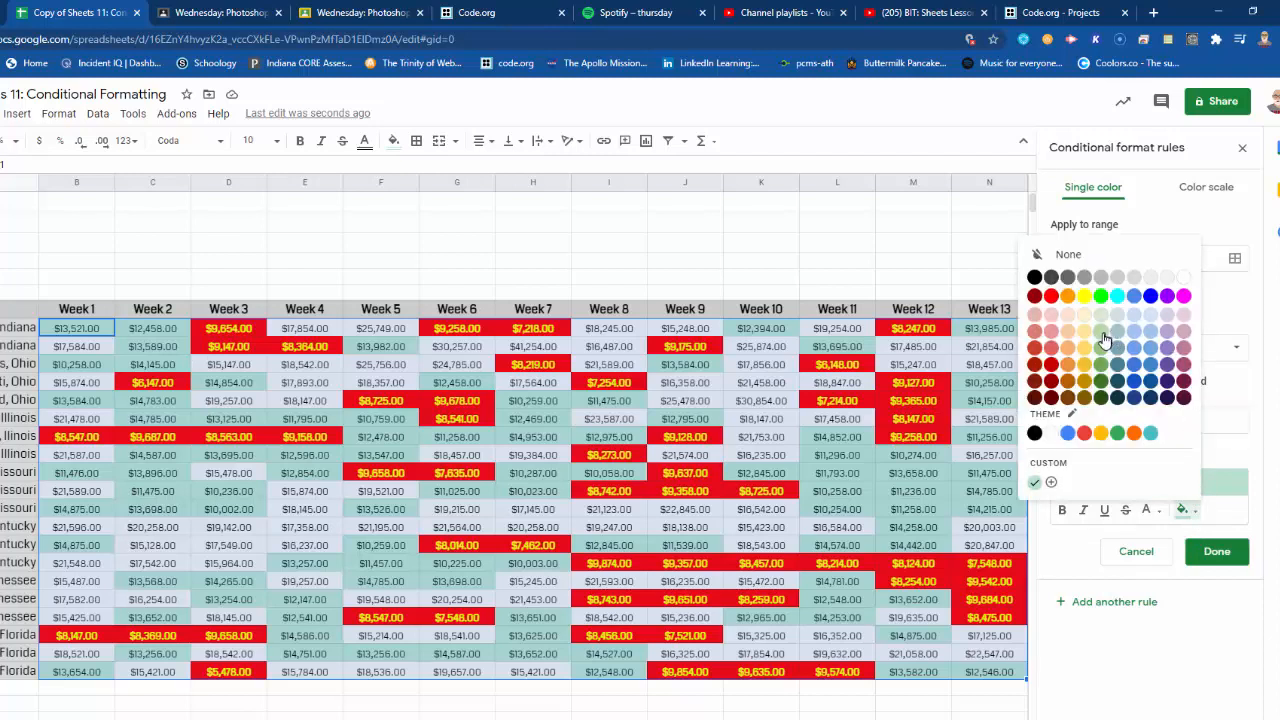
pyautogui.click(1101, 364)
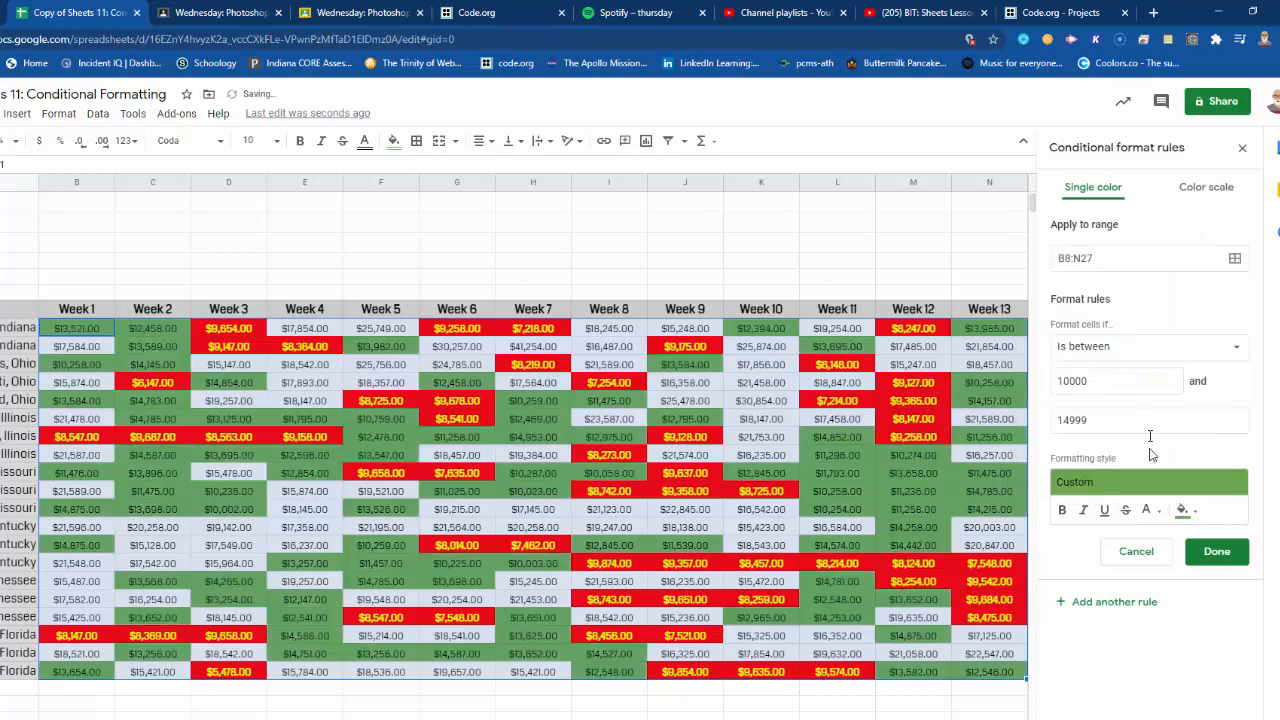
pyautogui.click(1150, 511)
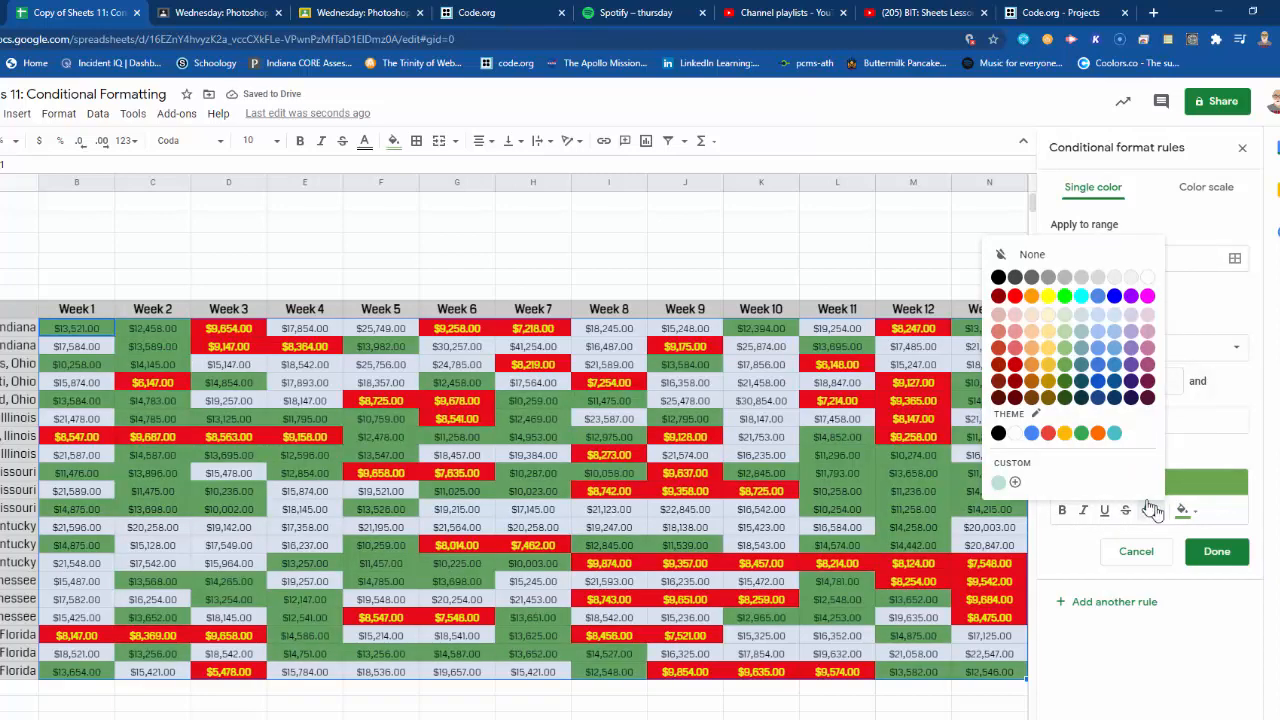
pyautogui.click(1131, 280)
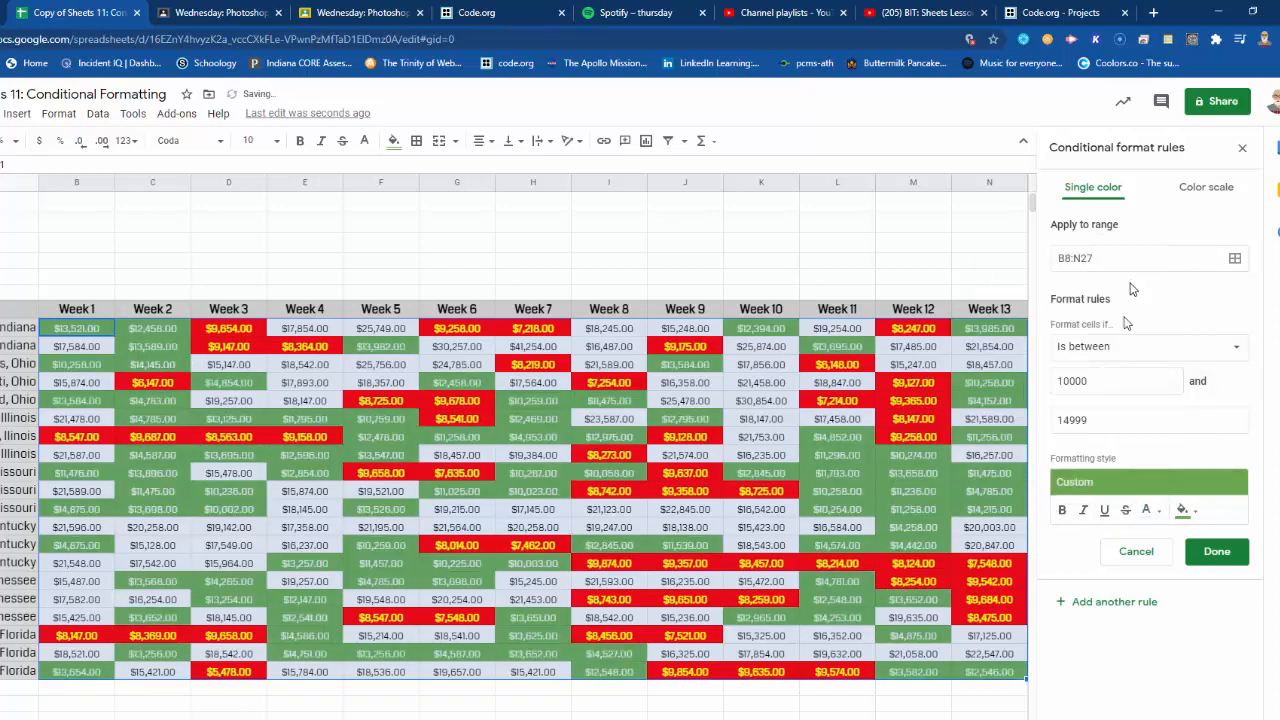
pyautogui.click(1061, 511)
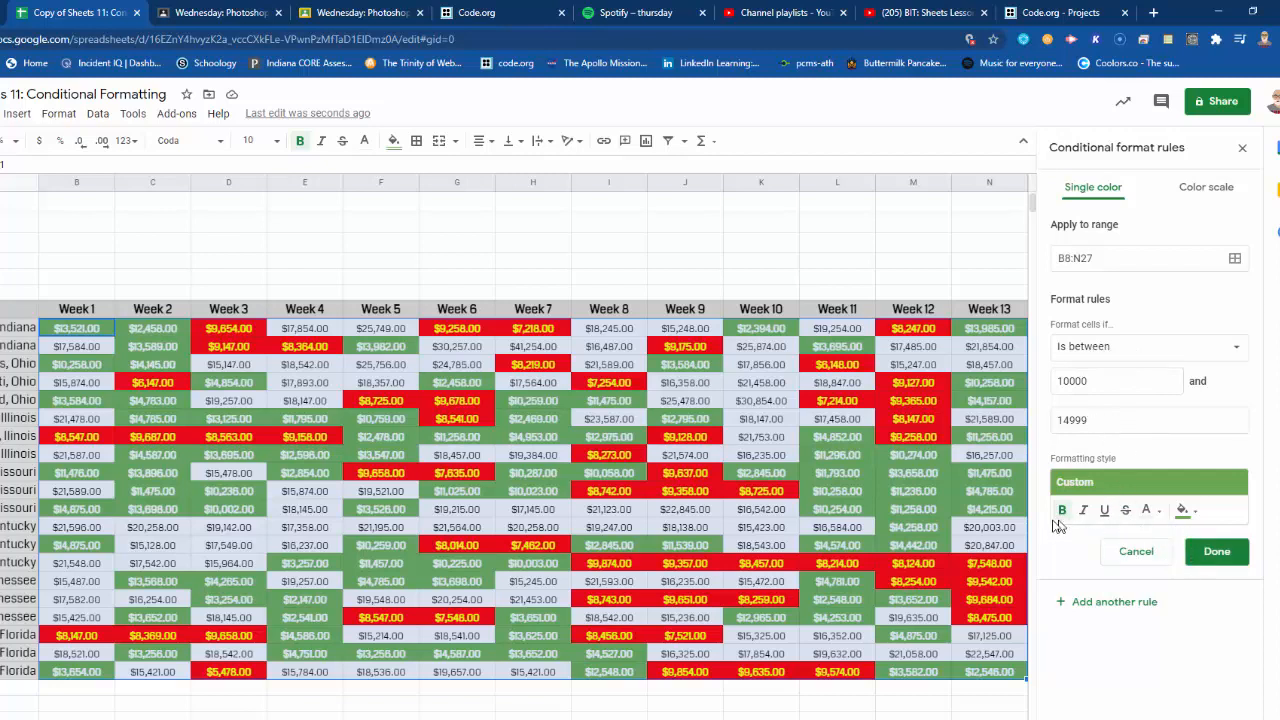
pyautogui.click(1217, 553)
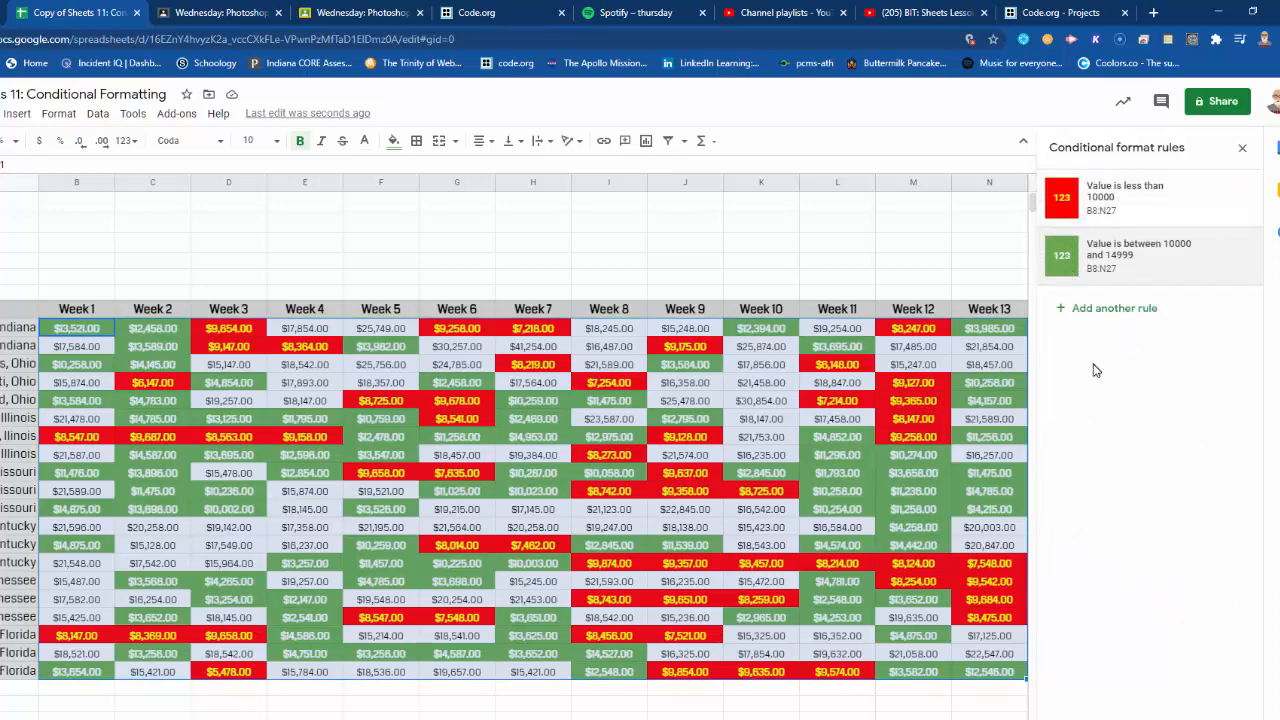
# Step: Switch to the assignment PDF in Adobe Acrobat and read the instructions for the rule covering numbers between 15000 and 19999
pyautogui.hotkey('alt', 'Tab')
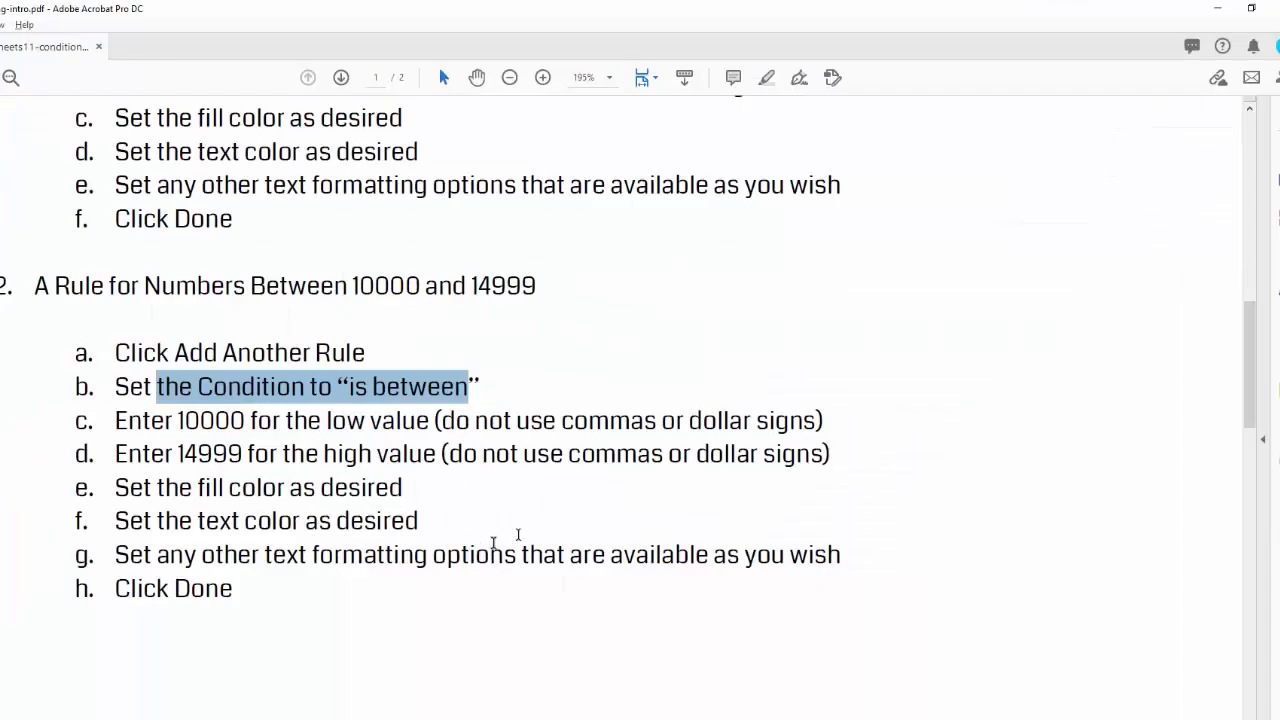
pyautogui.scroll(-5, 487, 547)
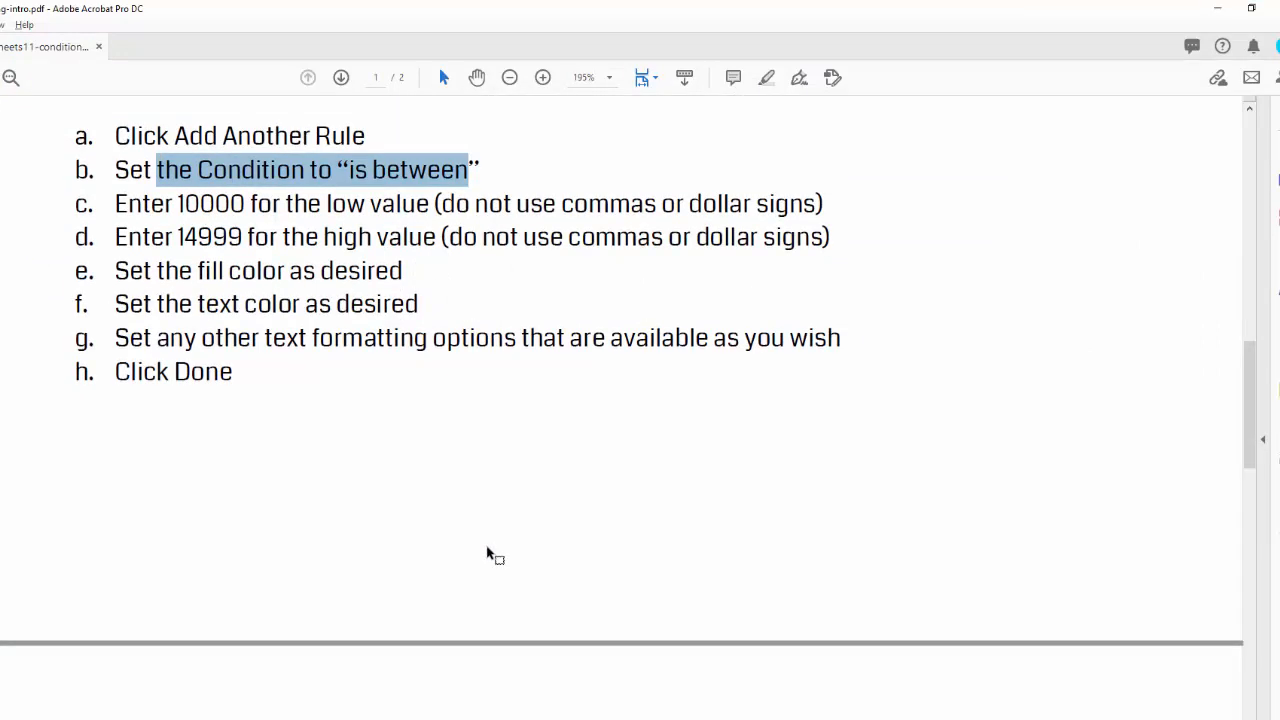
pyautogui.scroll(-3, 490, 557)
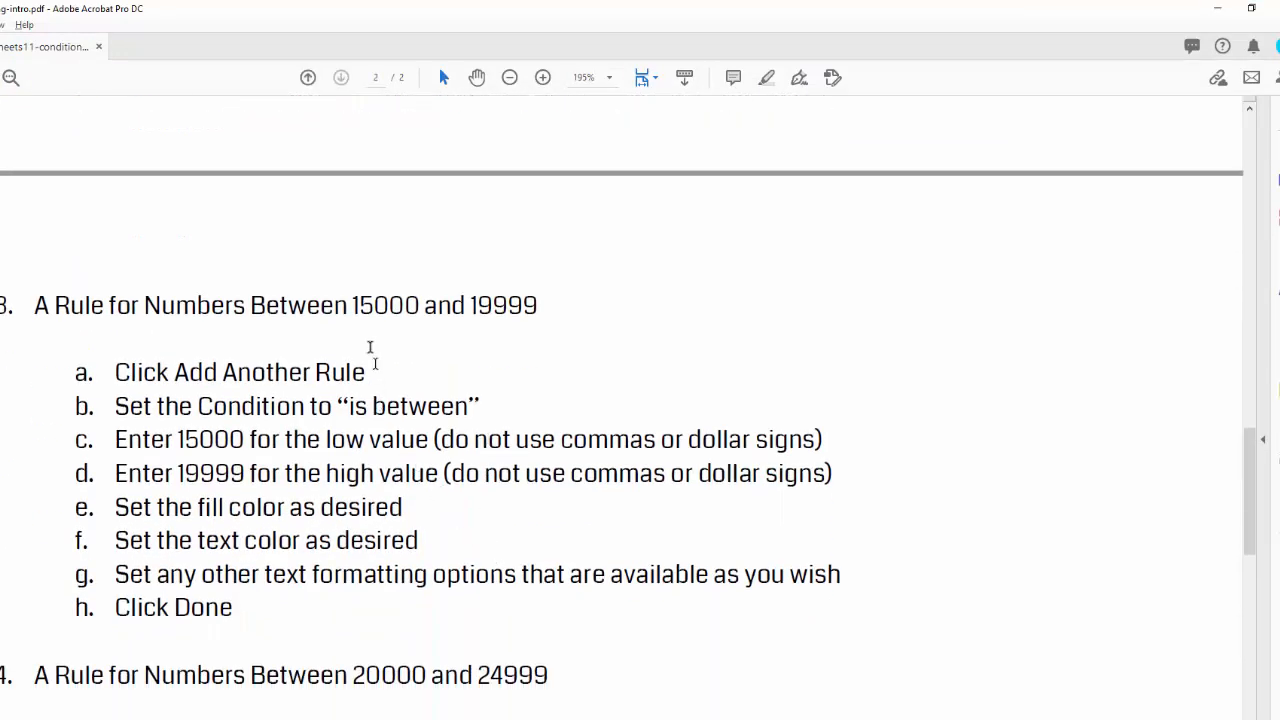
pyautogui.doubleClick(371, 306)
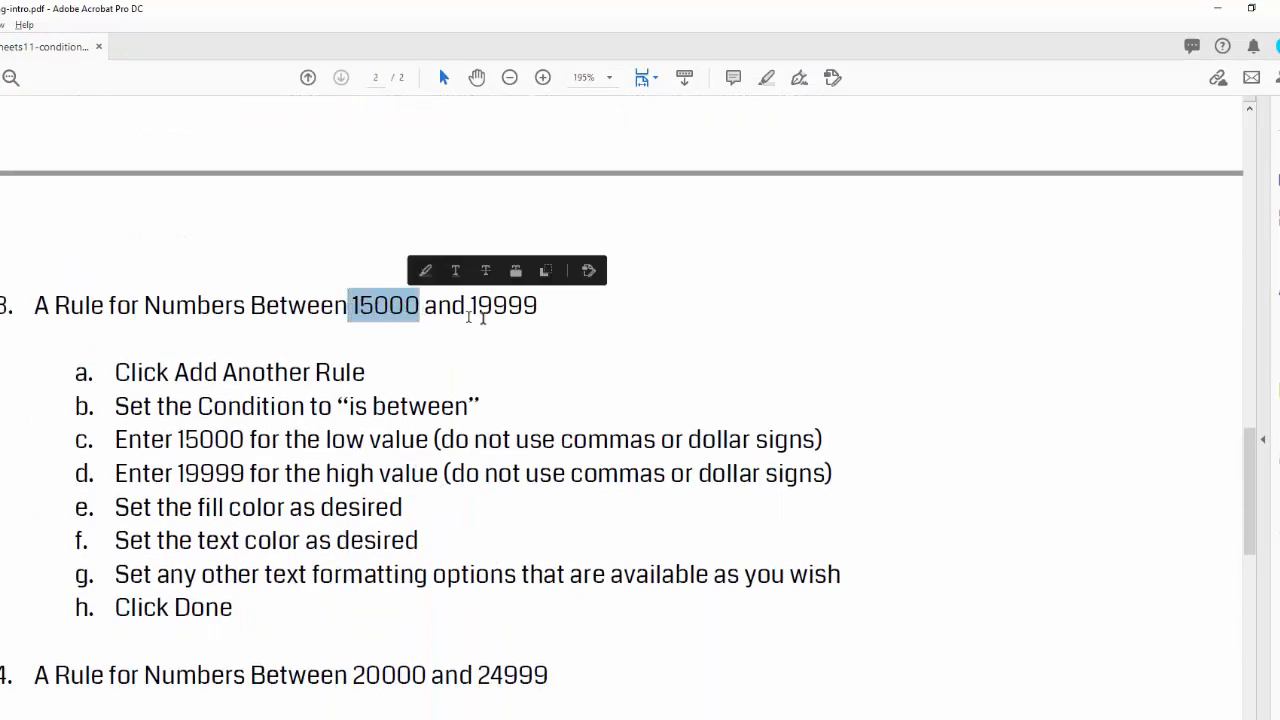
pyautogui.doubleClick(508, 306)
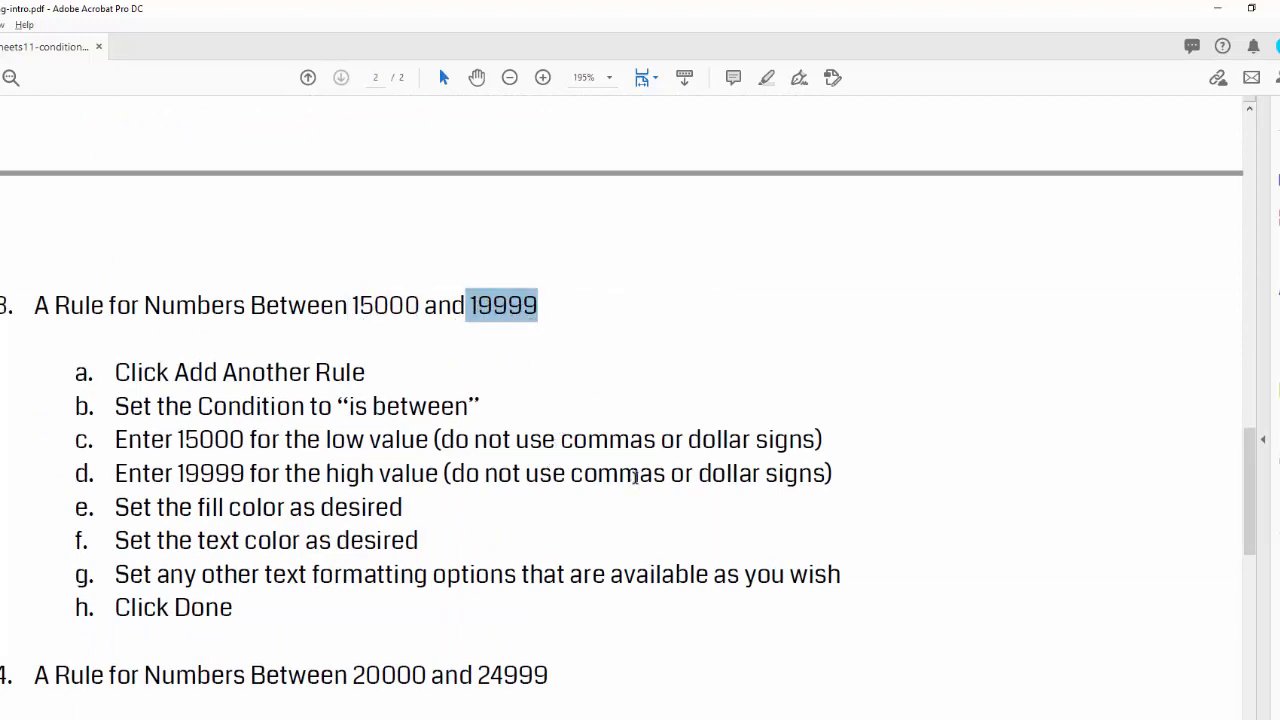
pyautogui.moveTo(172, 373); pyautogui.dragTo(468, 407)
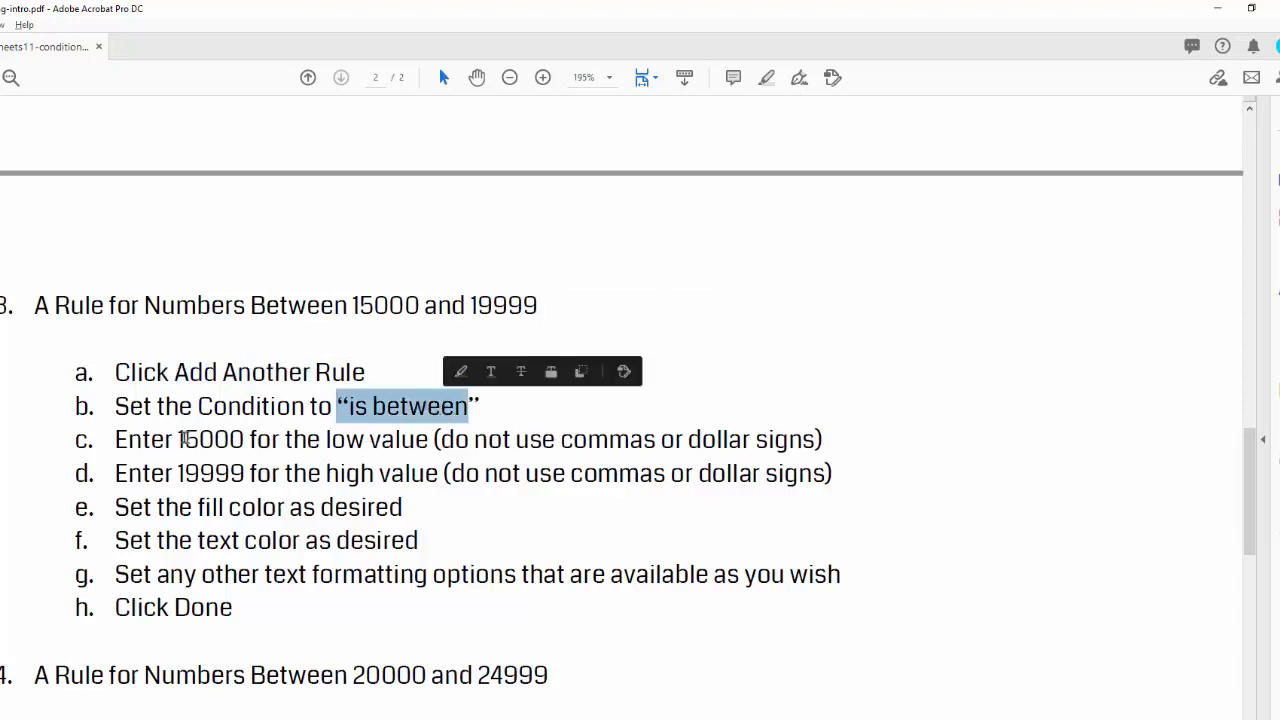
# Step: Return to Google Sheets and add a third conditional rule for B8:N27 with the condition Is between
pyautogui.hotkey('alt', 'Tab')
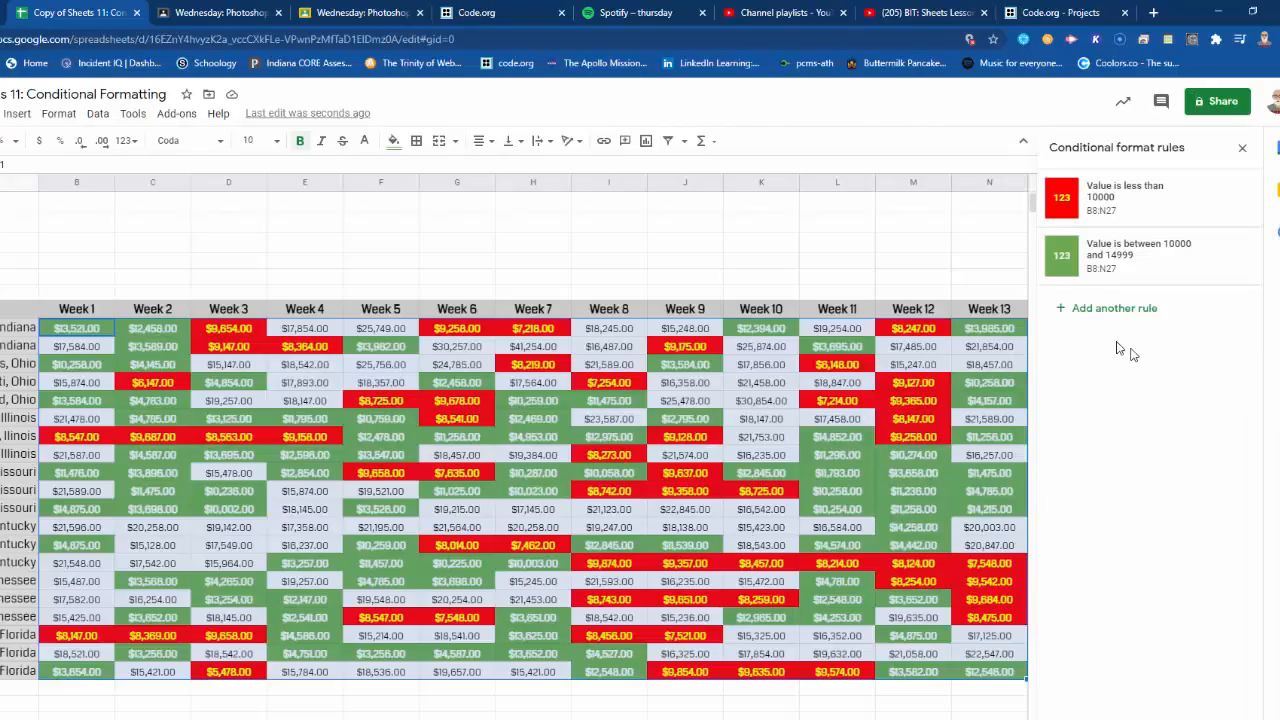
pyautogui.click(1096, 310)
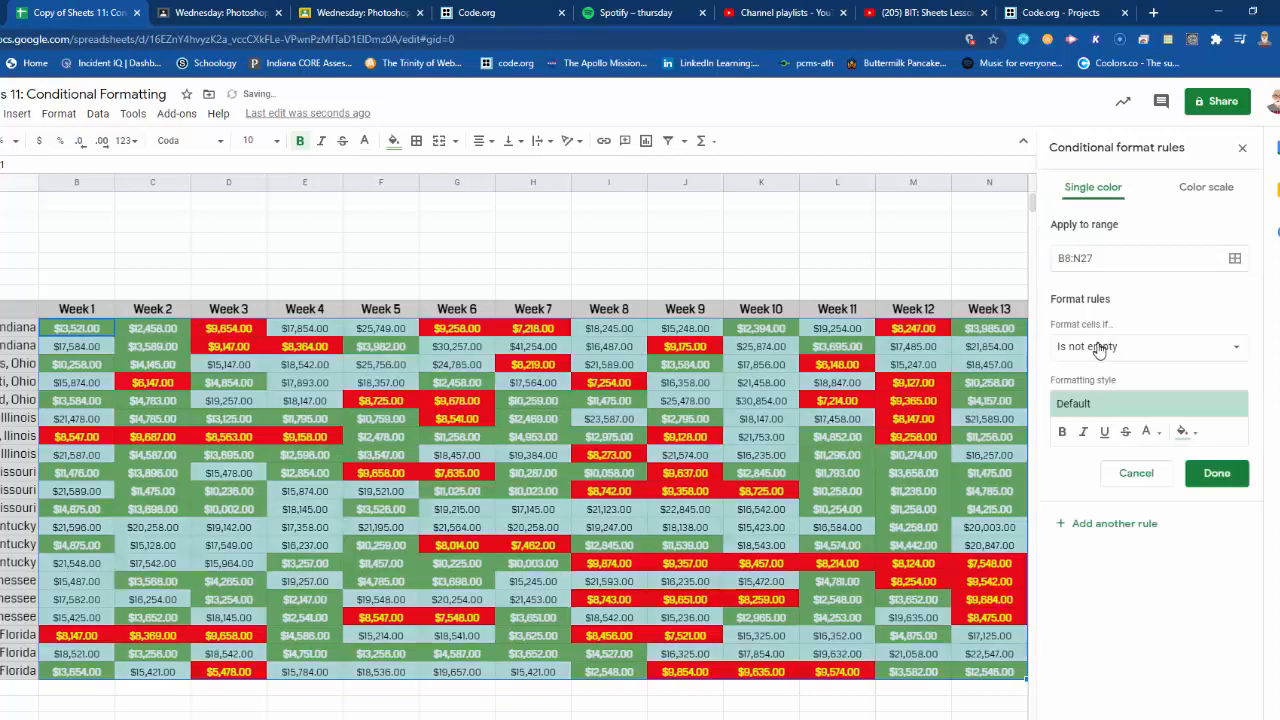
pyautogui.click(1075, 350)
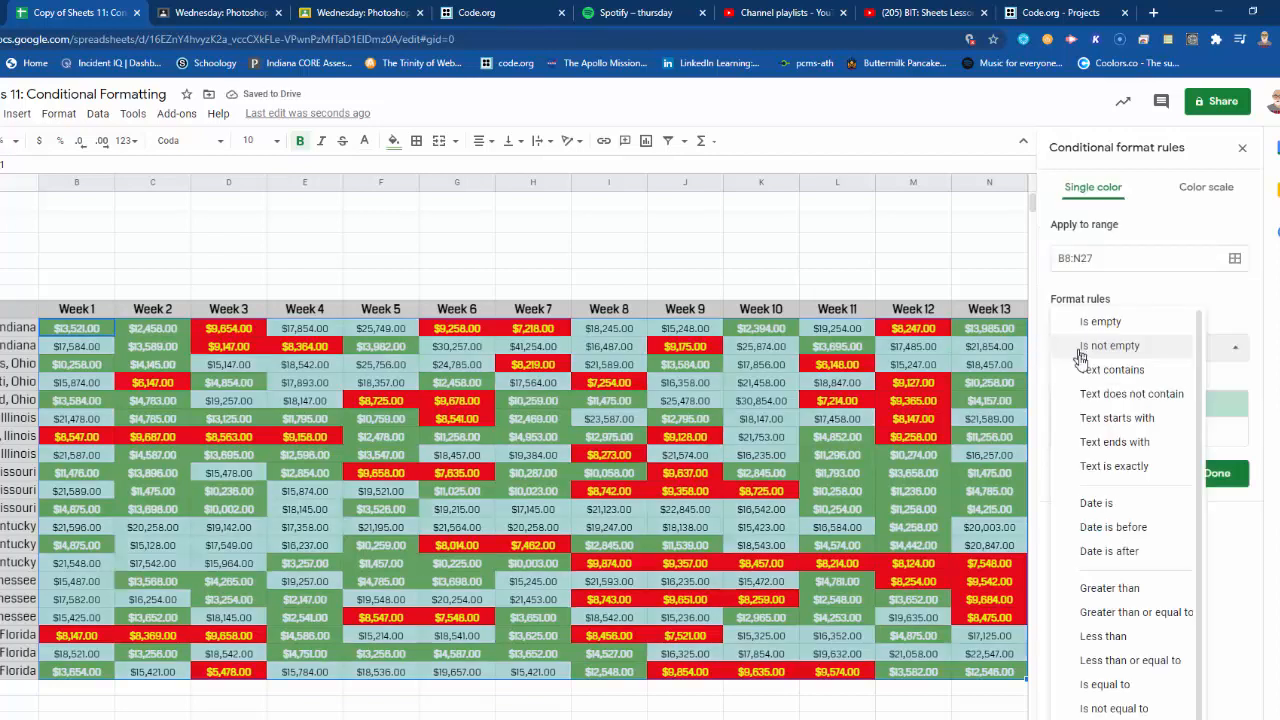
pyautogui.scroll(-2, 1125, 670)
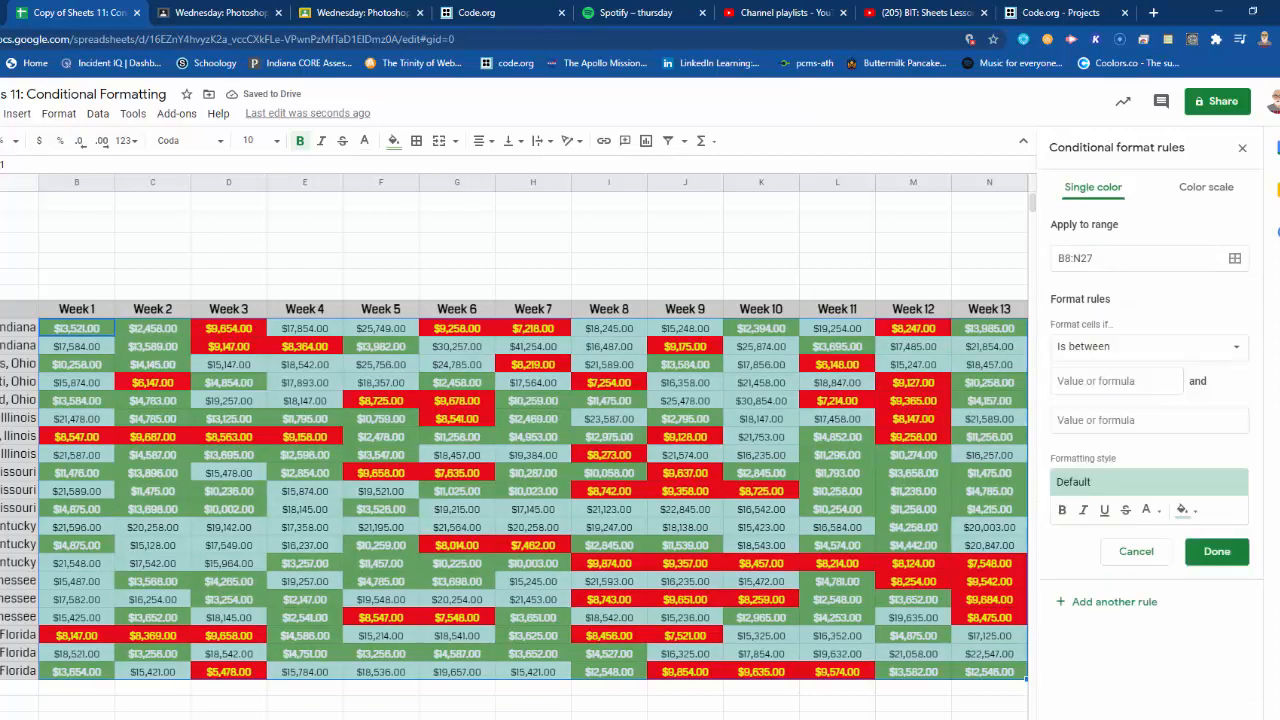
pyautogui.click(1110, 705)
# Step: Check the limits in the assignment PDF and set the third rule's range from 15000 to 19999 in Google Sheets
pyautogui.hotkey('alt', 'Tab')
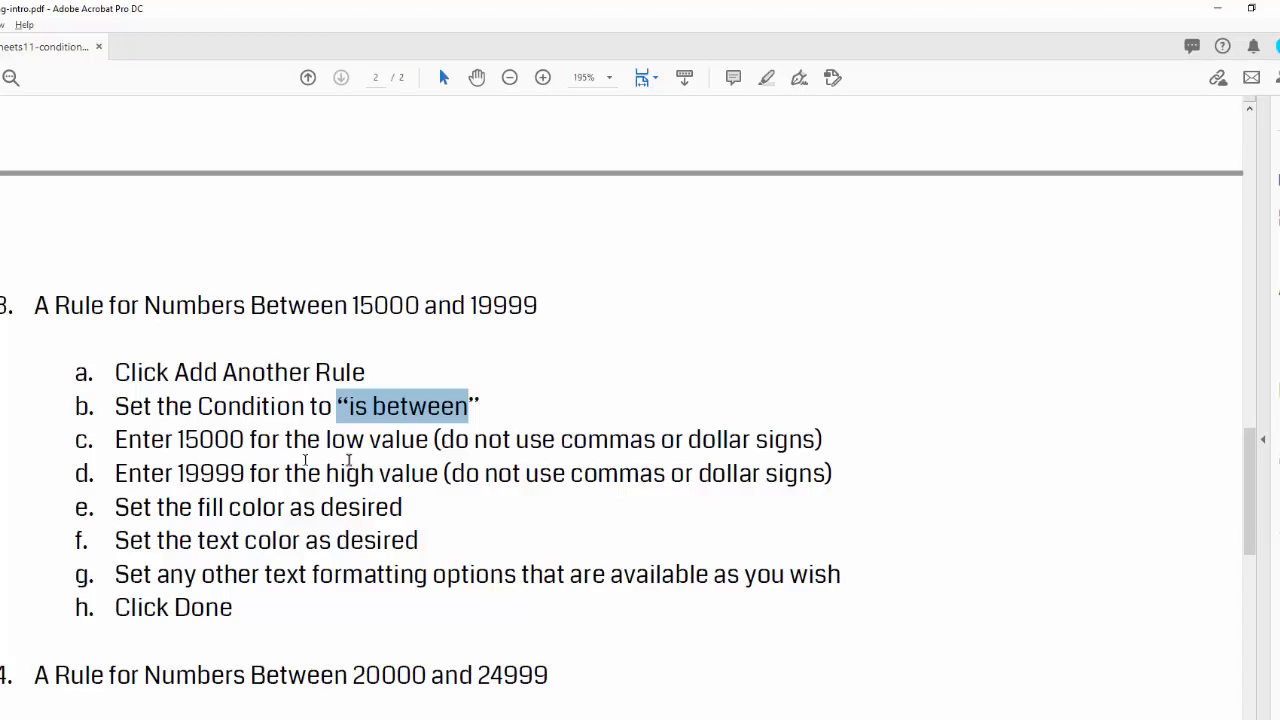
pyautogui.hotkey('alt', 'Tab')
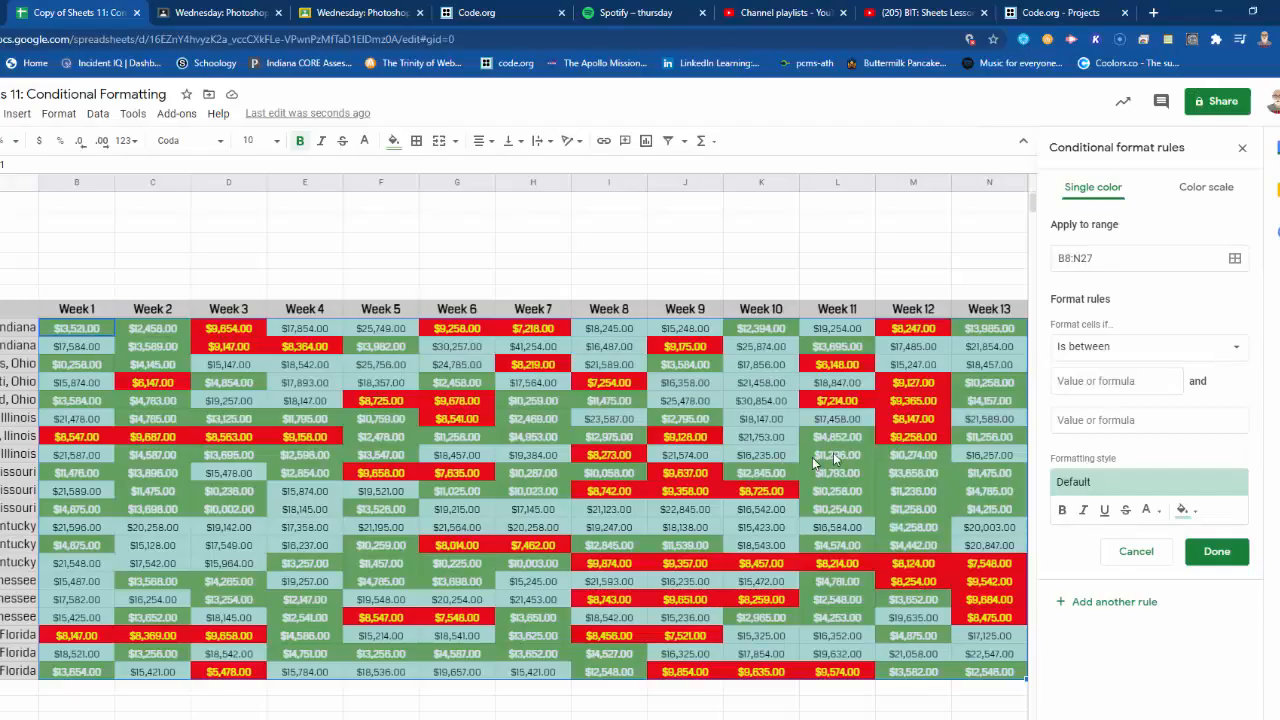
pyautogui.click(1122, 381)
pyautogui.write('15000')
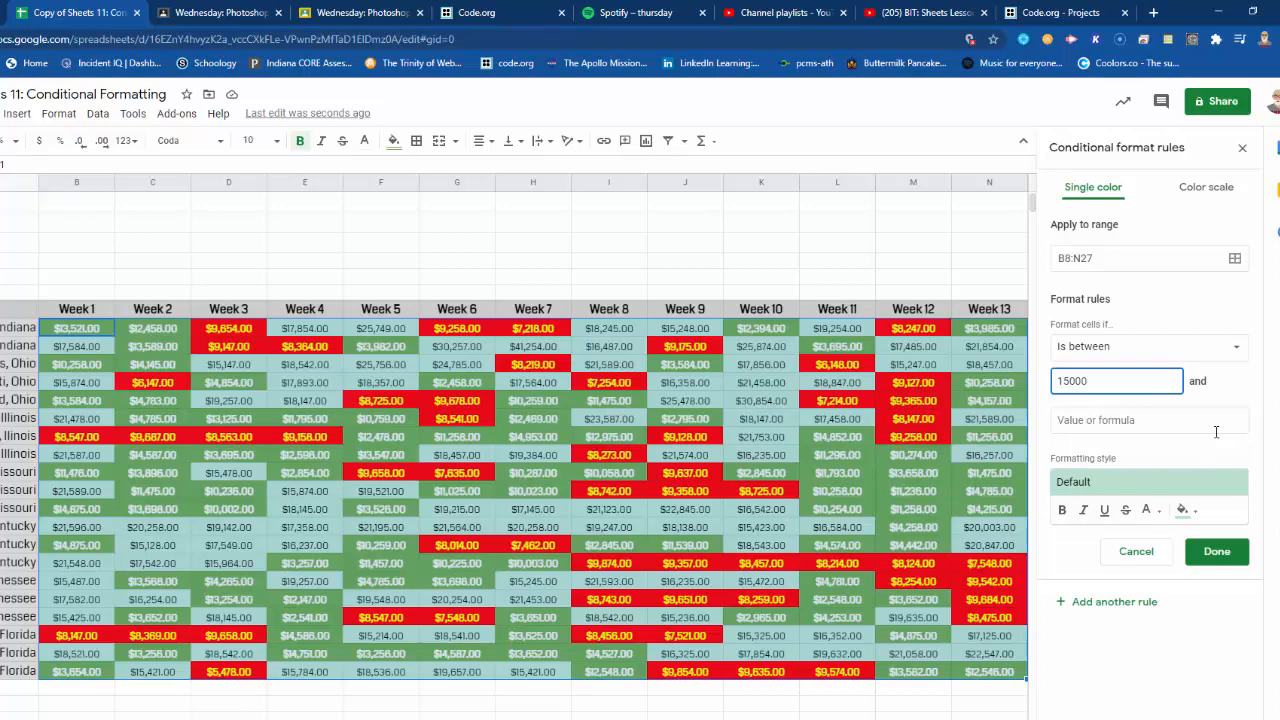
pyautogui.click(1210, 424)
pyautogui.write('19999')
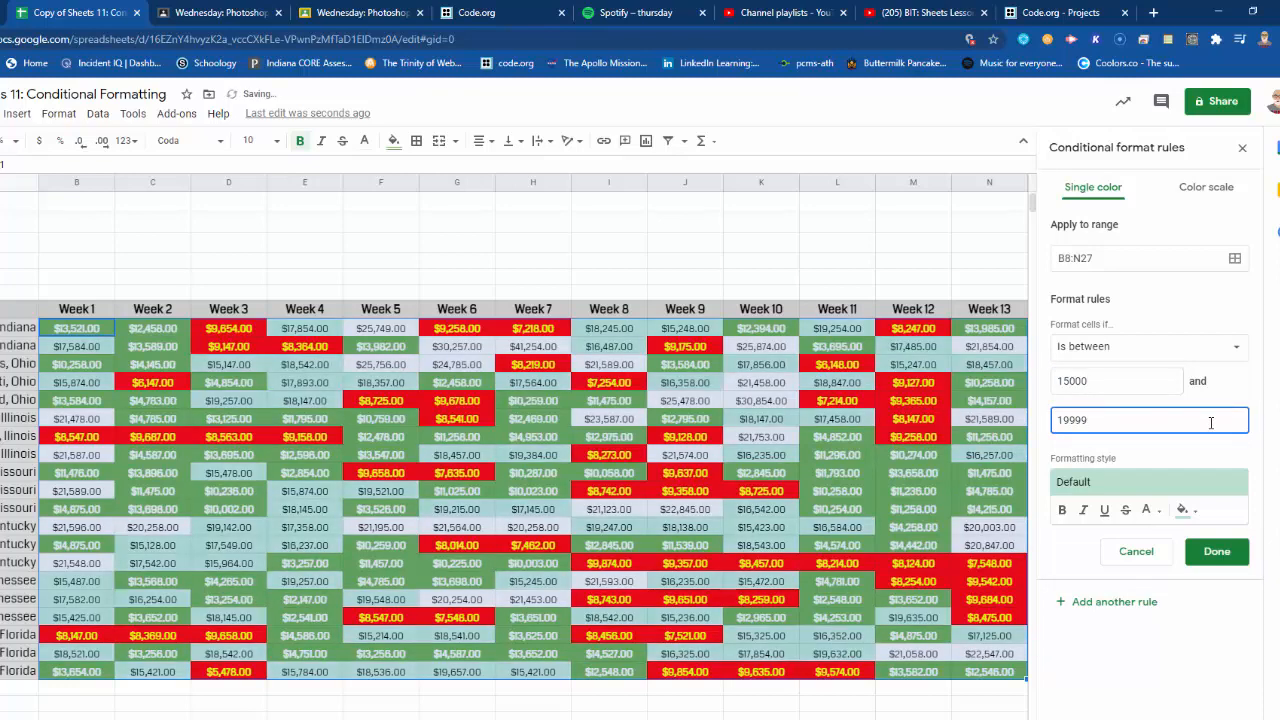
# Step: Give the 15000 to 19999 rule a light magenta fill and bold text, and finish the rule
pyautogui.click(1184, 512)
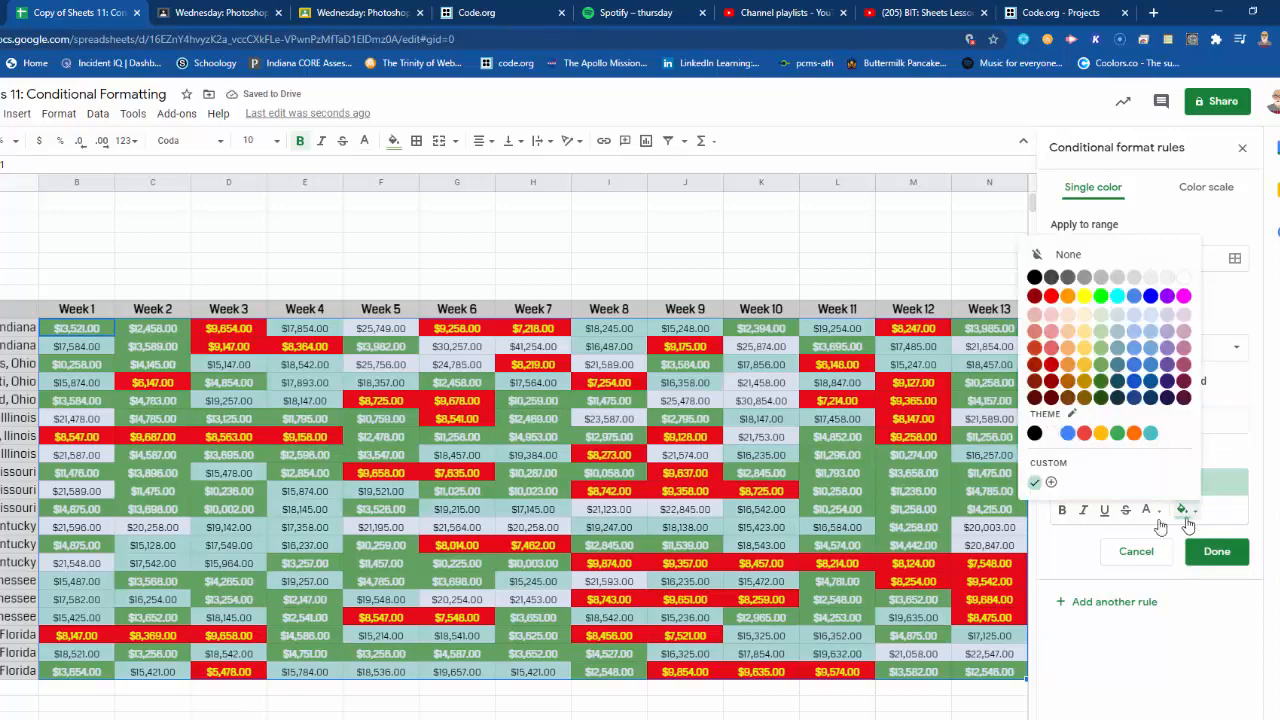
pyautogui.click(1185, 516)
pyautogui.click(1183, 512)
pyautogui.click(1182, 344)
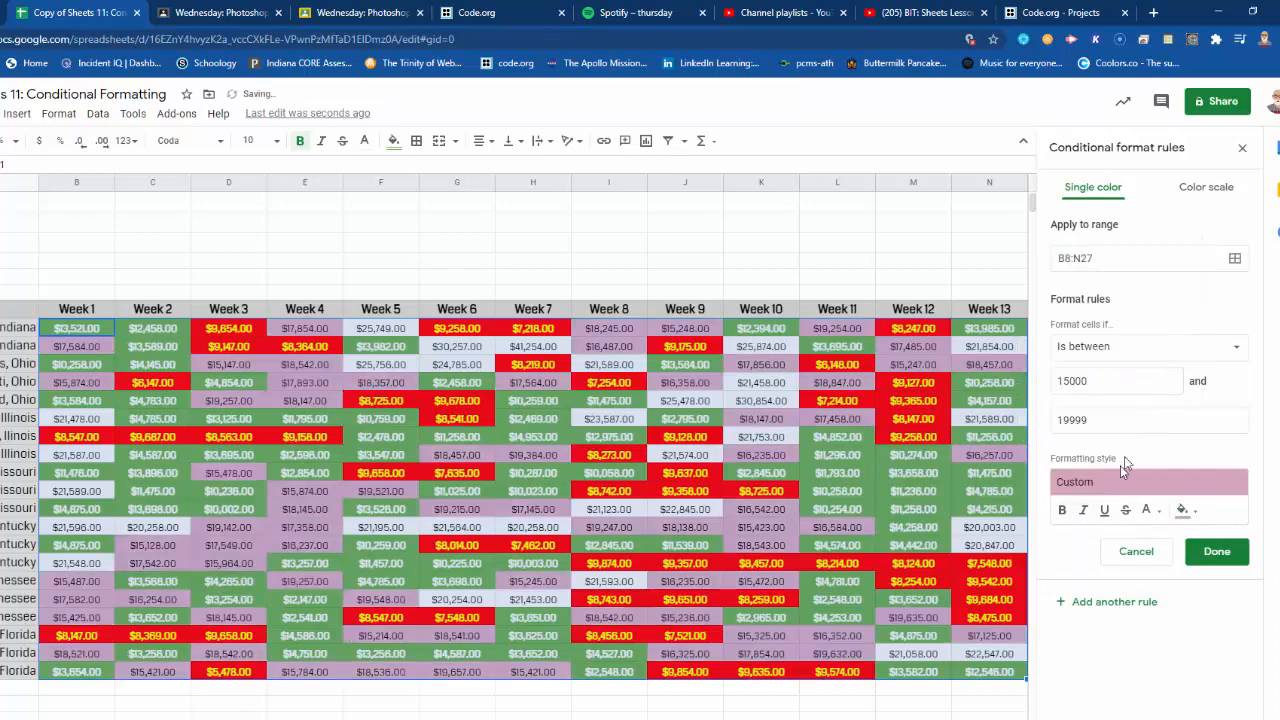
pyautogui.click(1062, 511)
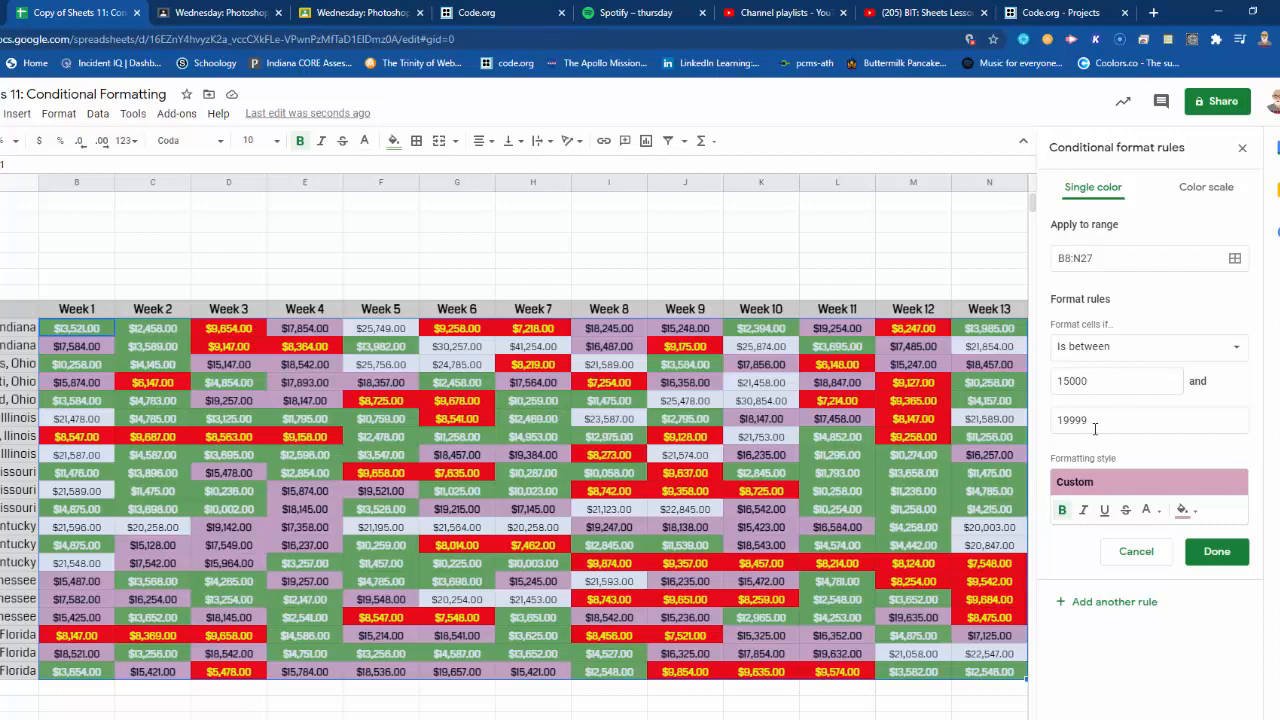
pyautogui.click(1217, 551)
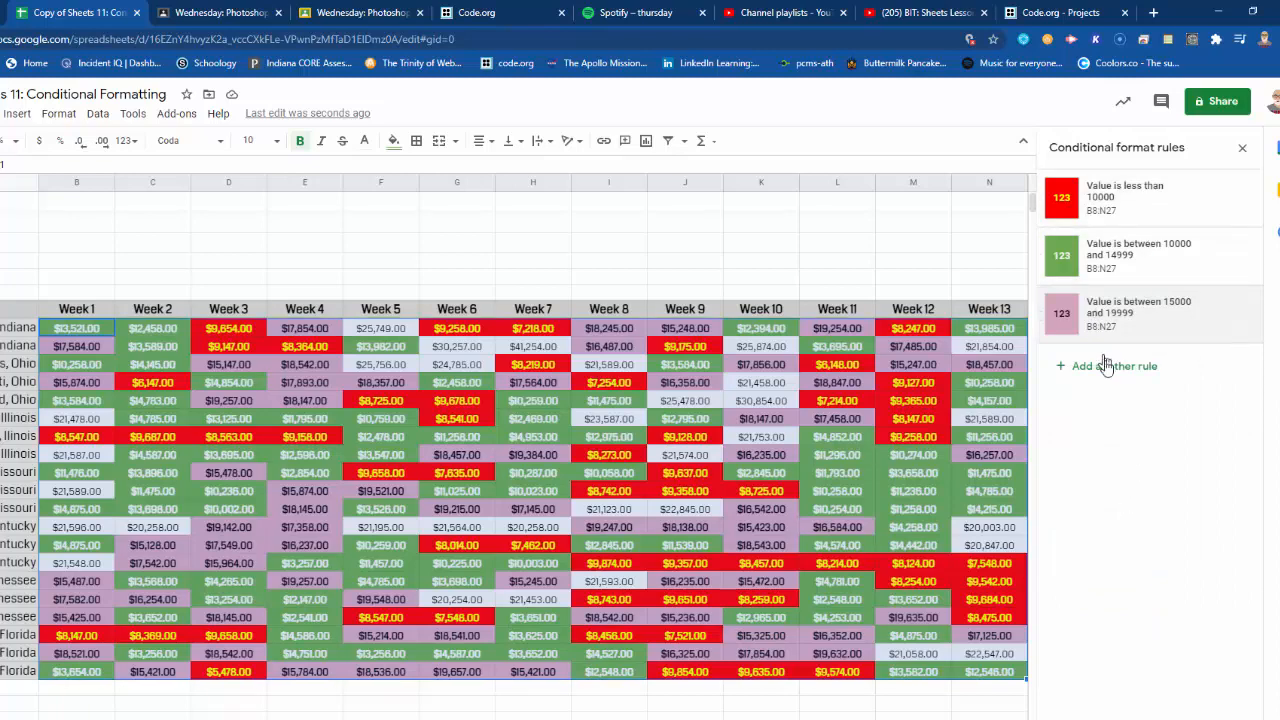
# Step: Switch to the assignment PDF in Adobe Acrobat and read the instructions for the rule covering numbers between 20000 and 24999
pyautogui.hotkey('alt', 'Tab')
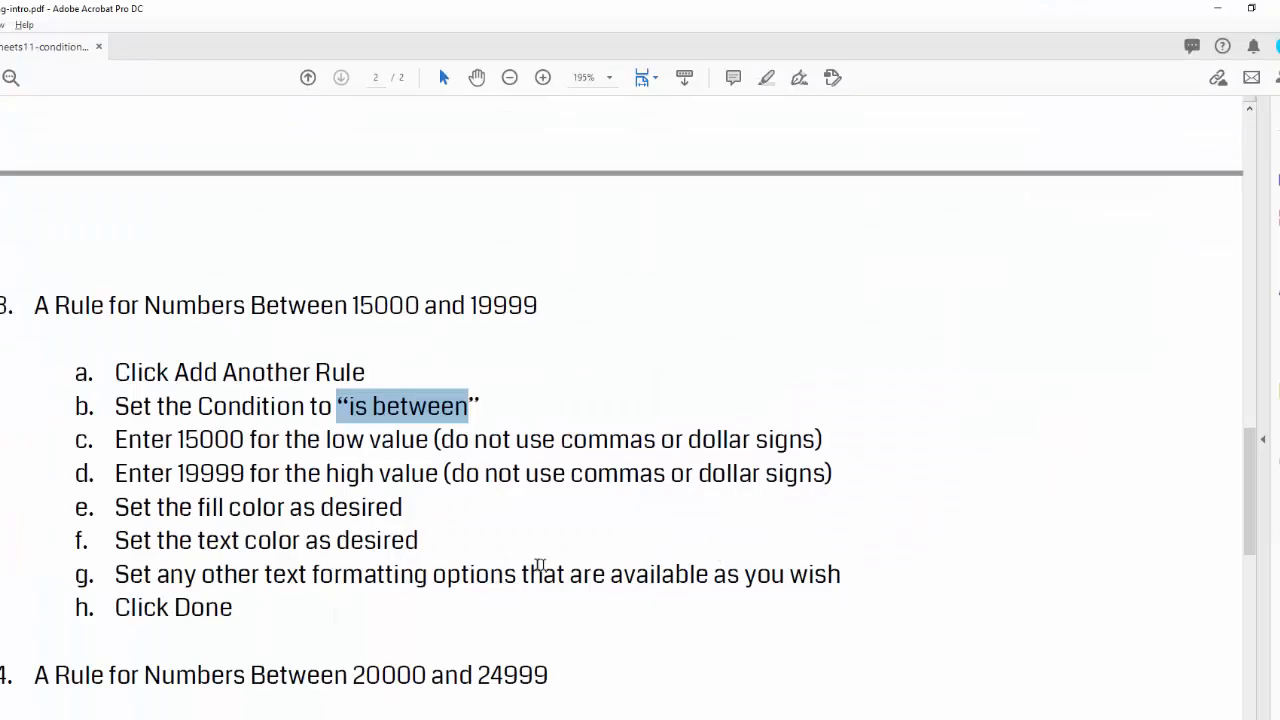
pyautogui.scroll(-4, 532, 567)
pyautogui.scroll(-3, 530, 566)
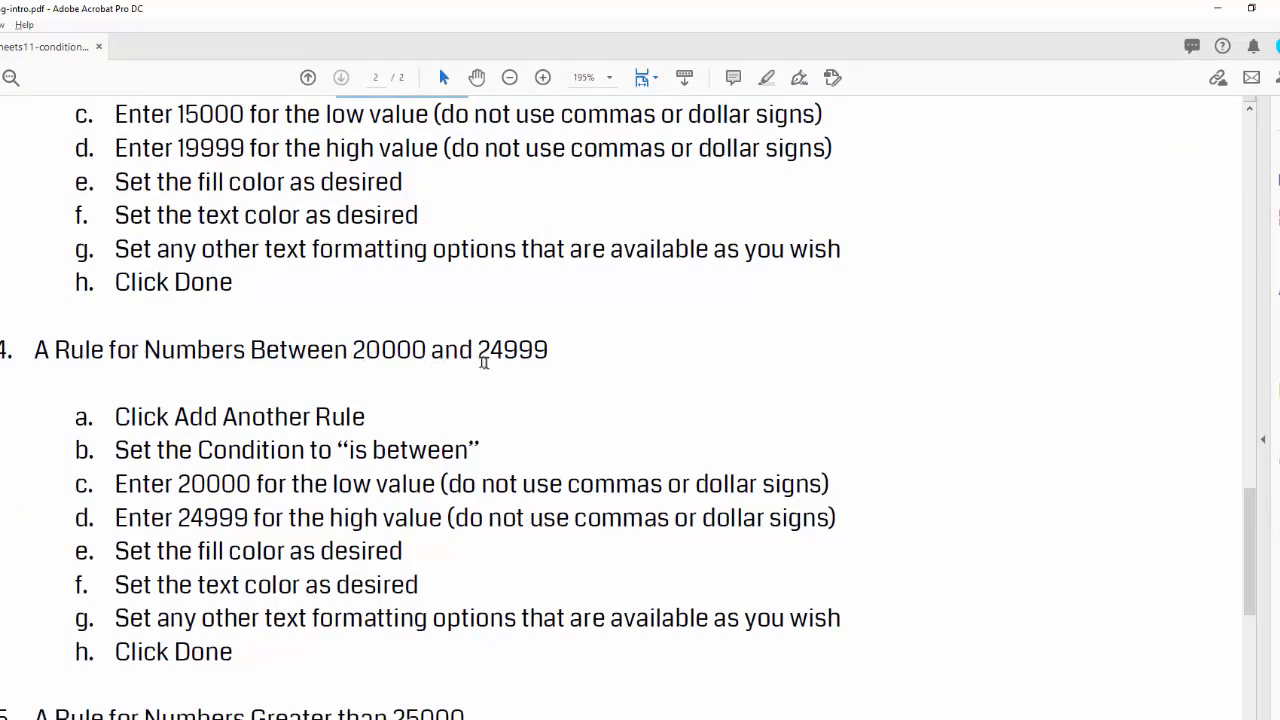
# Step: Return to Google Sheets and add a fourth conditional rule for B8:N27 with the condition Is between
pyautogui.hotkey('alt', 'Tab')
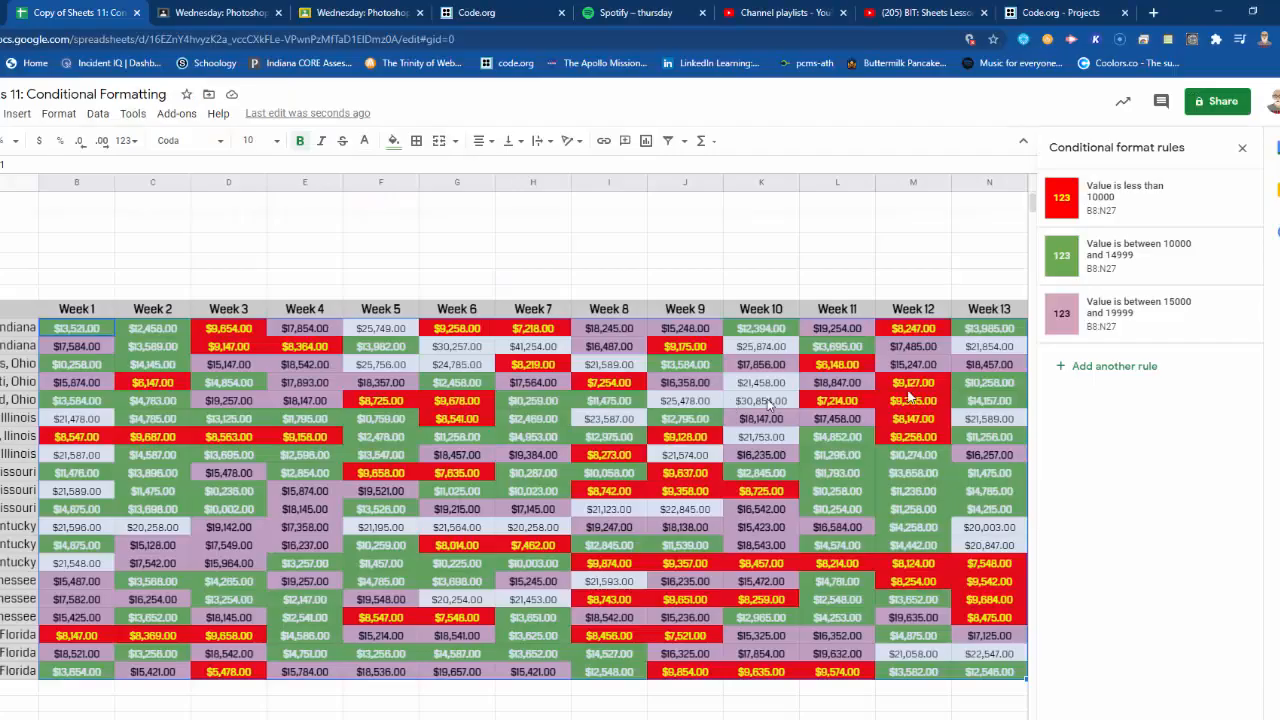
pyautogui.click(1145, 368)
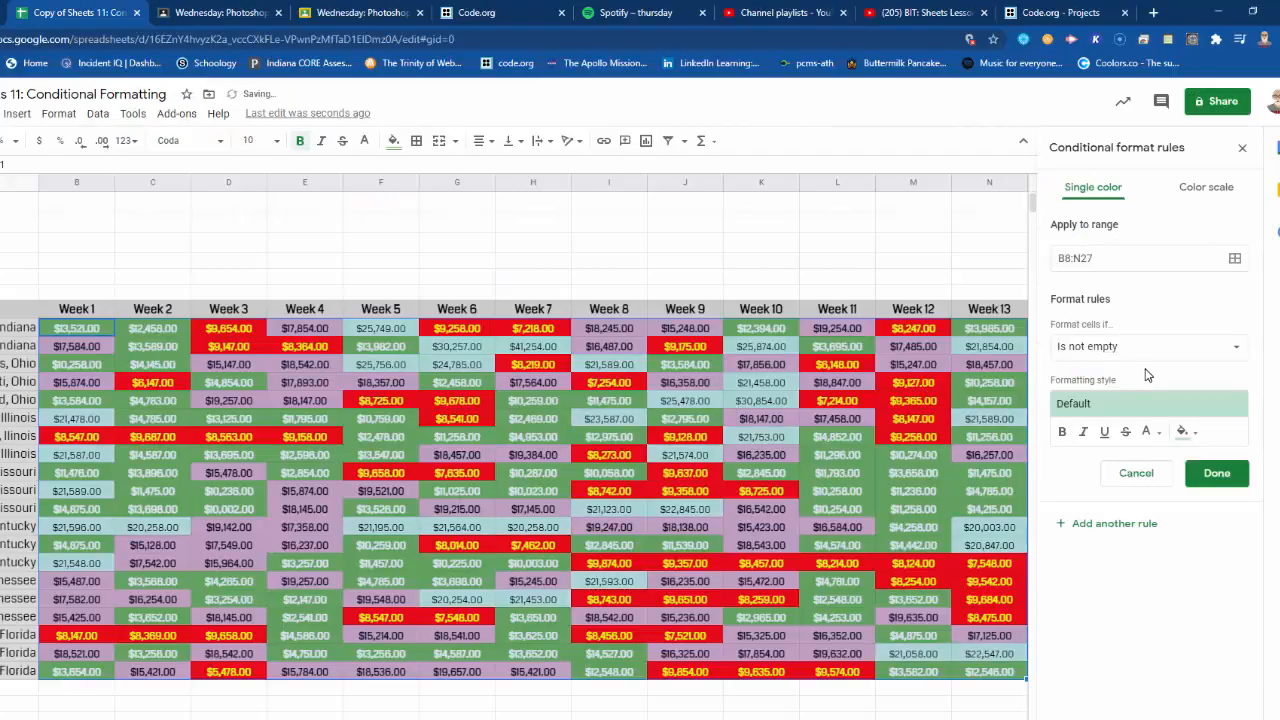
pyautogui.click(1128, 352)
pyautogui.scroll(-1, 1150, 640)
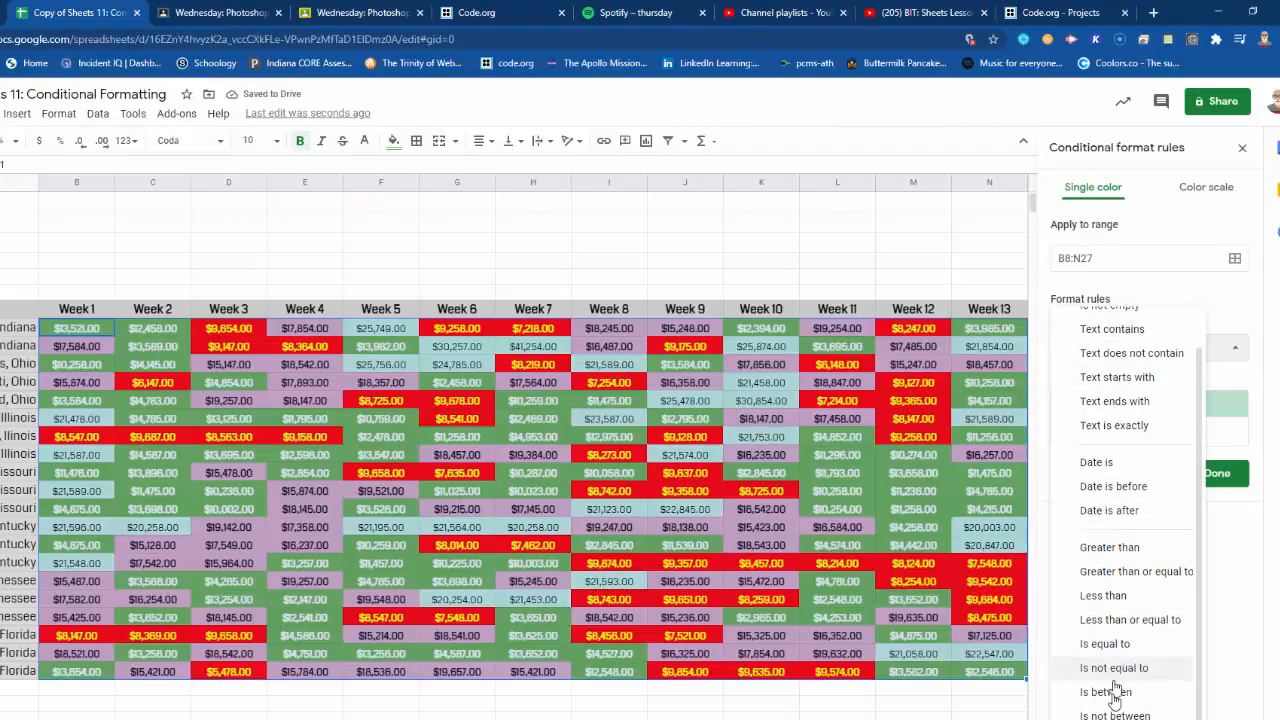
pyautogui.click(1111, 691)
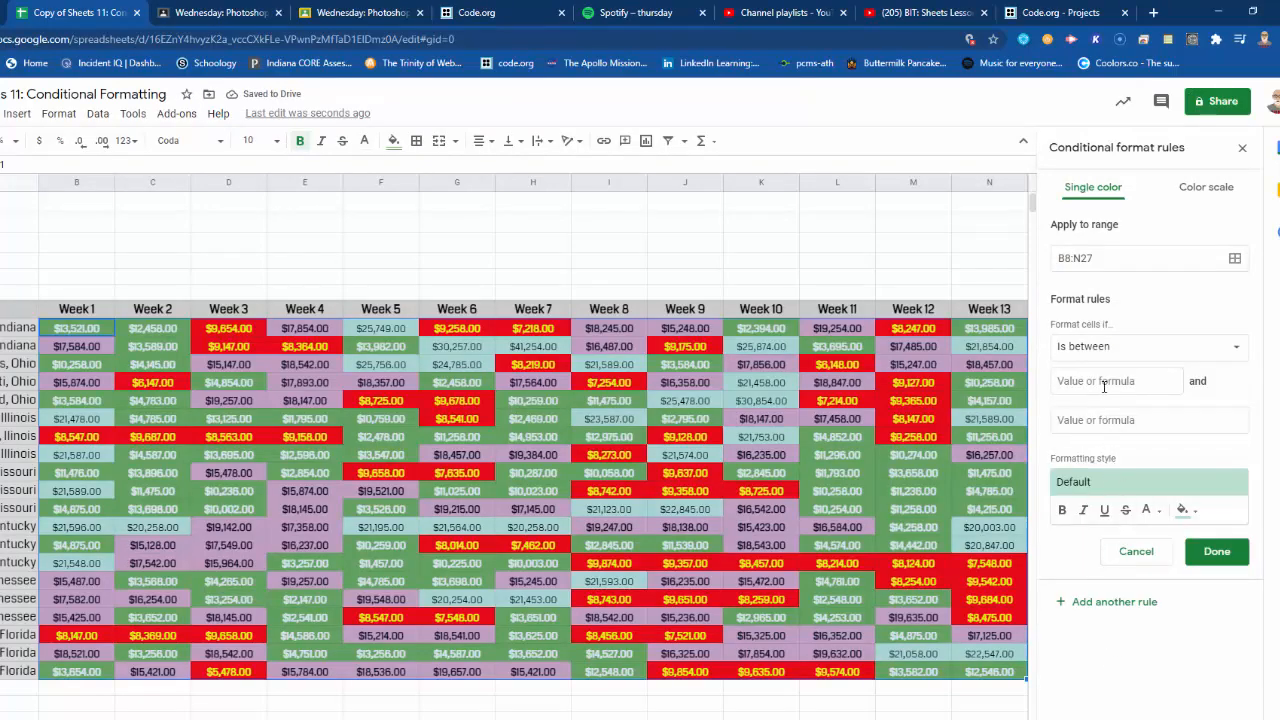
# Step: Check the limits in the assignment PDF and set the fourth rule's range from 20000 to 24999 in Google Sheets
pyautogui.hotkey('alt', 'Tab')
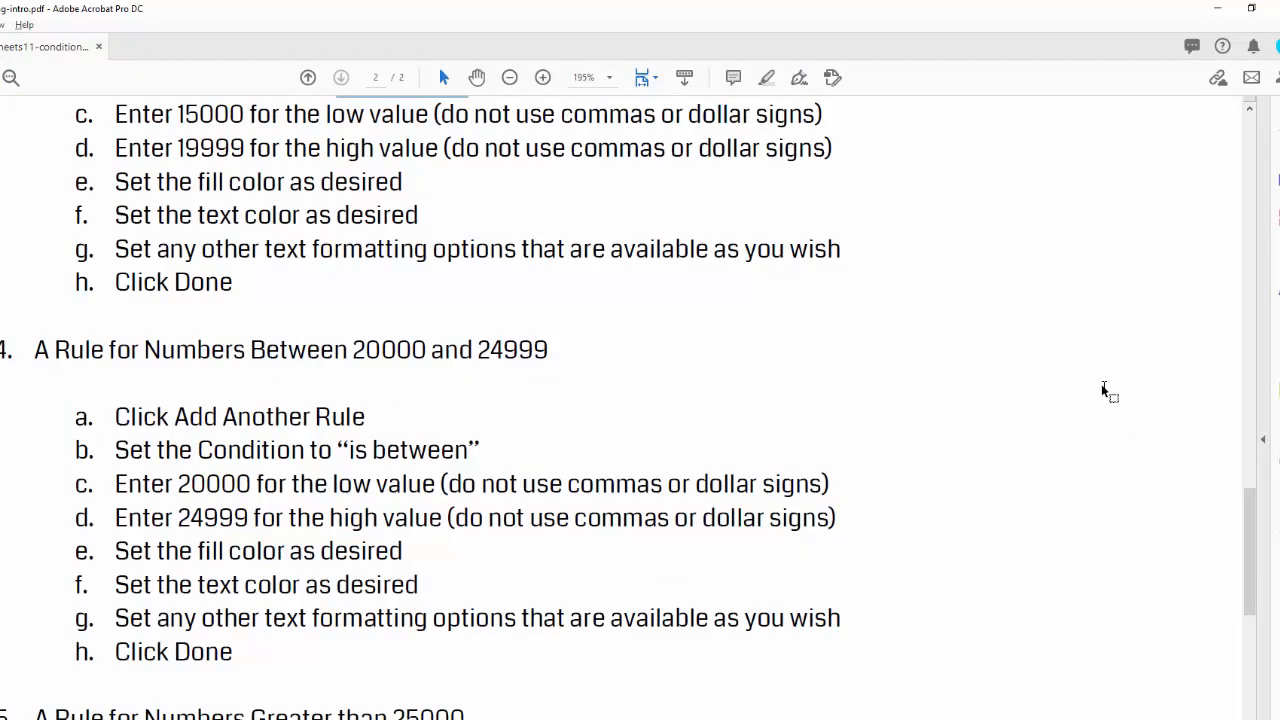
pyautogui.hotkey('alt', 'Tab')
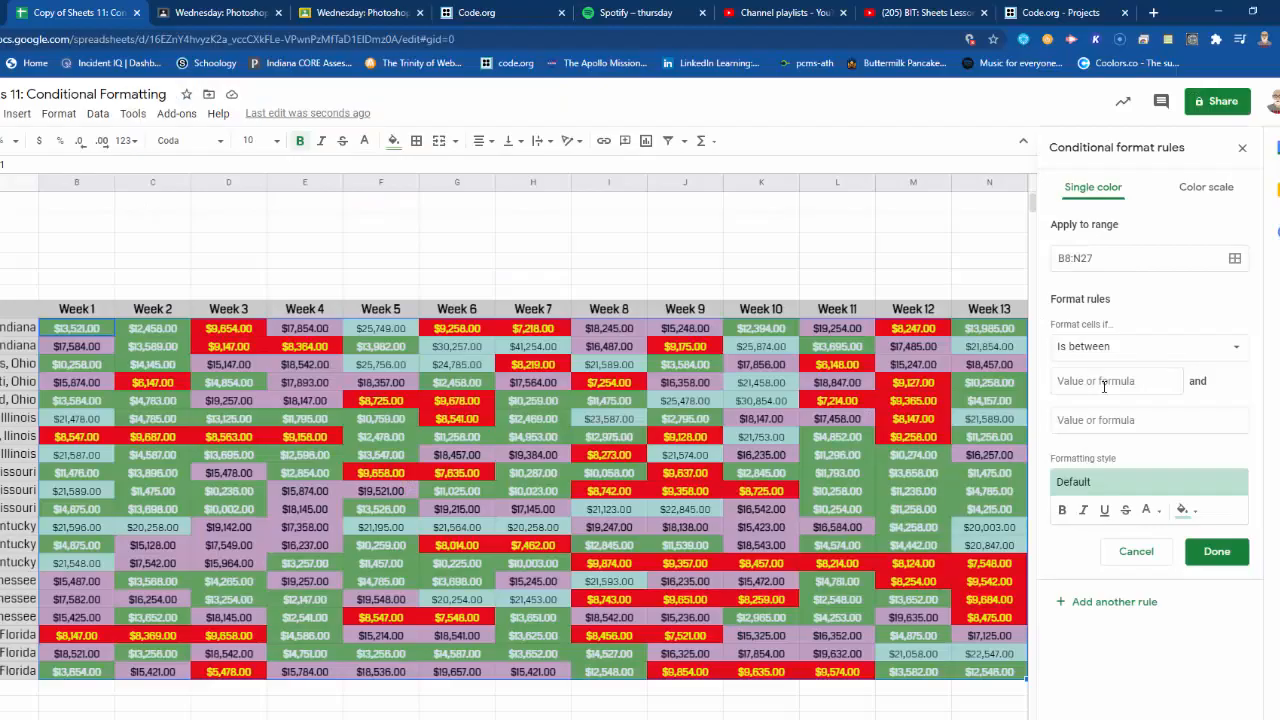
pyautogui.click(1106, 381)
pyautogui.write('20000')
pyautogui.click(1171, 421)
pyautogui.write('24999')
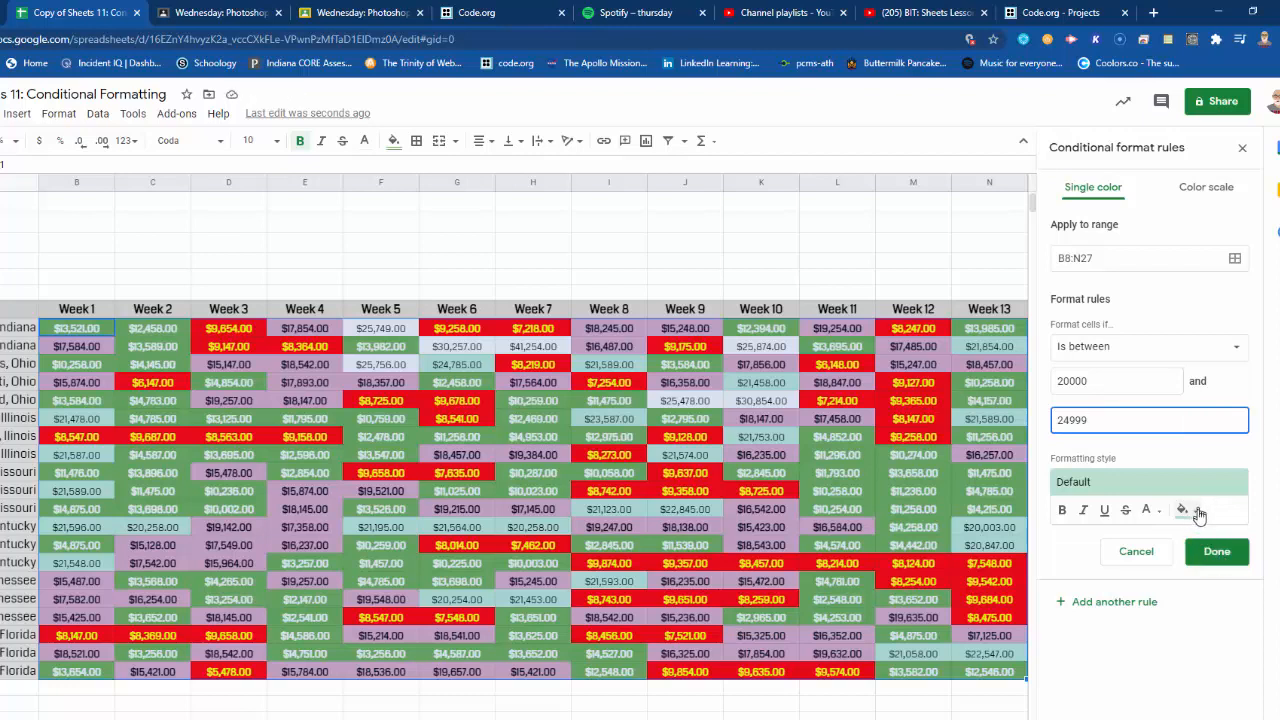
# Step: Give the 20000 to 24999 rule a blue fill and bold, near-white text, and finish the rule
pyautogui.click(1197, 513)
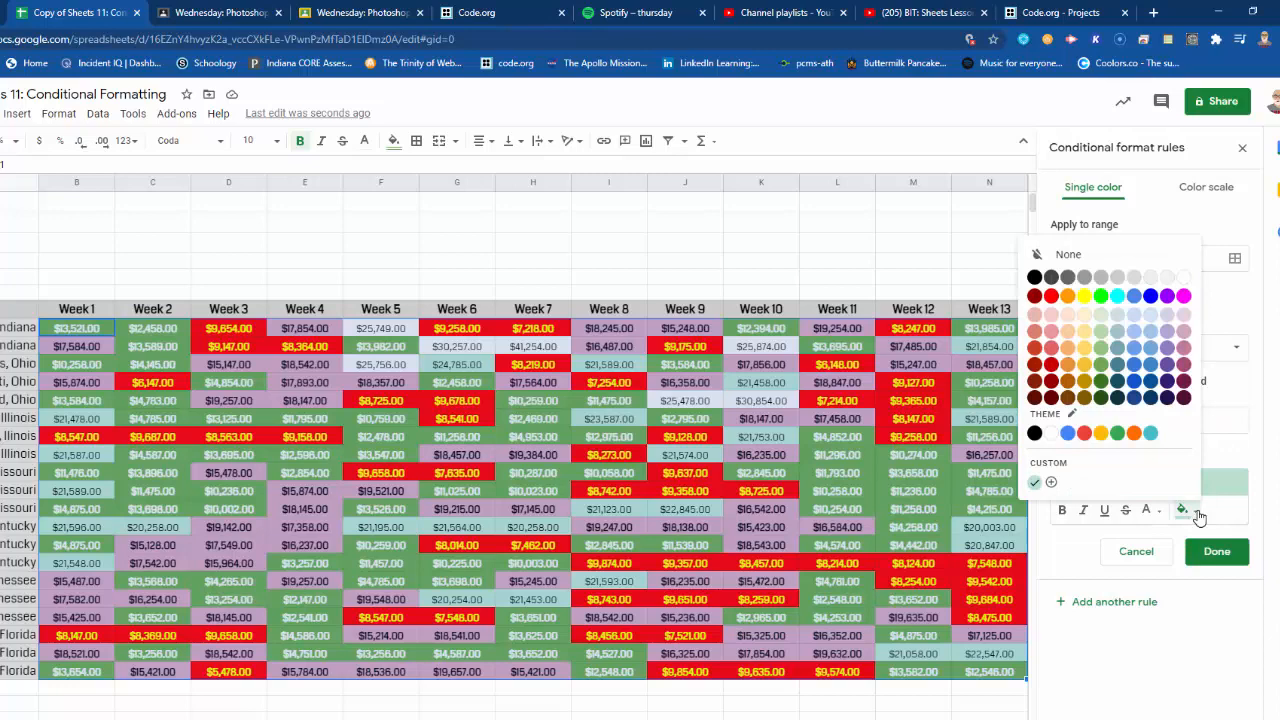
pyautogui.click(1134, 369)
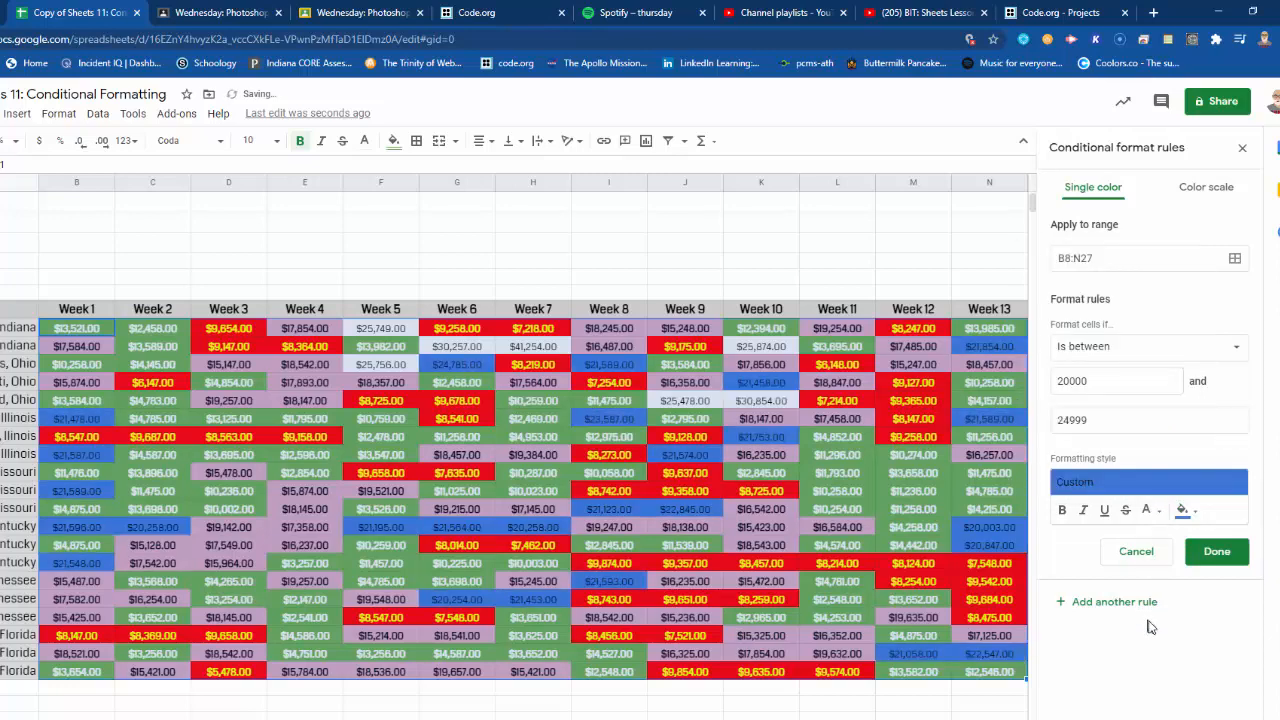
pyautogui.click(1148, 510)
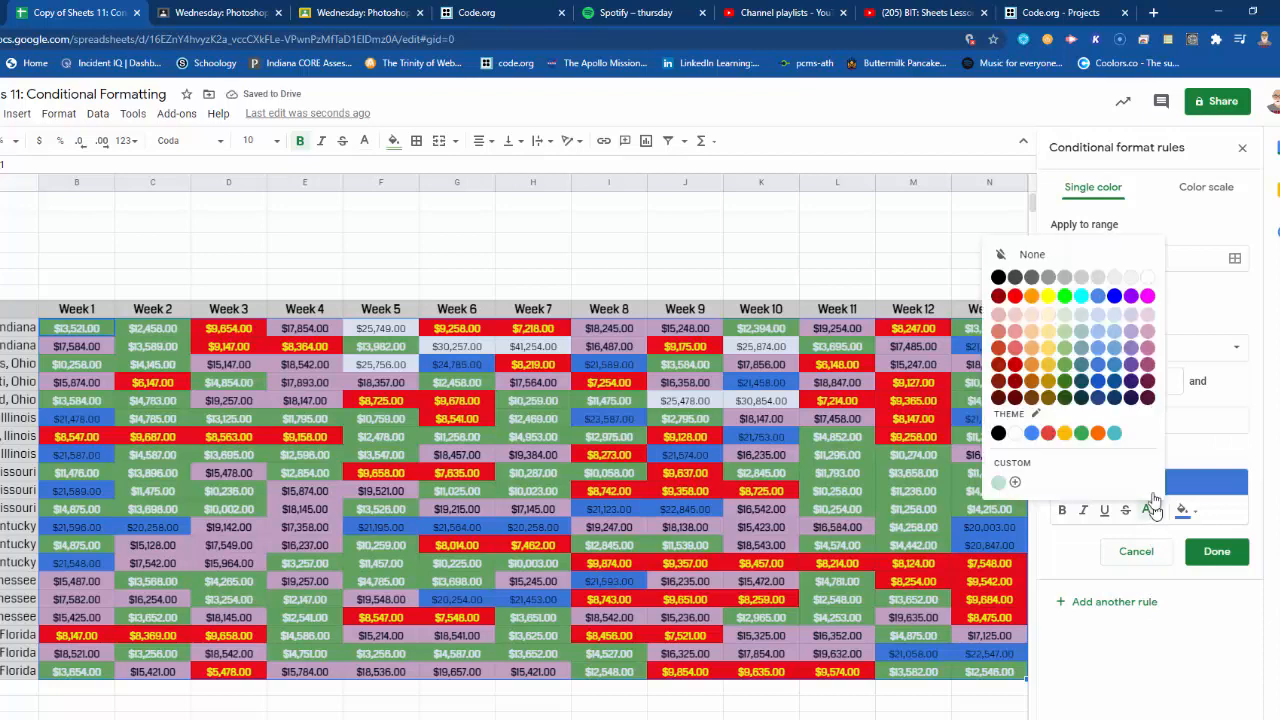
pyautogui.click(1097, 278)
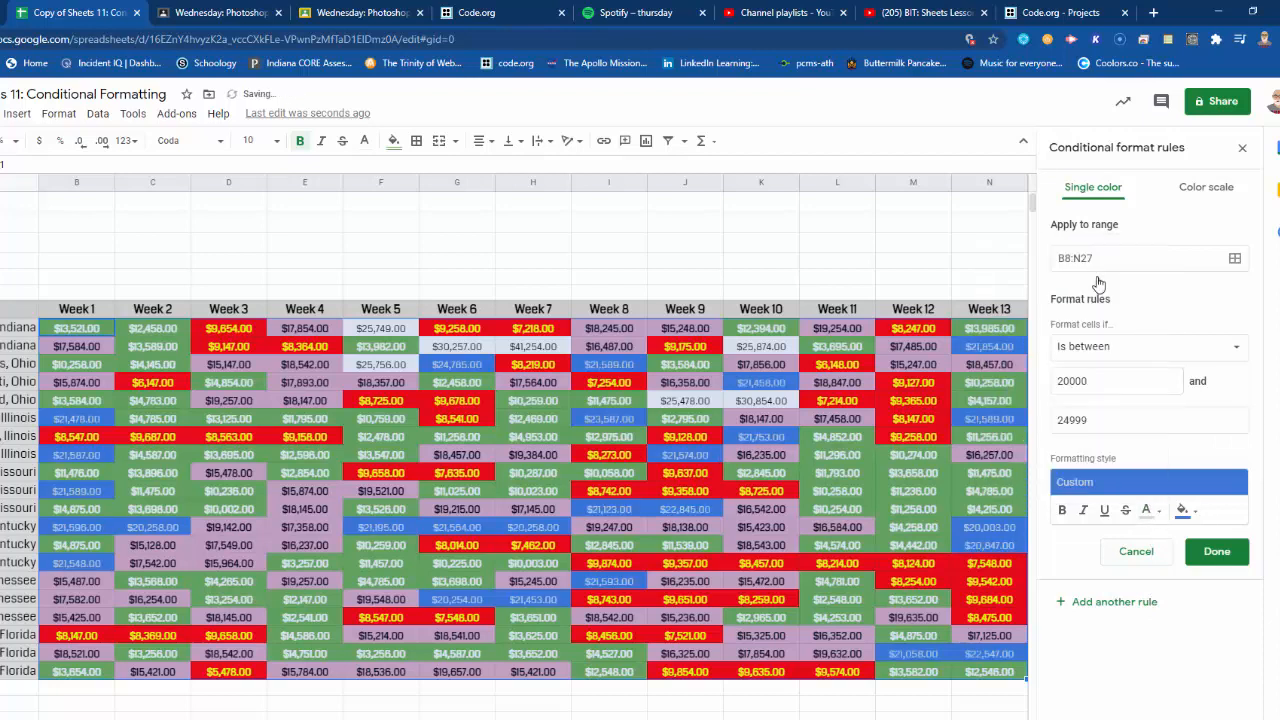
pyautogui.click(1146, 511)
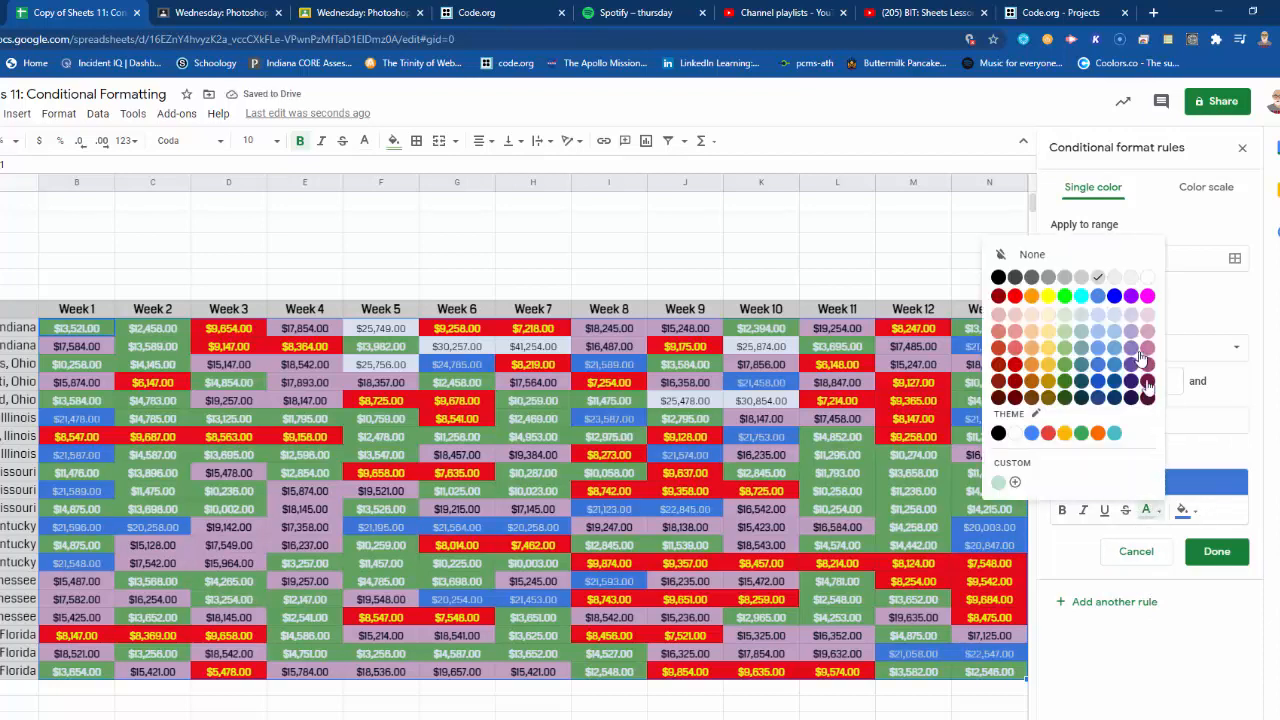
pyautogui.click(1131, 278)
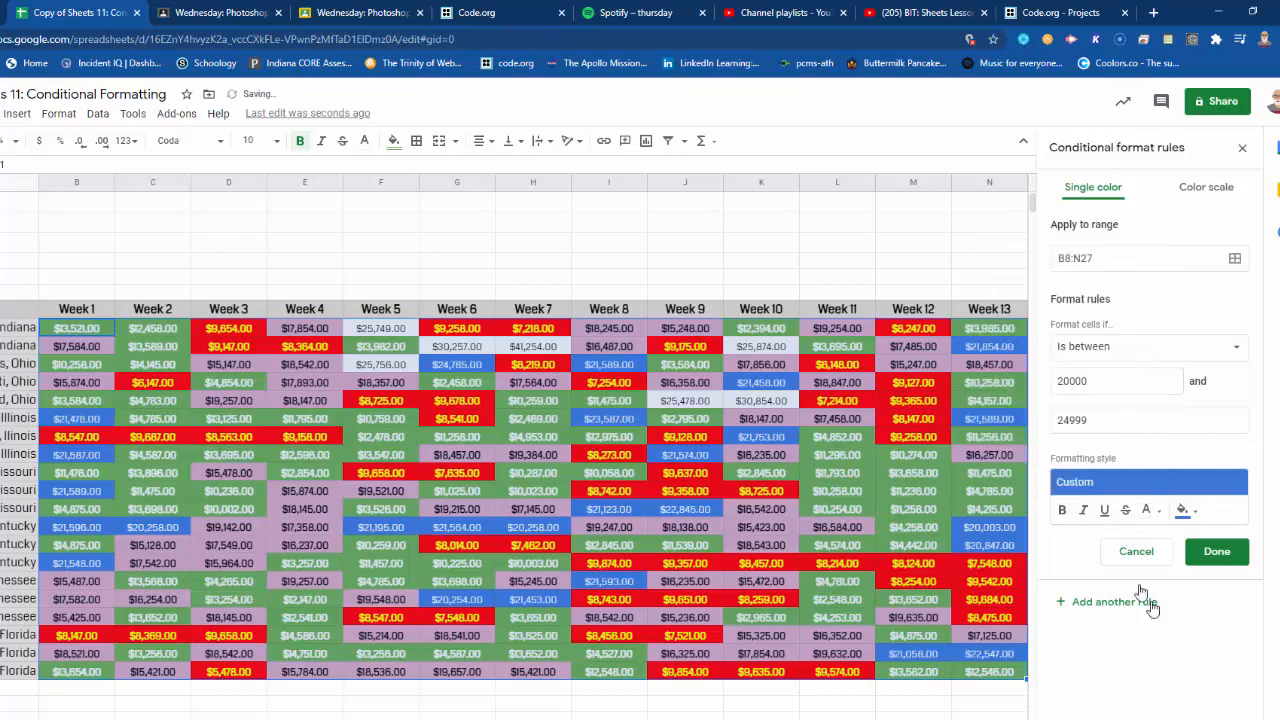
pyautogui.click(1063, 512)
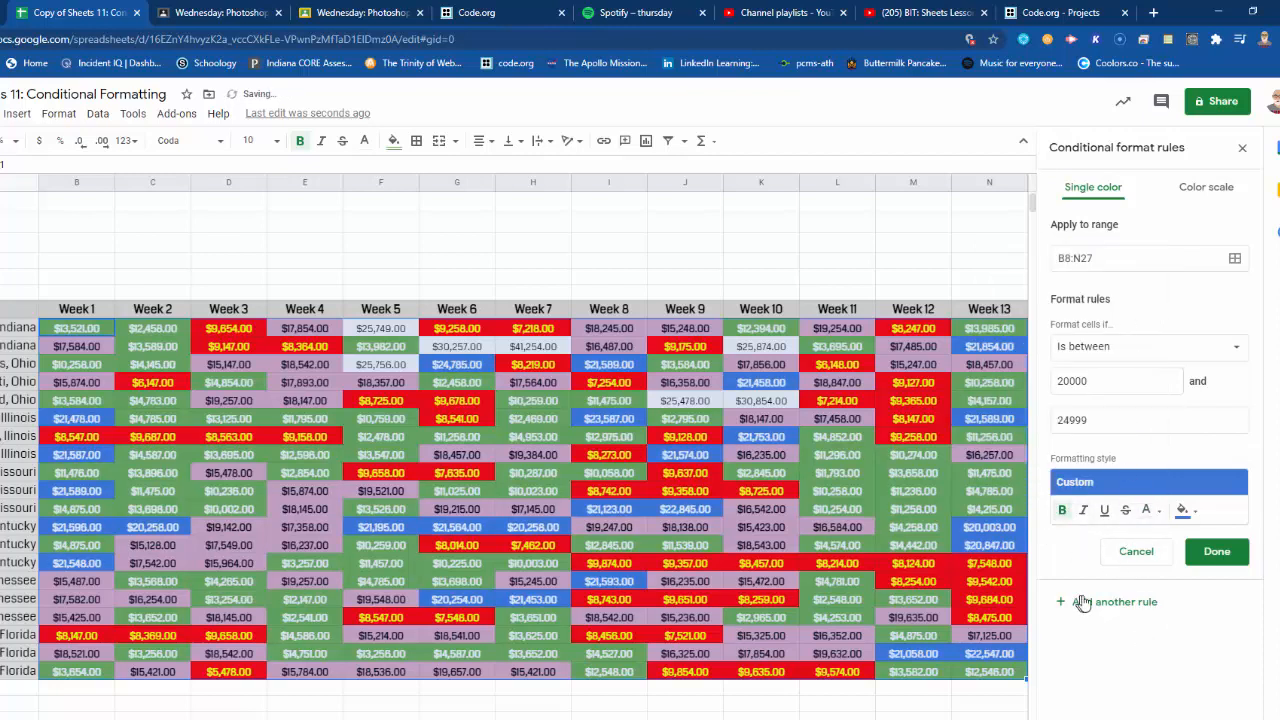
pyautogui.click(1214, 553)
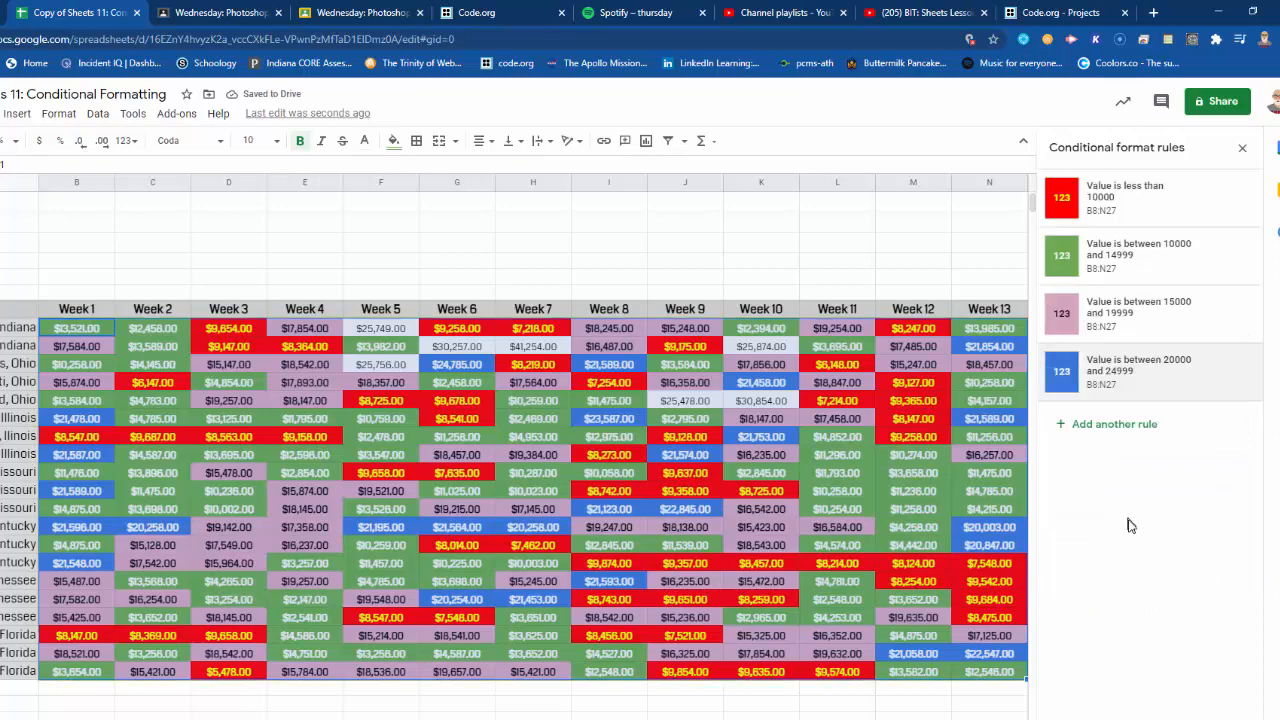
# Step: Switch to the assignment PDF in Adobe Acrobat and read the instructions for the rule covering numbers greater than 25000
pyautogui.click(520, 718)
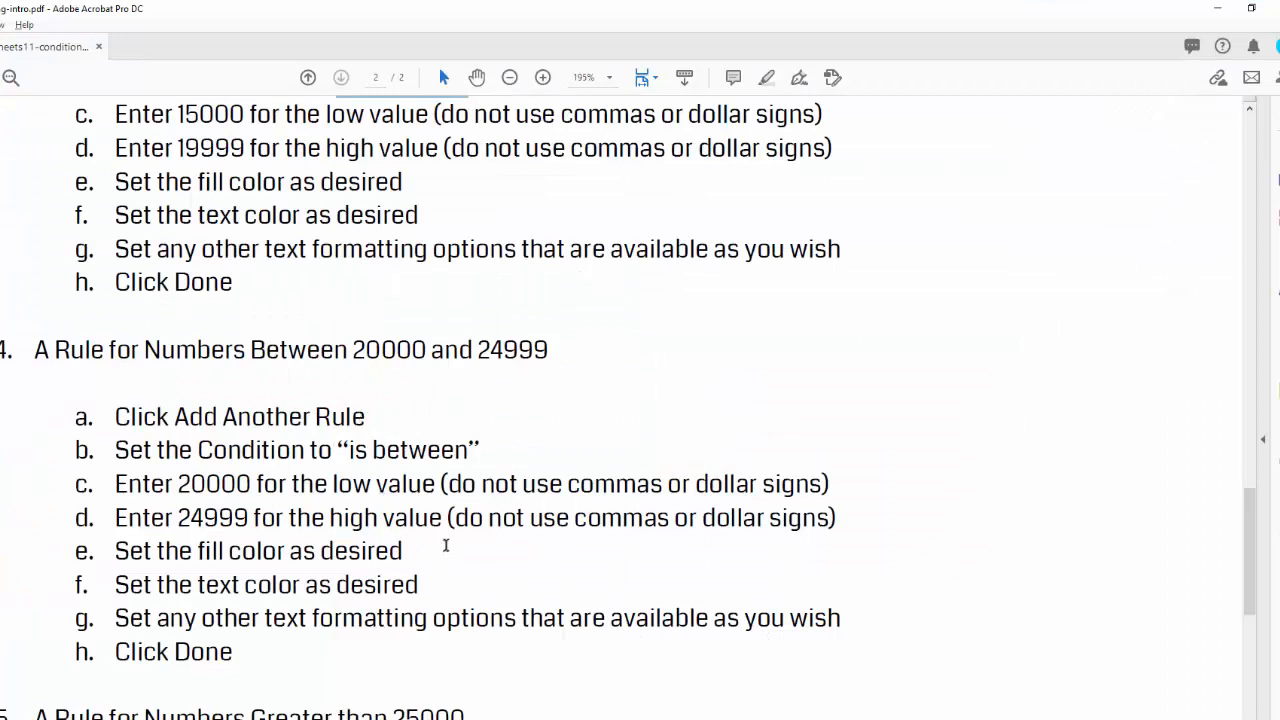
pyautogui.scroll(-5, 449, 549)
pyautogui.scroll(-3, 452, 560)
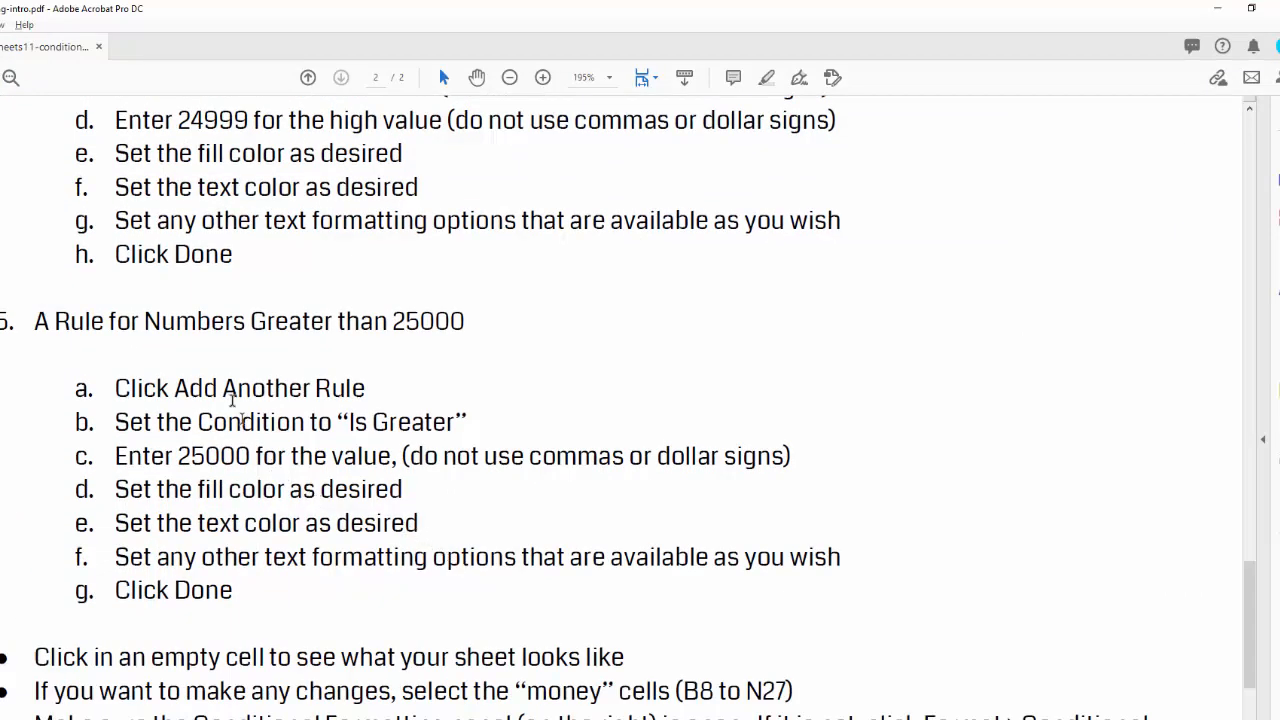
pyautogui.moveTo(46, 323); pyautogui.dragTo(407, 330)
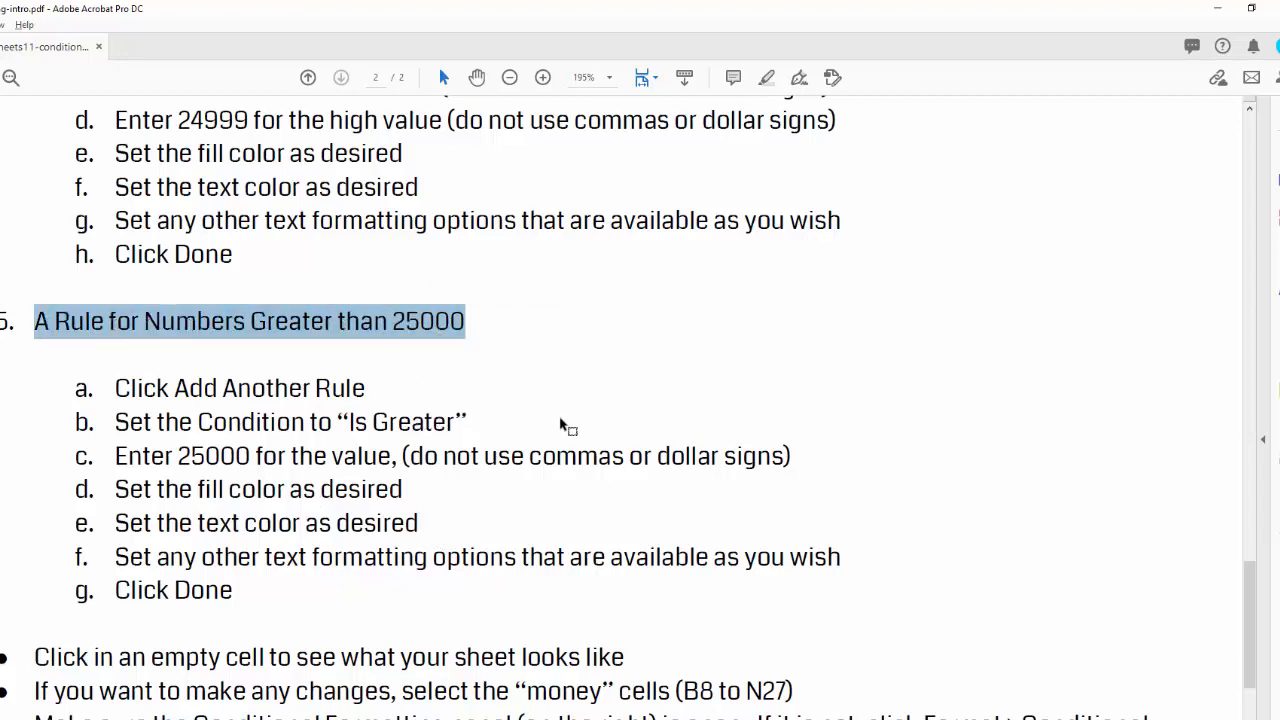
pyautogui.hotkey('alt', 'Tab')
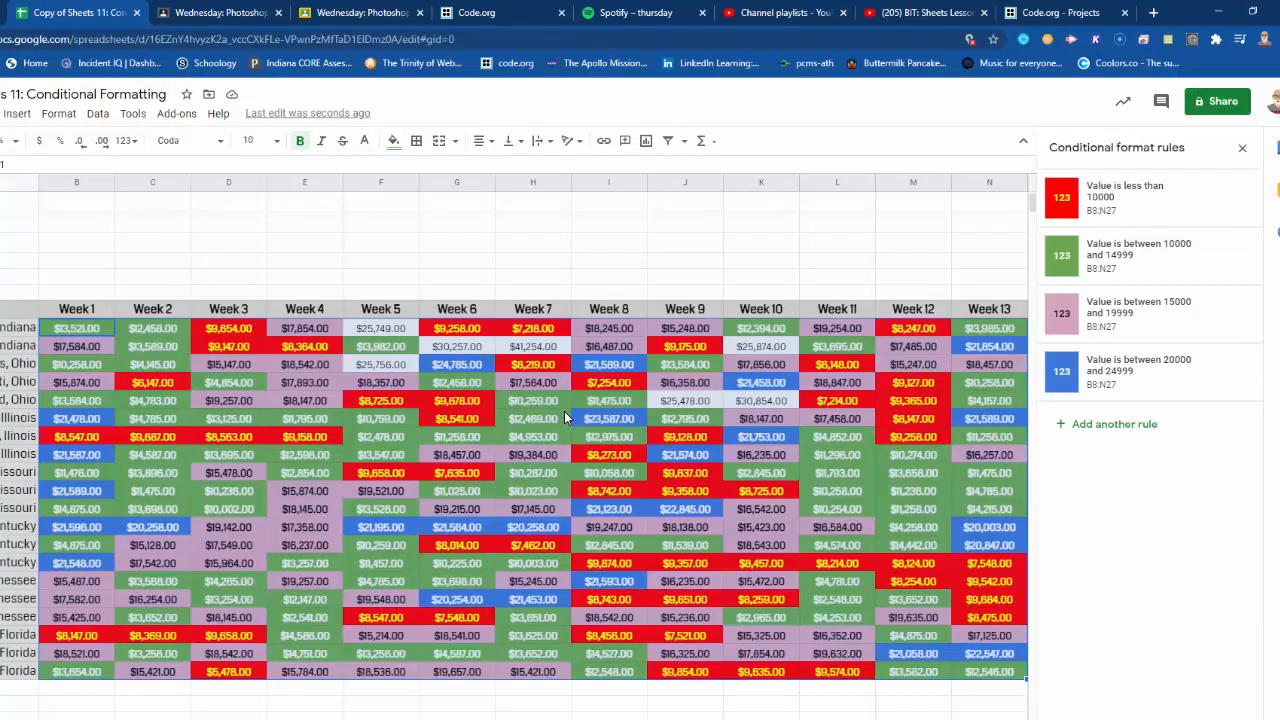
pyautogui.hotkey('alt', 'Tab')
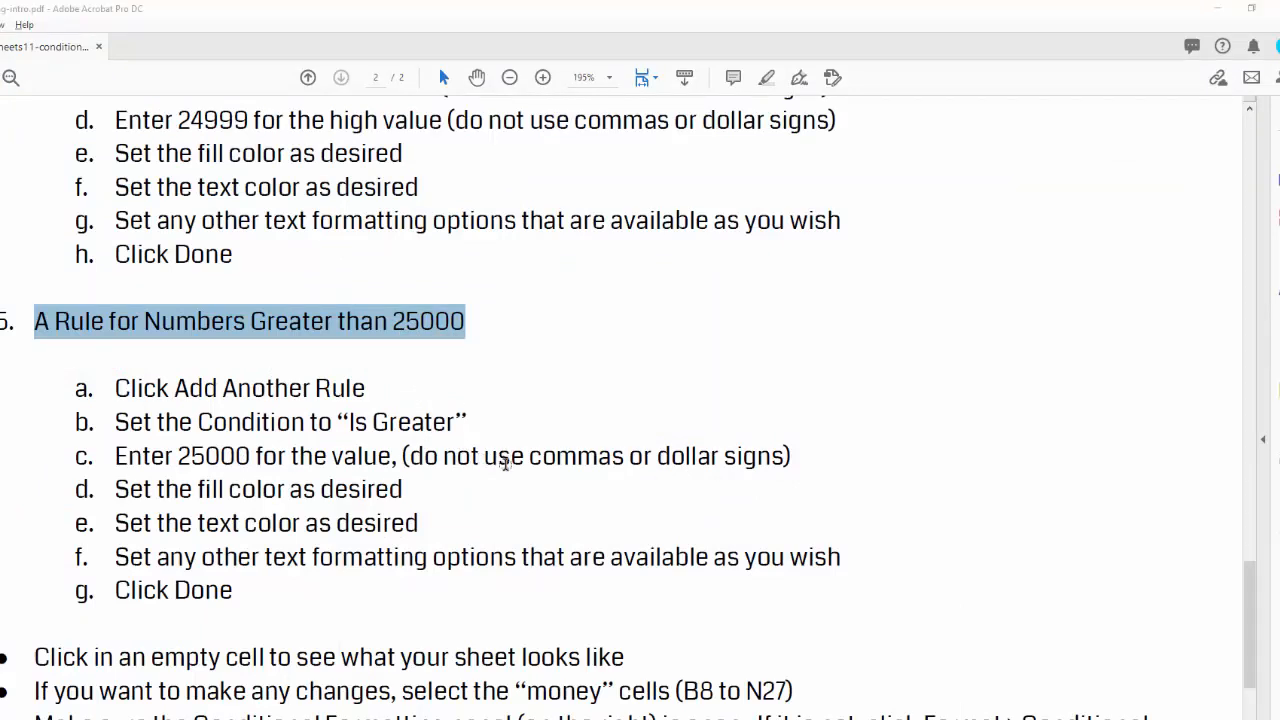
# Step: Return to Google Sheets and add a fifth conditional rule for B8:N27 with the condition Greater than
pyautogui.hotkey('alt', 'Tab')
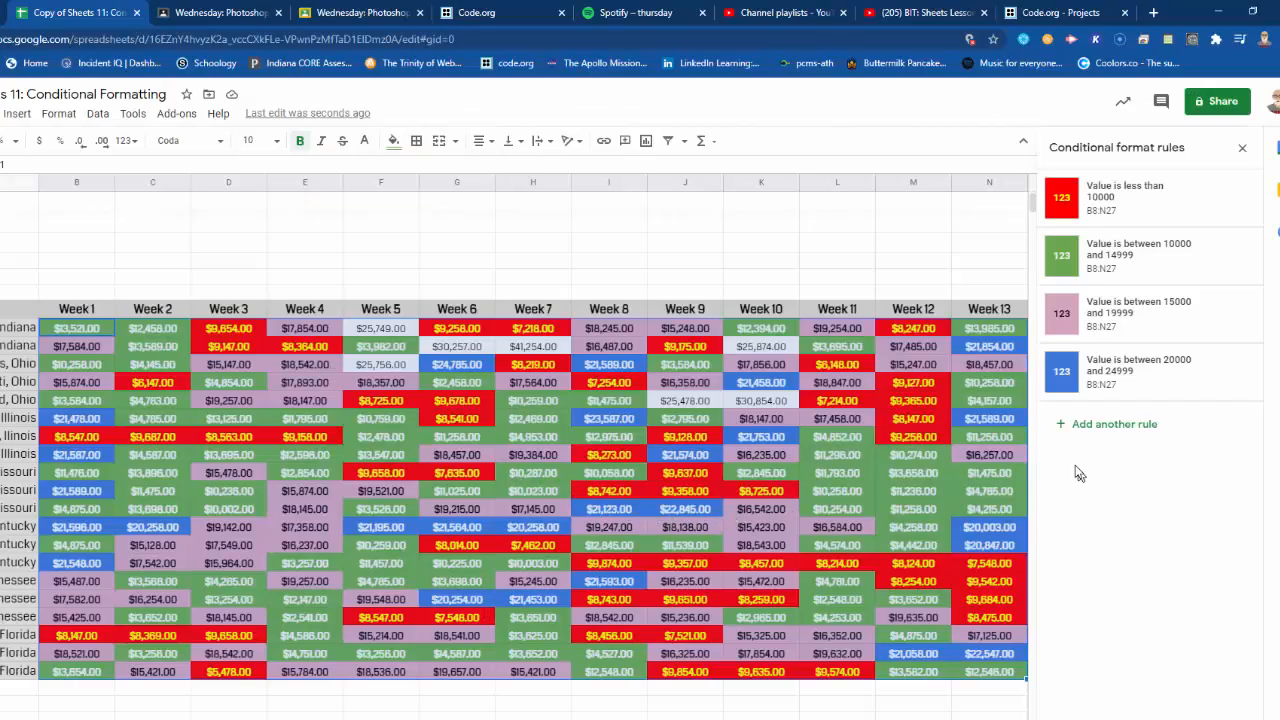
pyautogui.click(1071, 426)
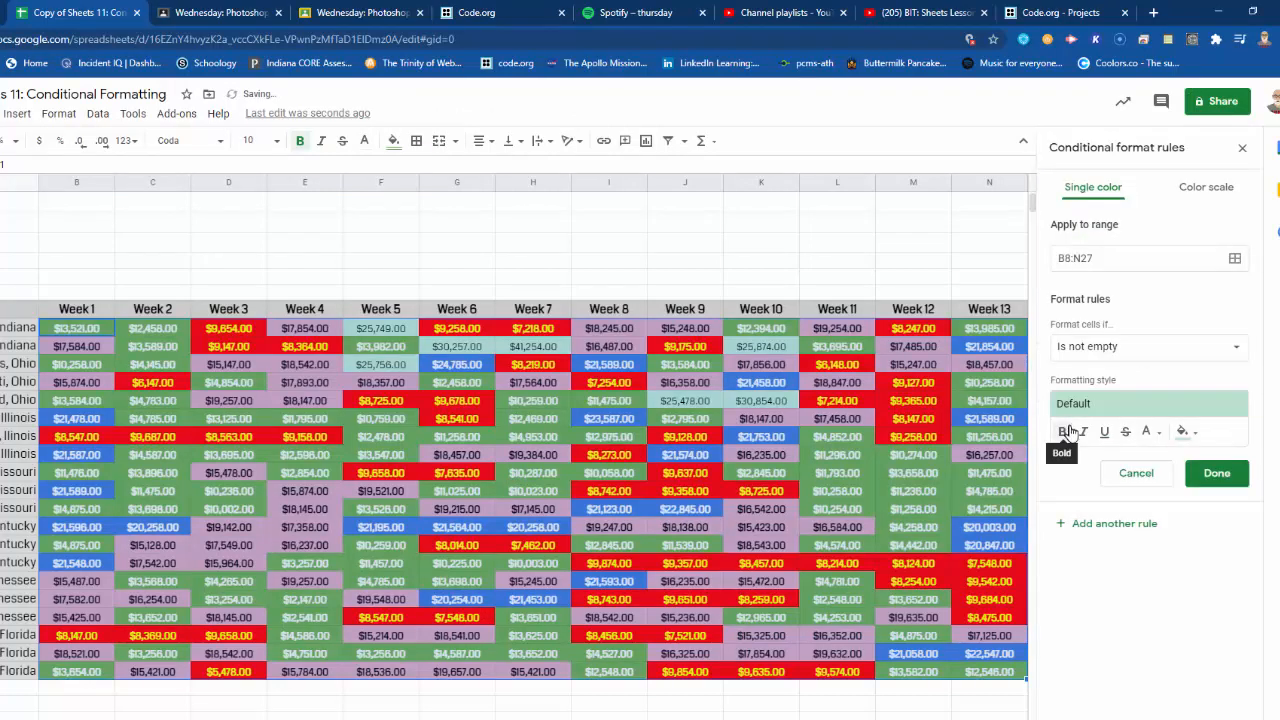
pyautogui.click(1122, 347)
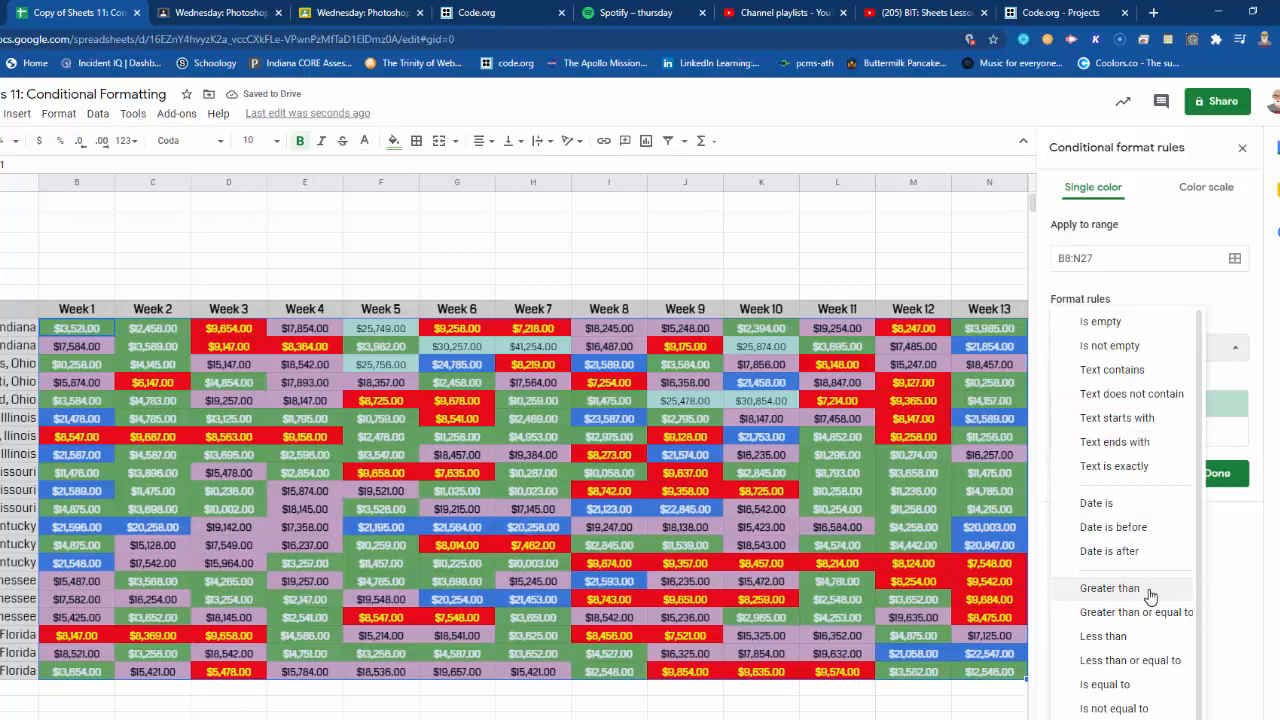
pyautogui.click(1110, 588)
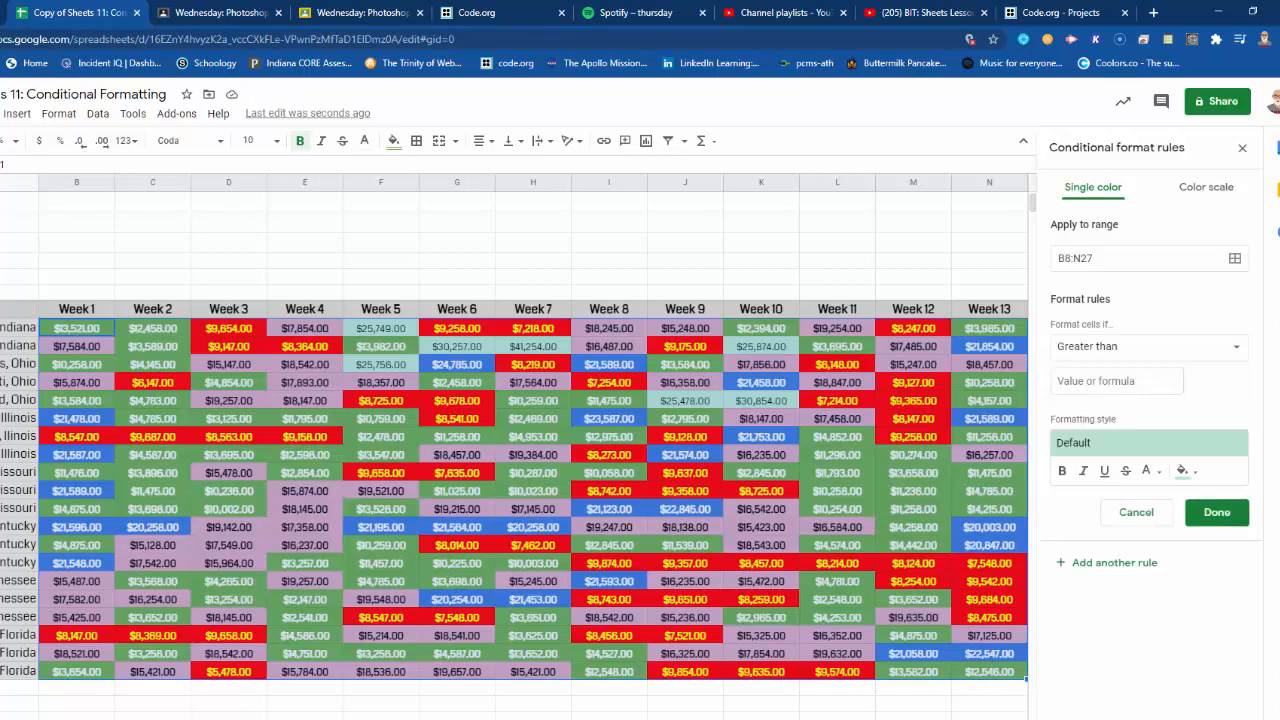
# Step: Check the threshold in the assignment PDF and set the fifth rule's value to 25000 in Google Sheets
pyautogui.hotkey('alt', 'Tab')
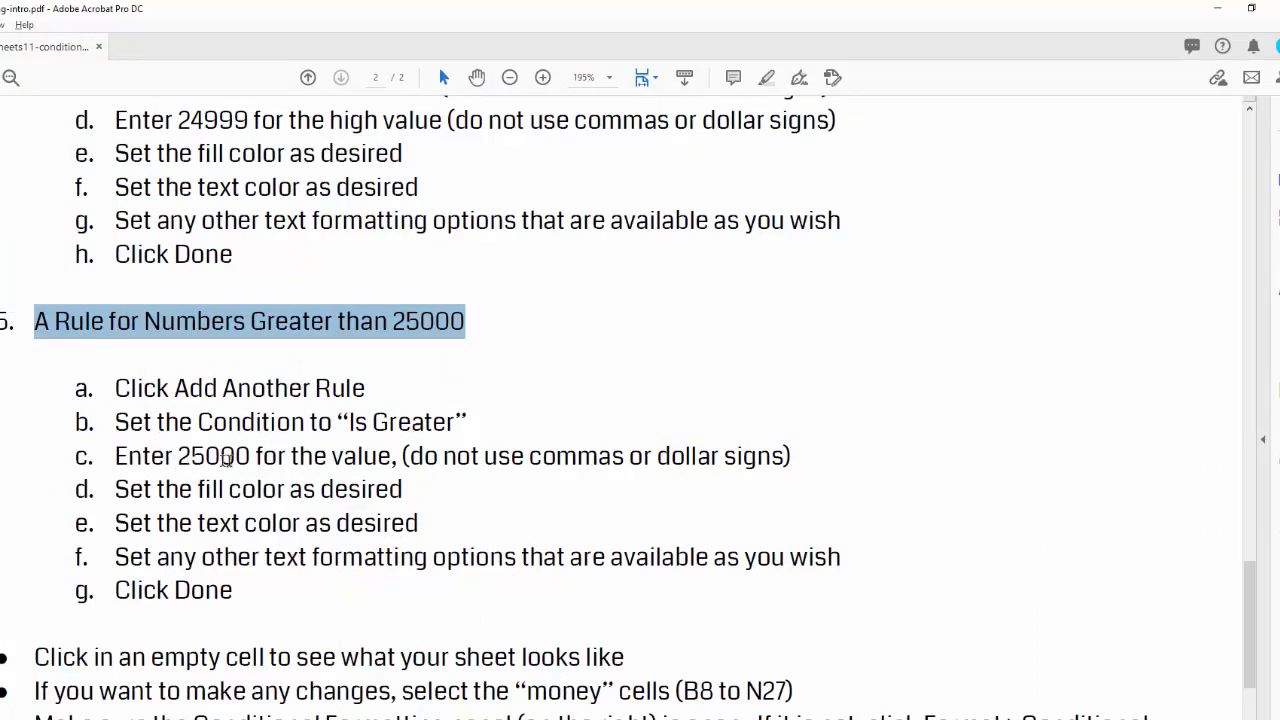
pyautogui.hotkey('alt', 'Tab')
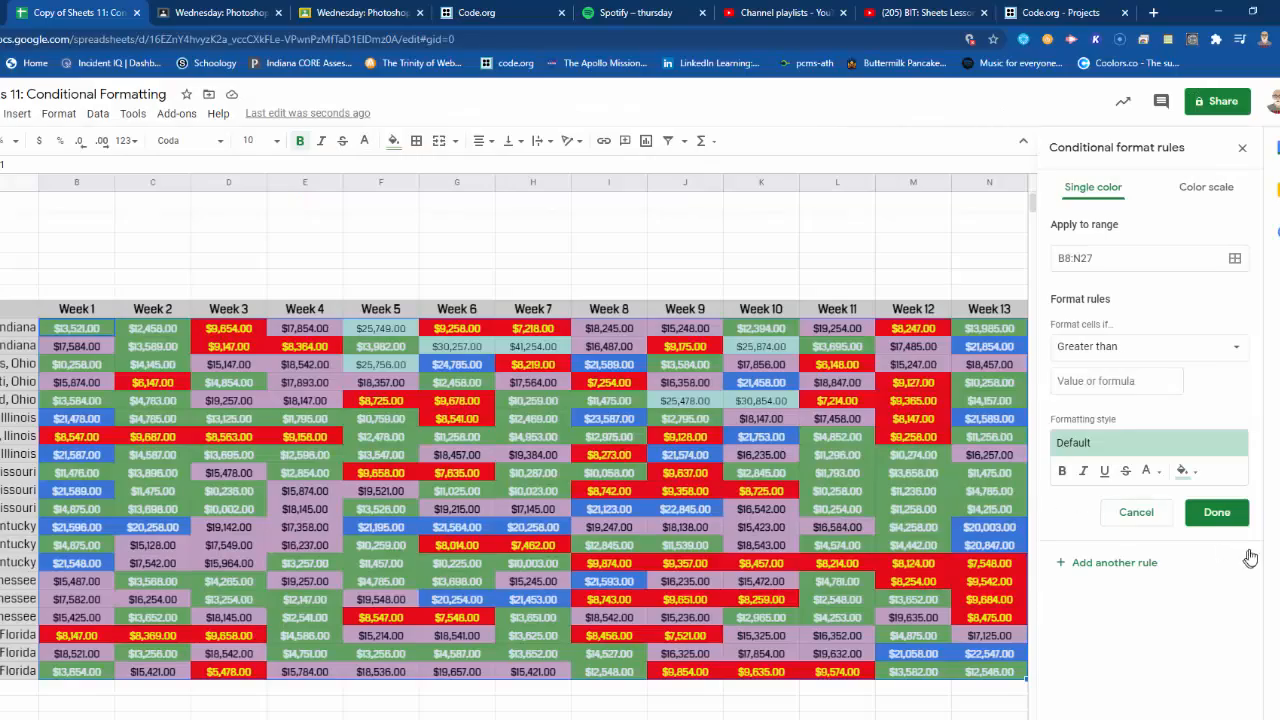
pyautogui.click(1129, 382)
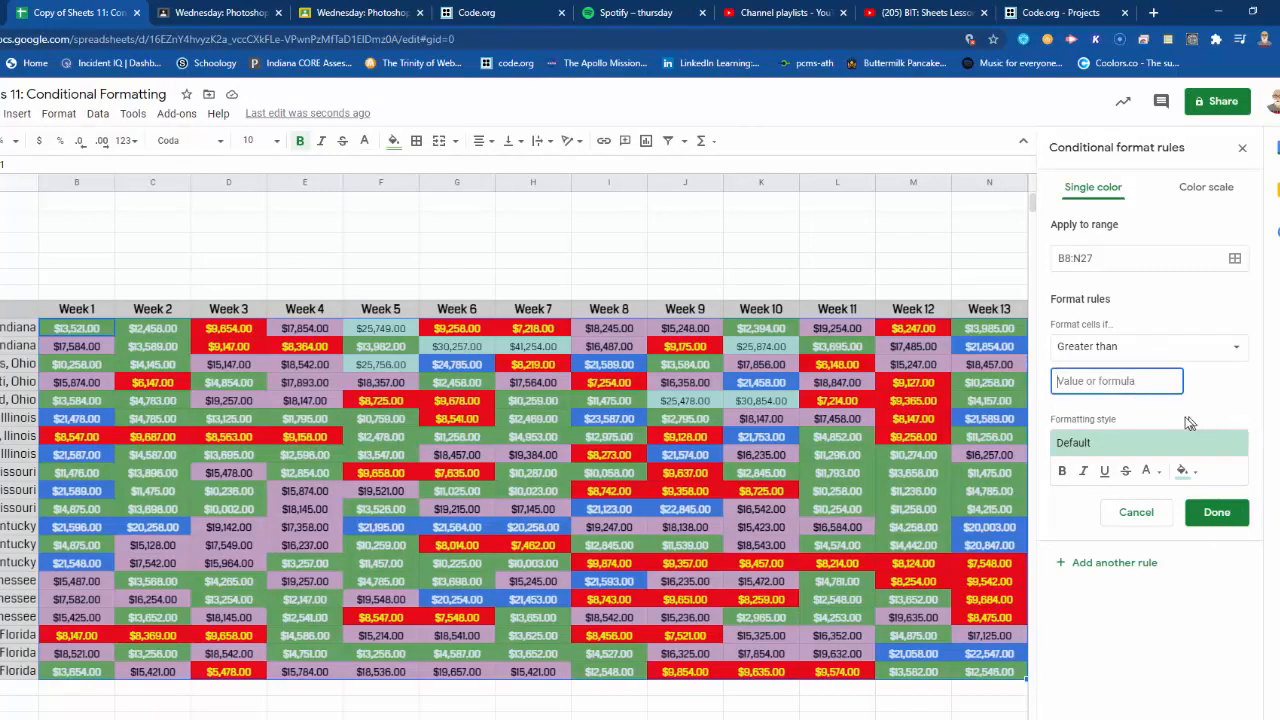
pyautogui.write('25000')
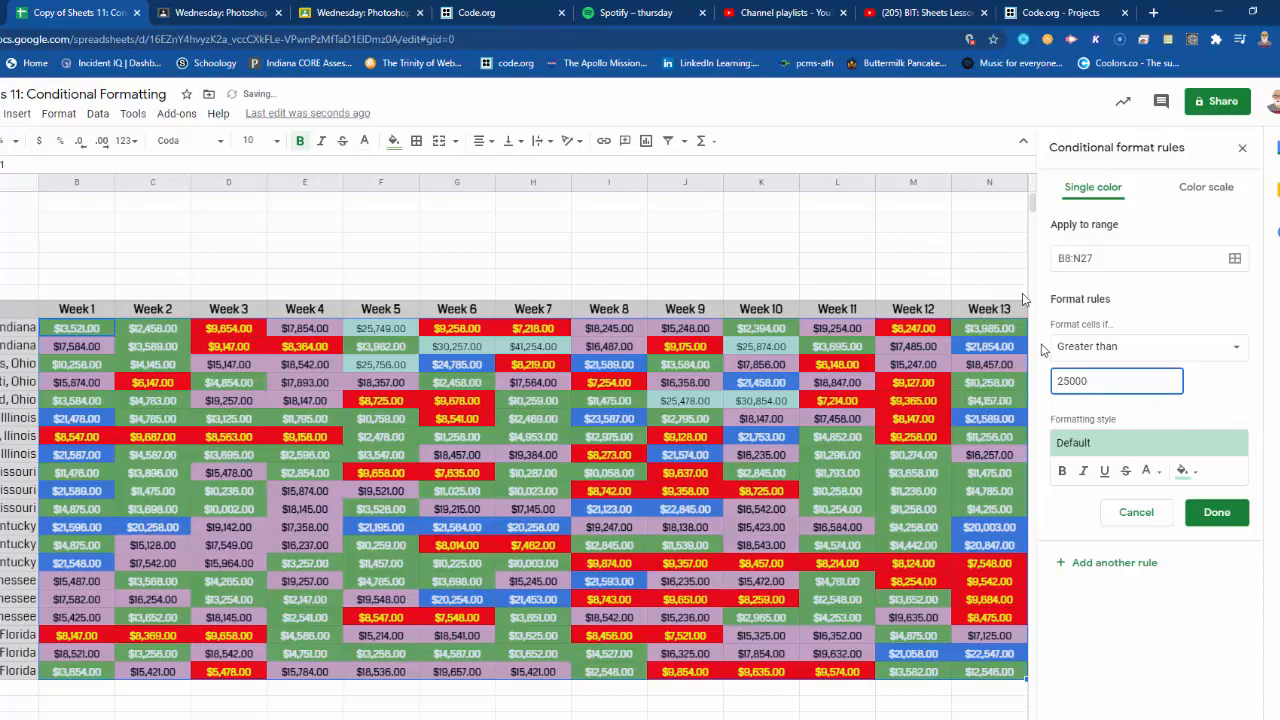
# Step: Give the greater than 25000 rule a golden-yellow fill and bold text, finish the rule, and deselect the data range
pyautogui.click(1183, 478)
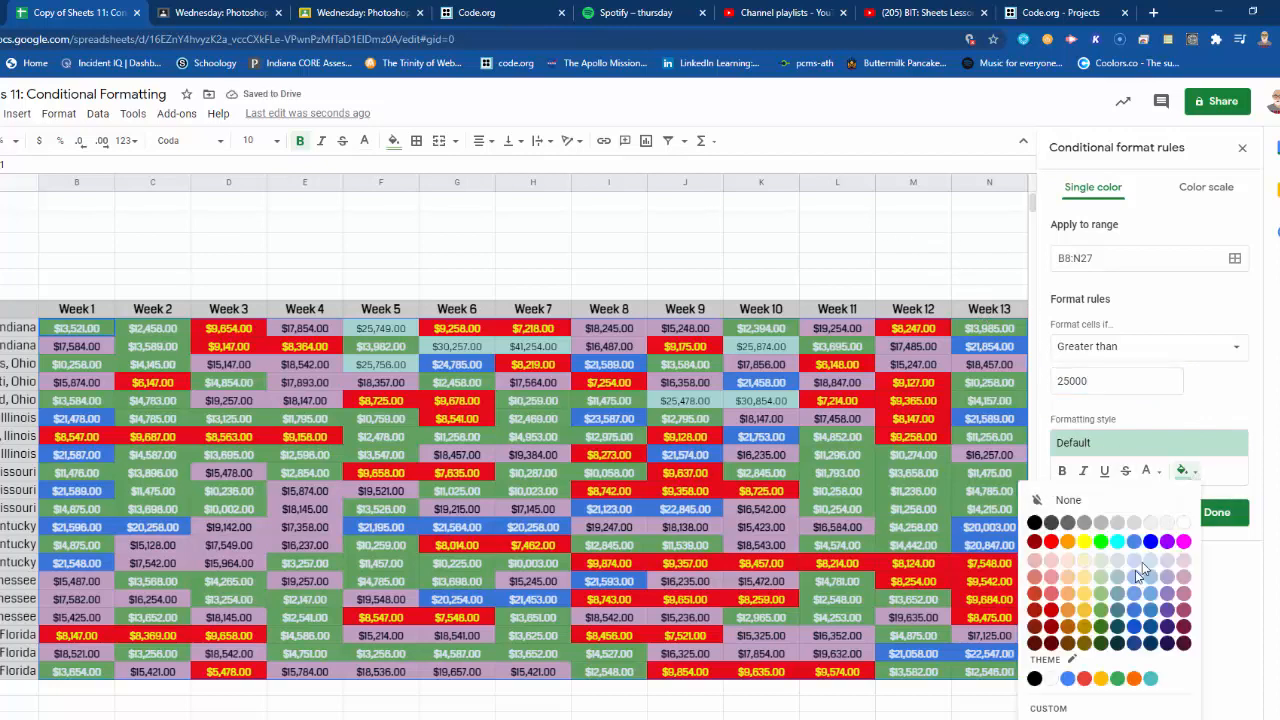
pyautogui.click(1088, 612)
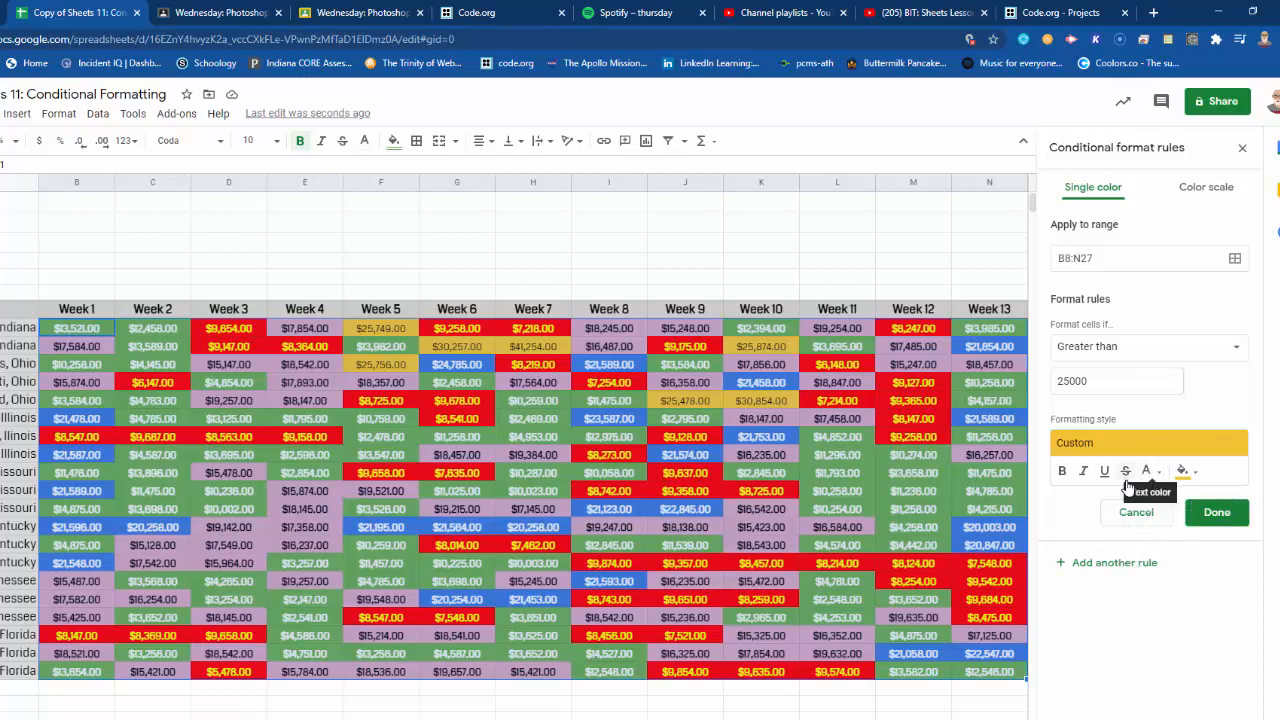
pyautogui.click(1063, 472)
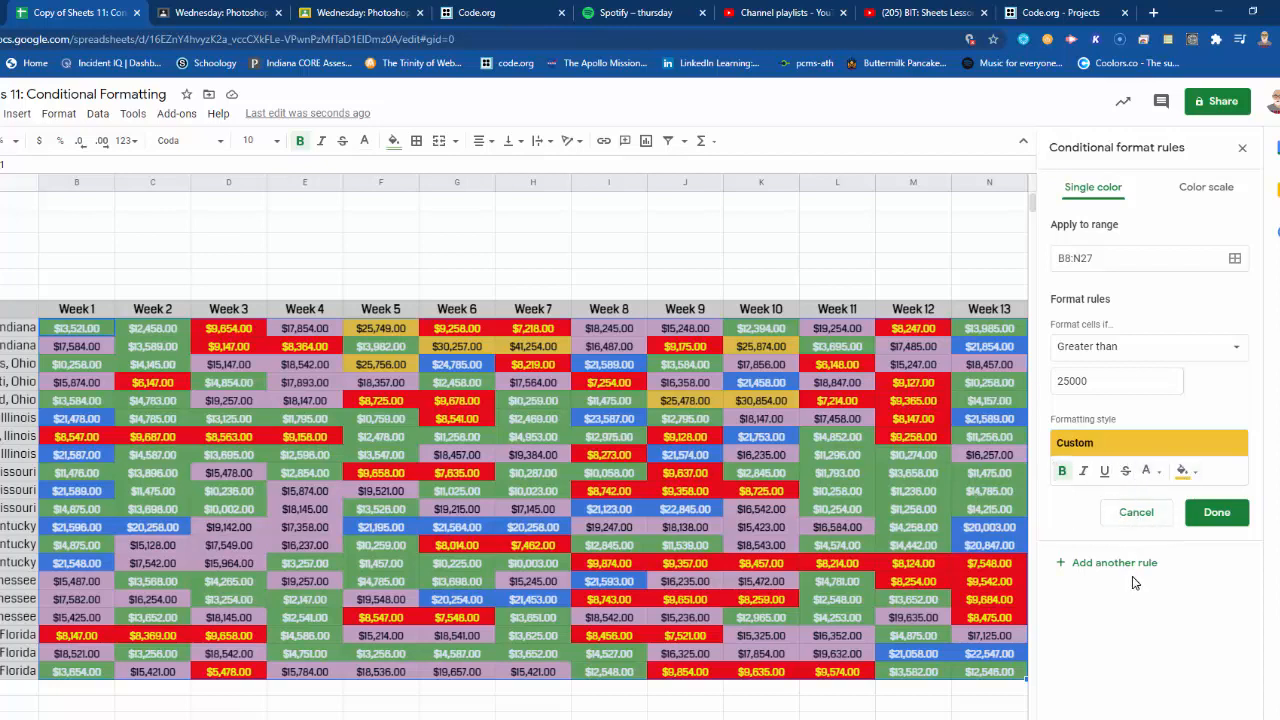
pyautogui.click(1212, 514)
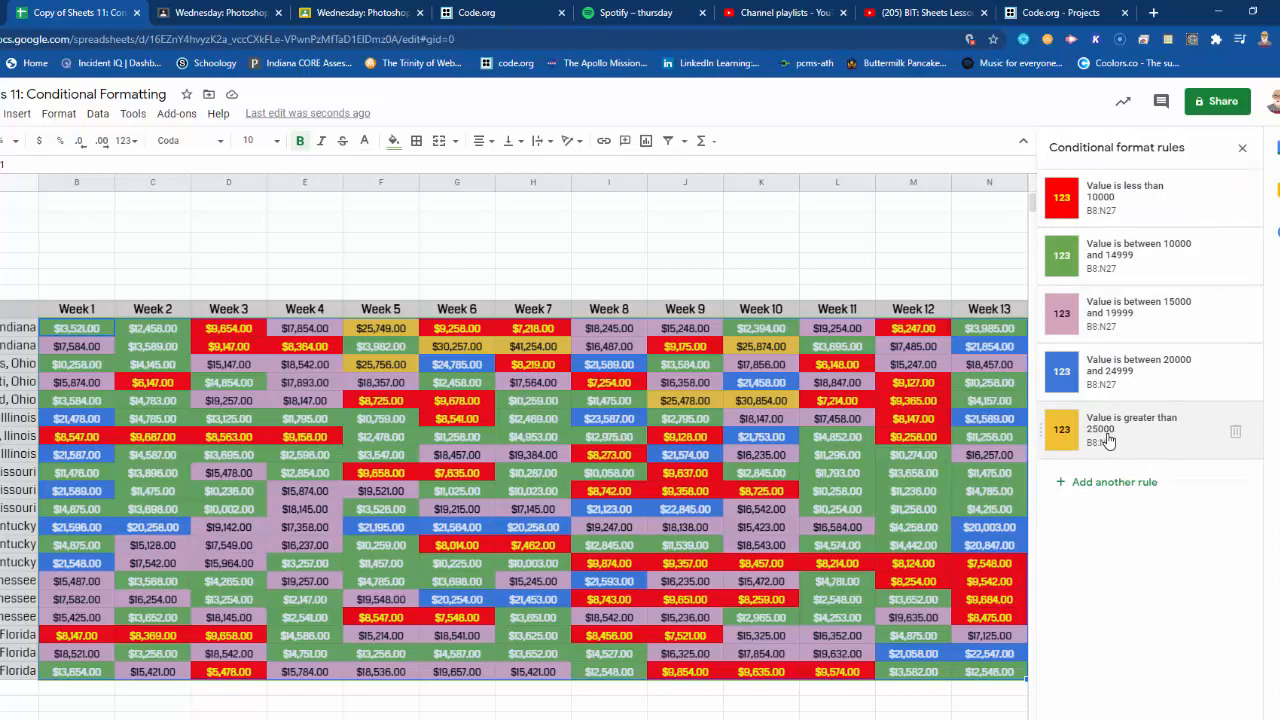
pyautogui.click(835, 704)
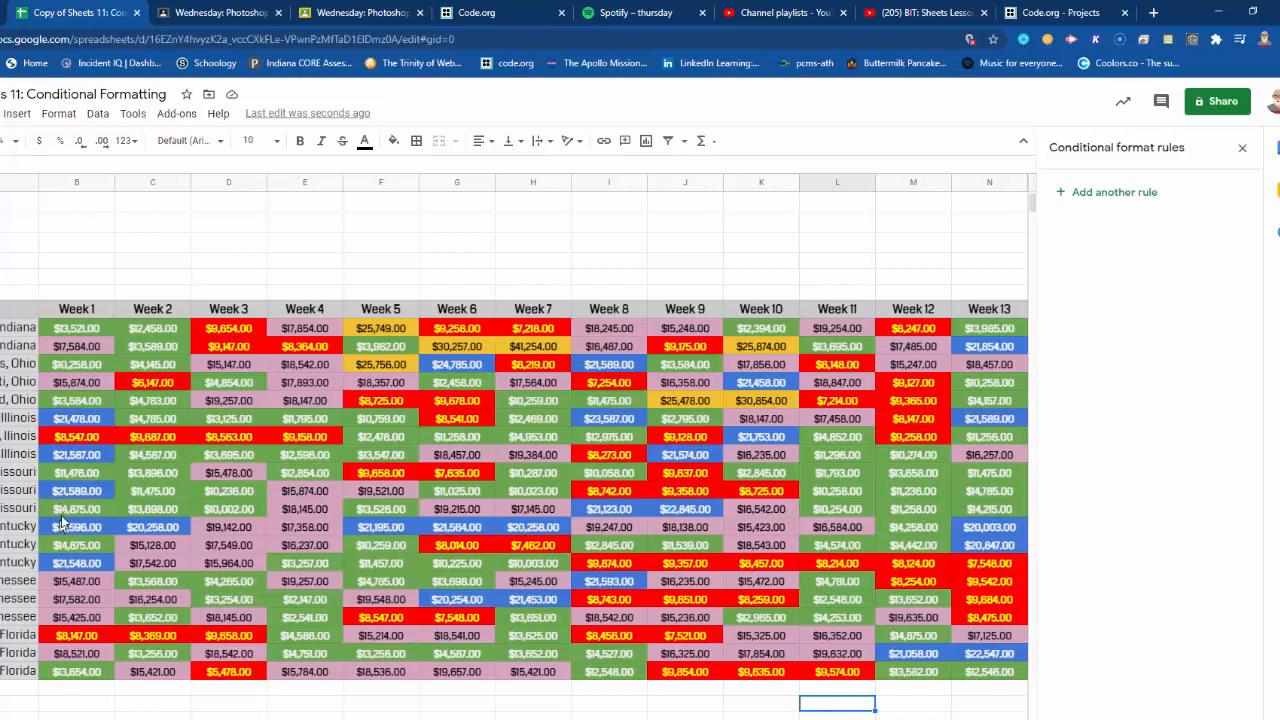
# Step: Reselect B8:N27 and change the 15000 to 19999 rule to a dark magenta fill with very light purple text
pyautogui.moveTo(65, 329); pyautogui.dragTo(1000, 677)
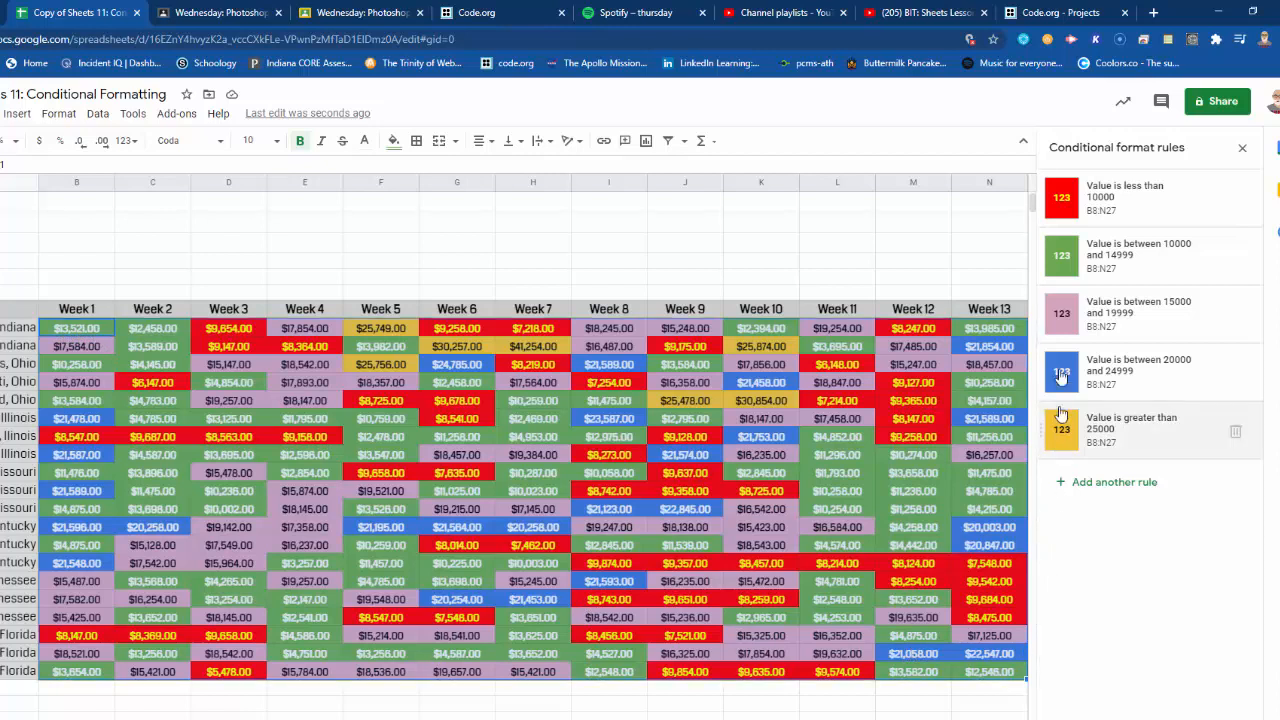
pyautogui.click(1068, 318)
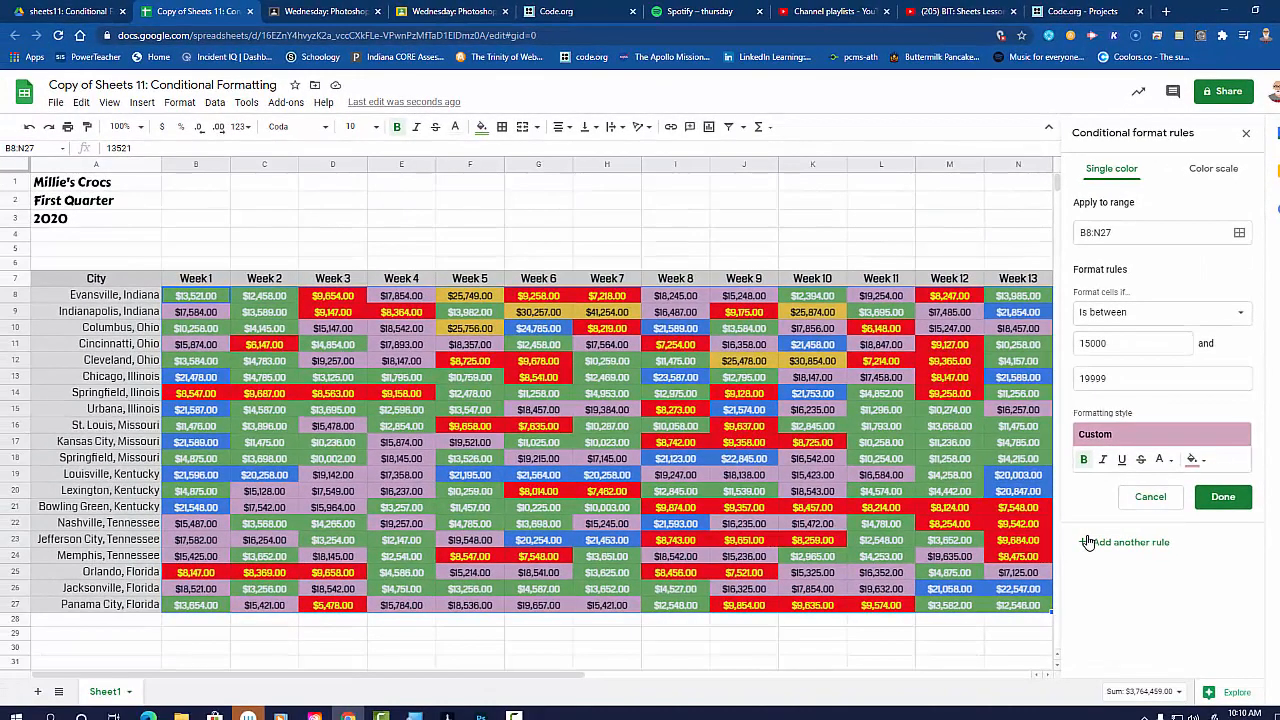
pyautogui.click(1204, 463)
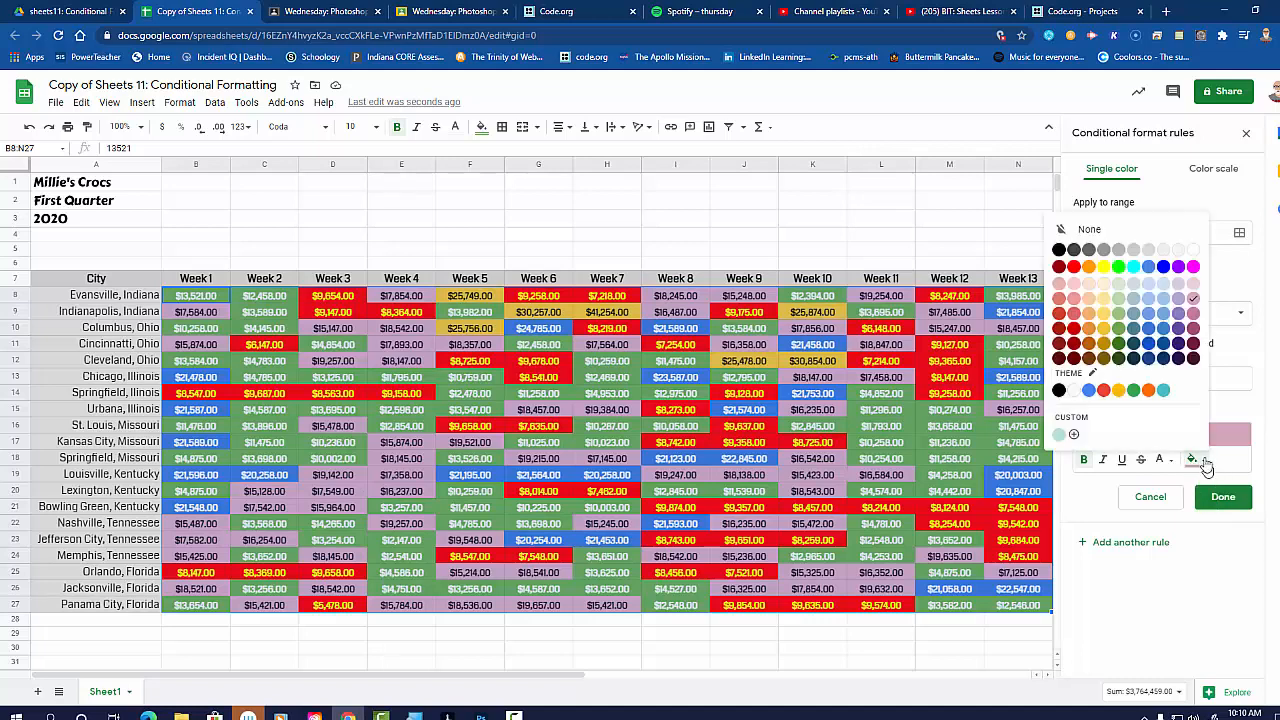
pyautogui.click(1192, 344)
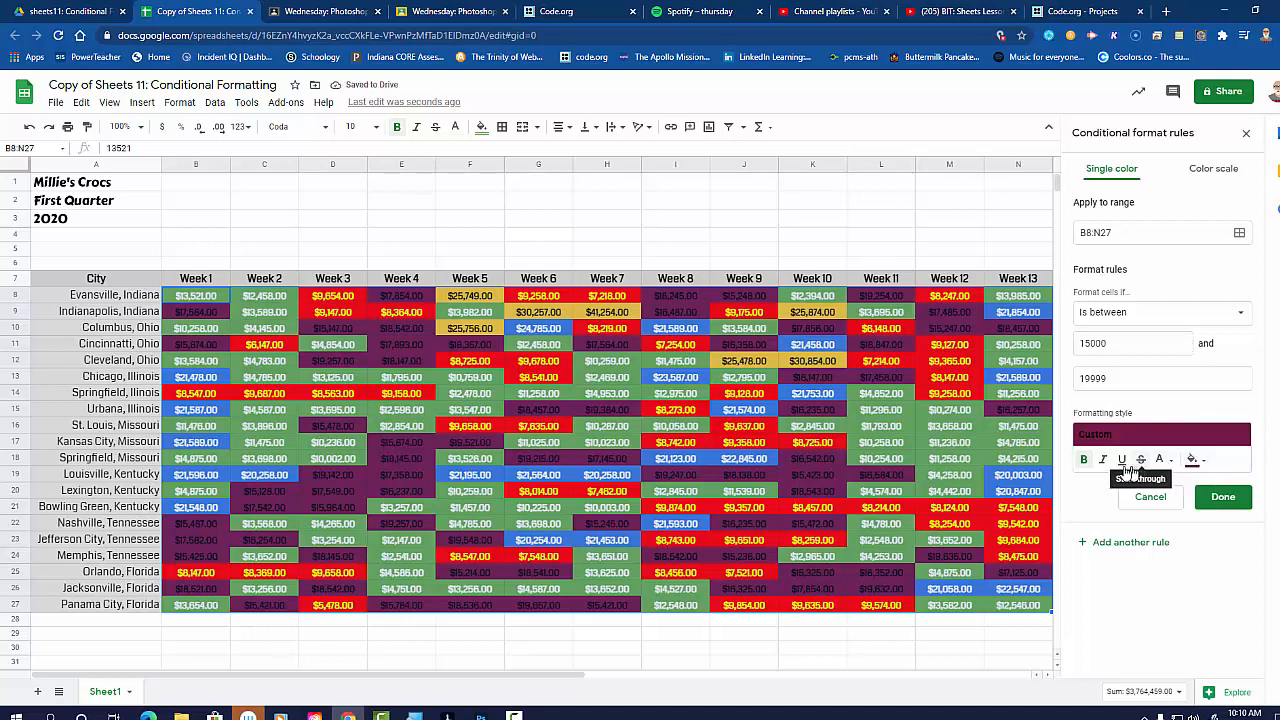
pyautogui.click(1161, 460)
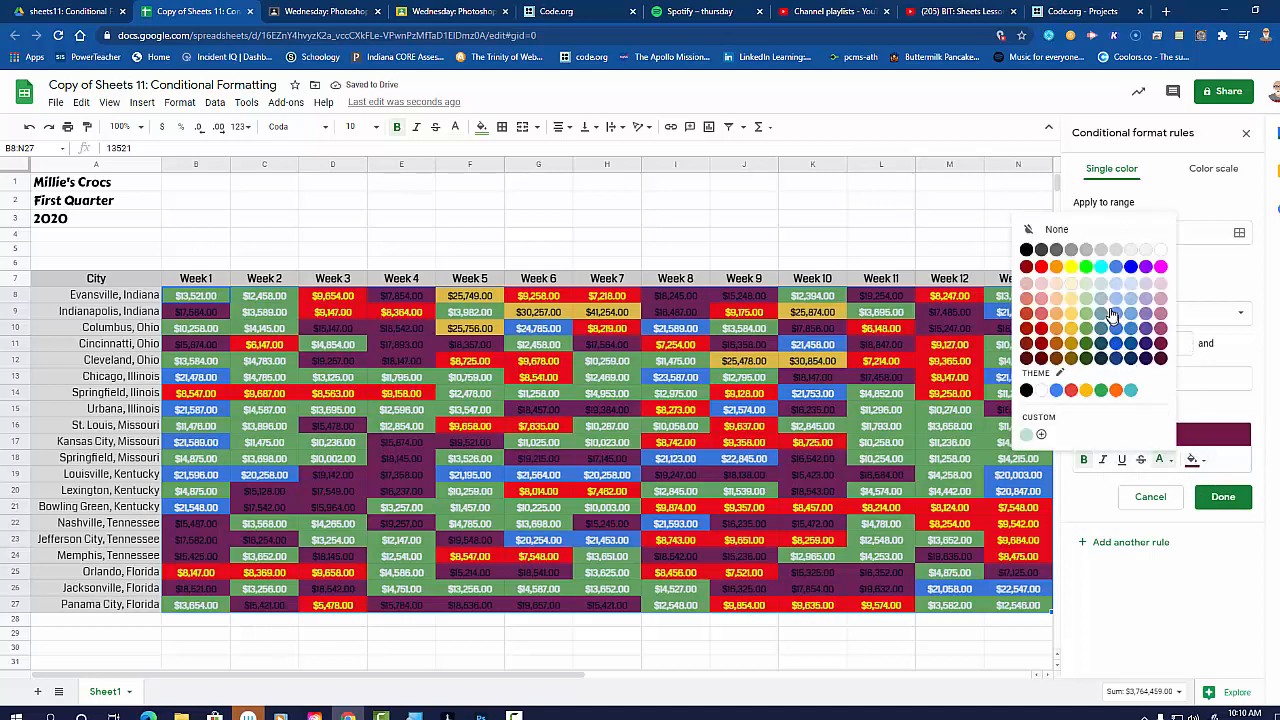
pyautogui.click(1147, 286)
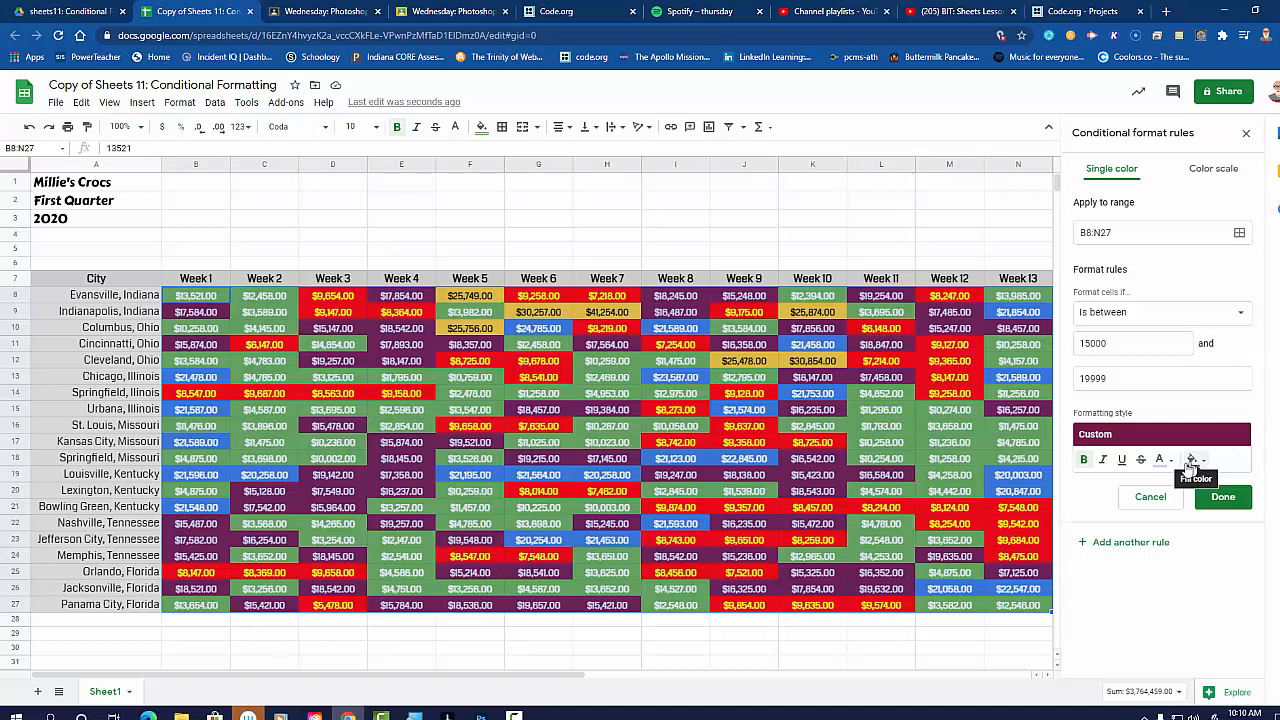
pyautogui.click(1222, 498)
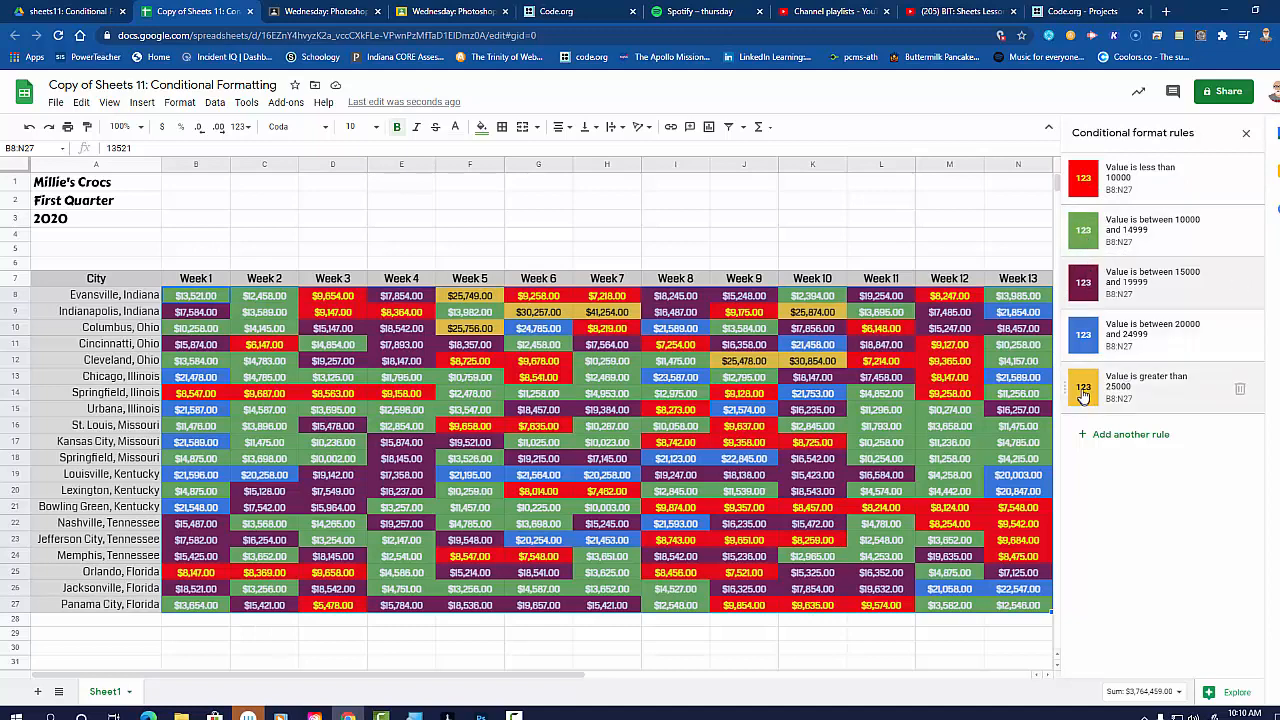
# Step: Change the 10000 to 14999 rule's fill to dark green, finish the rule, and select cell A1
pyautogui.click(1086, 229)
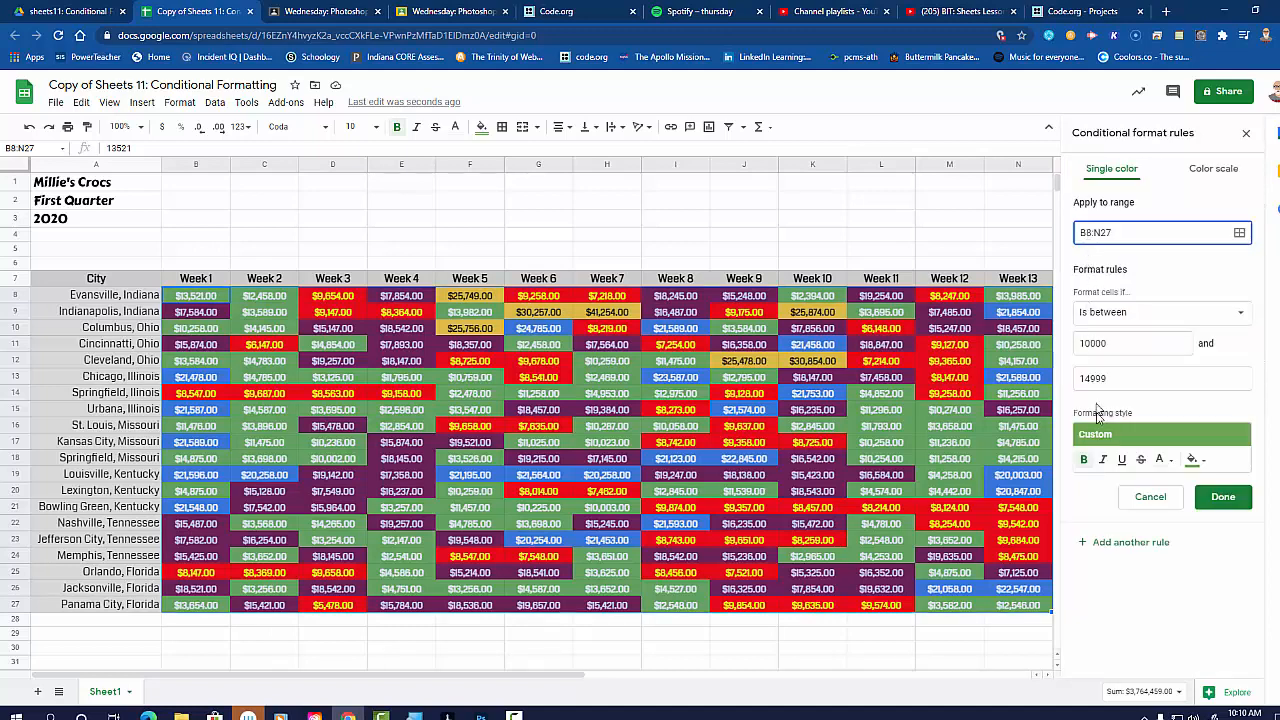
pyautogui.click(1205, 465)
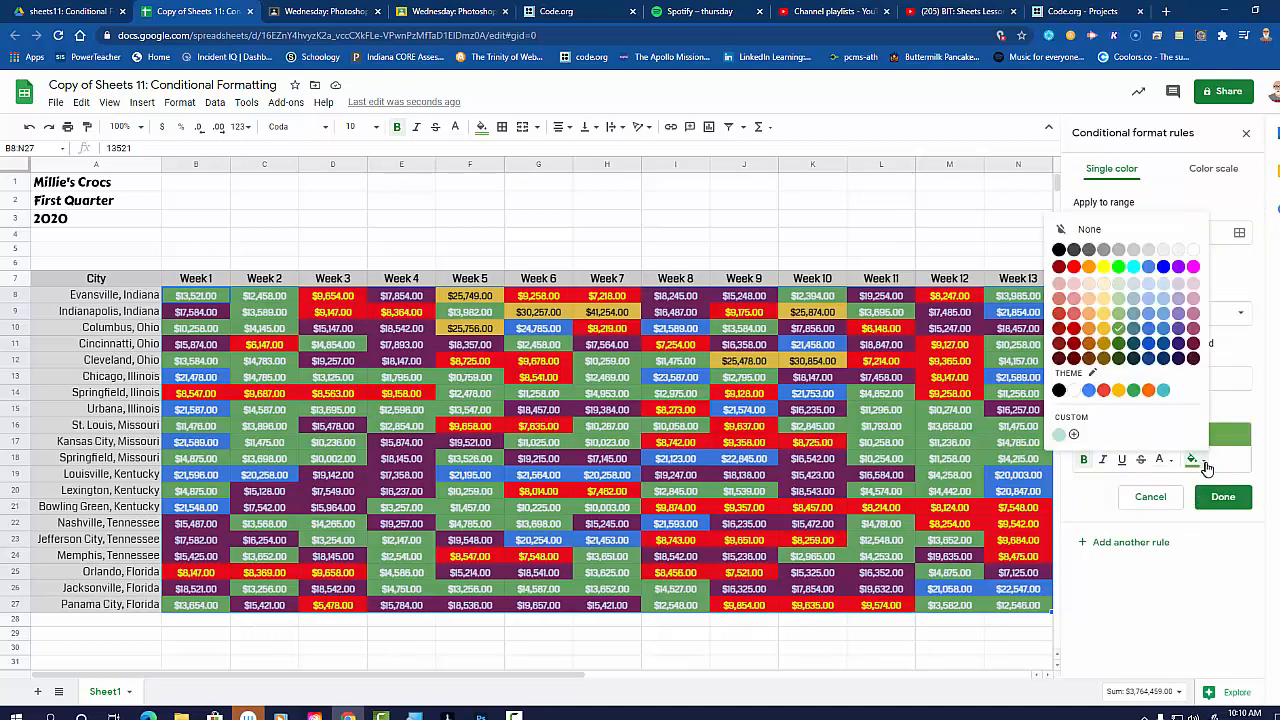
pyautogui.click(1118, 345)
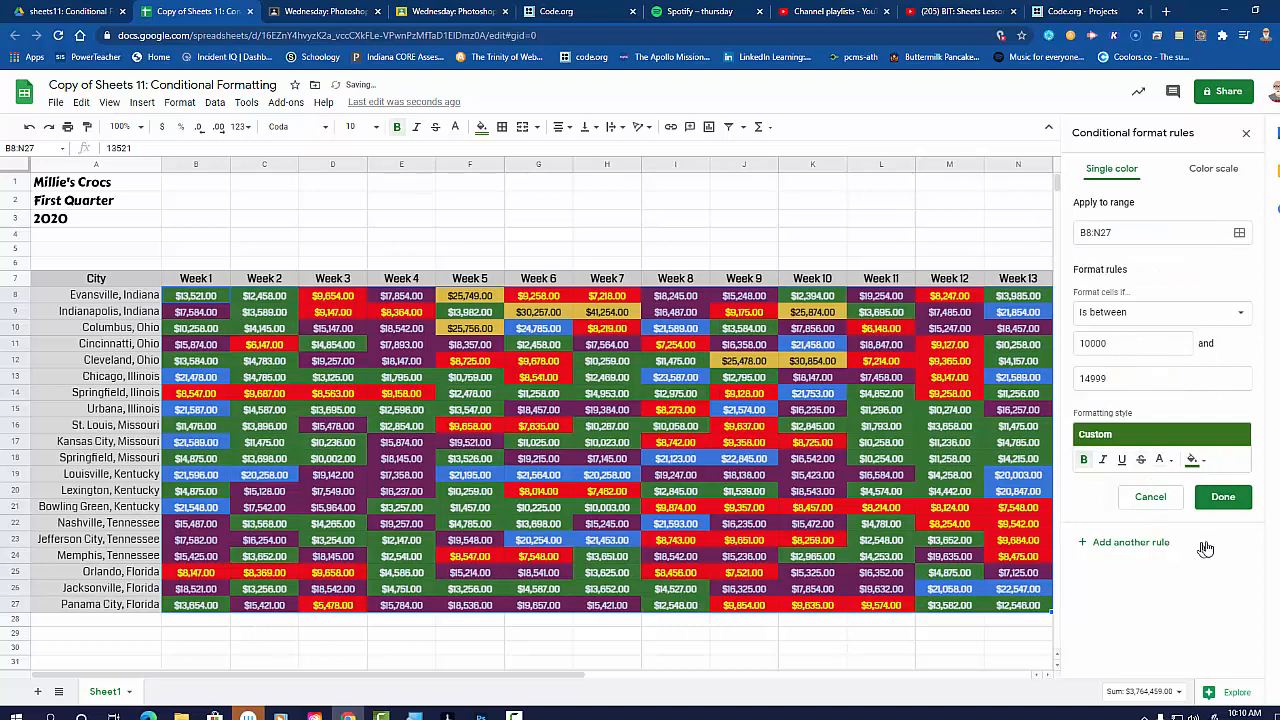
pyautogui.click(1223, 503)
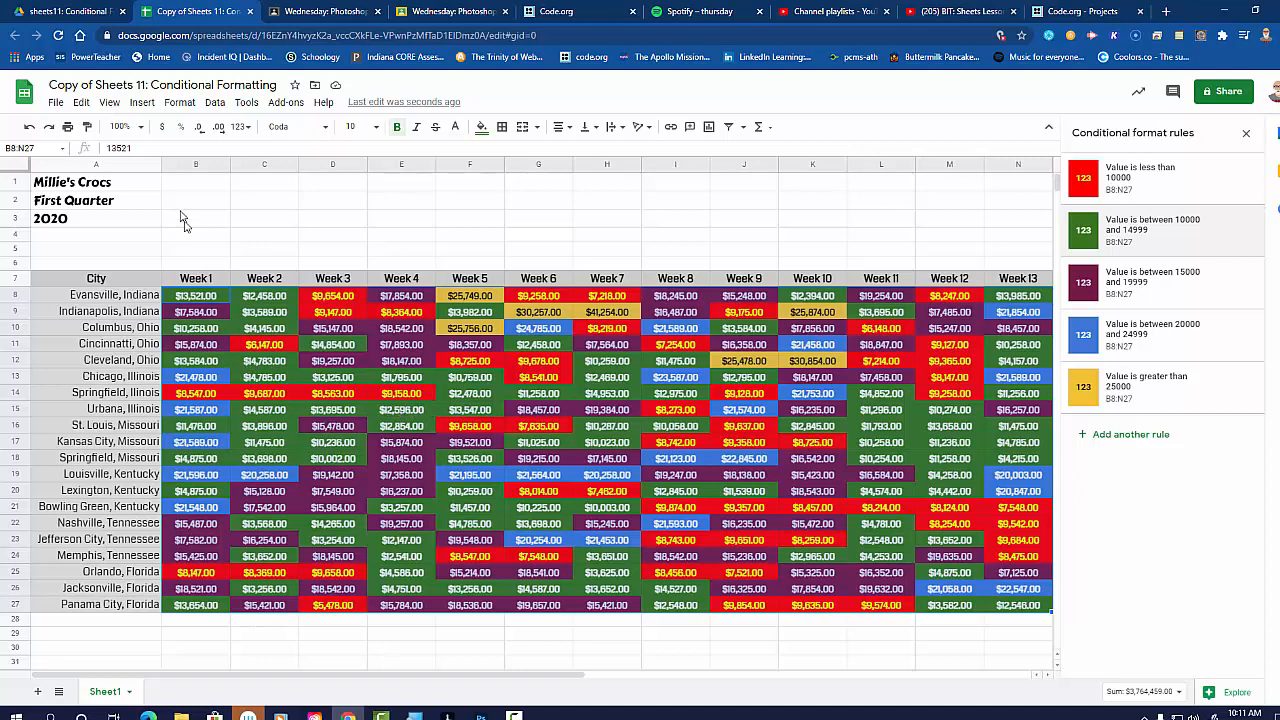
pyautogui.click(125, 184)
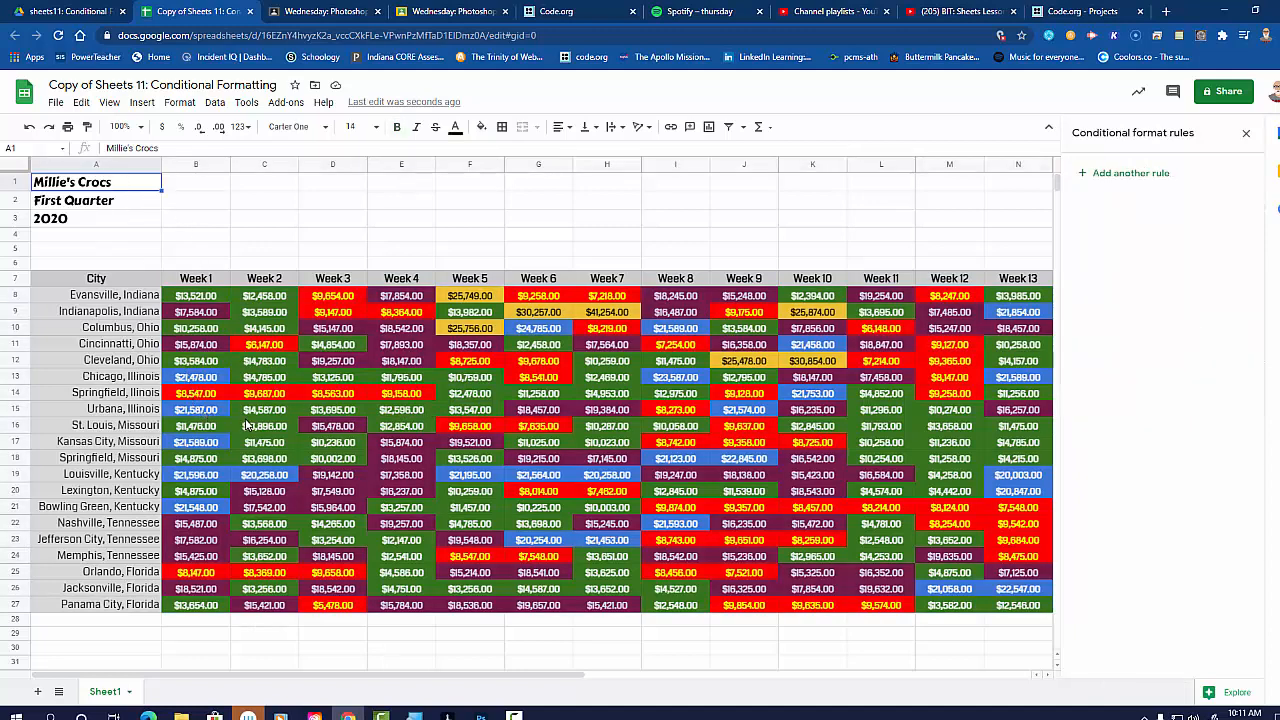